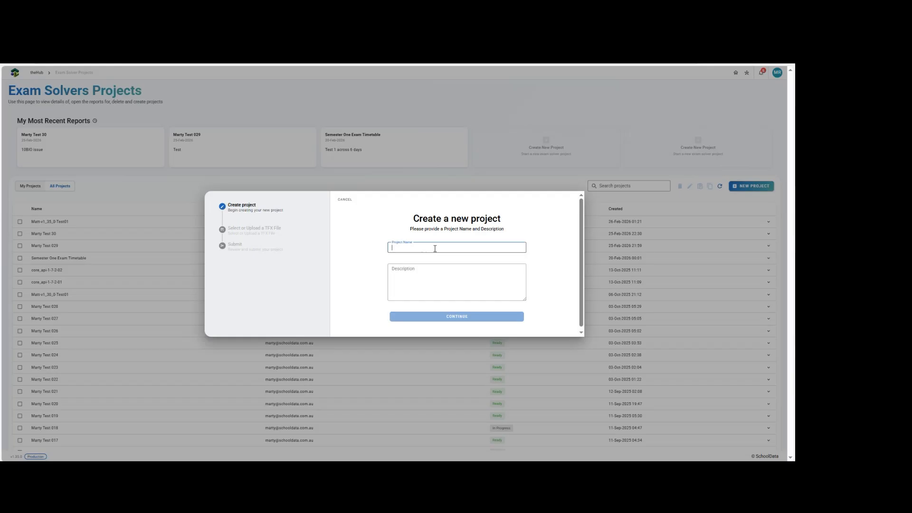
Name the new project with the creator's first name plus "Test 031" and describe it as "Sem 1 test exam timetable"
type("Marty Test 031")
key("Tab")
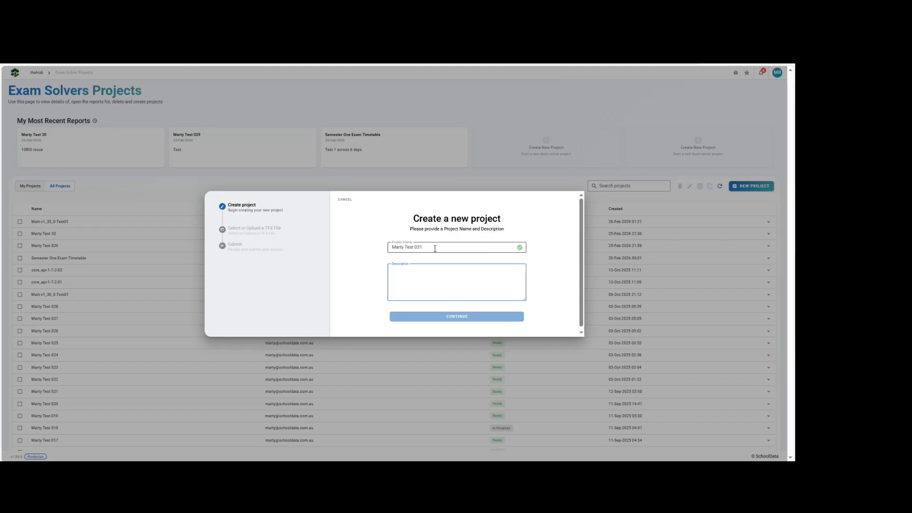
type("Sem 1")
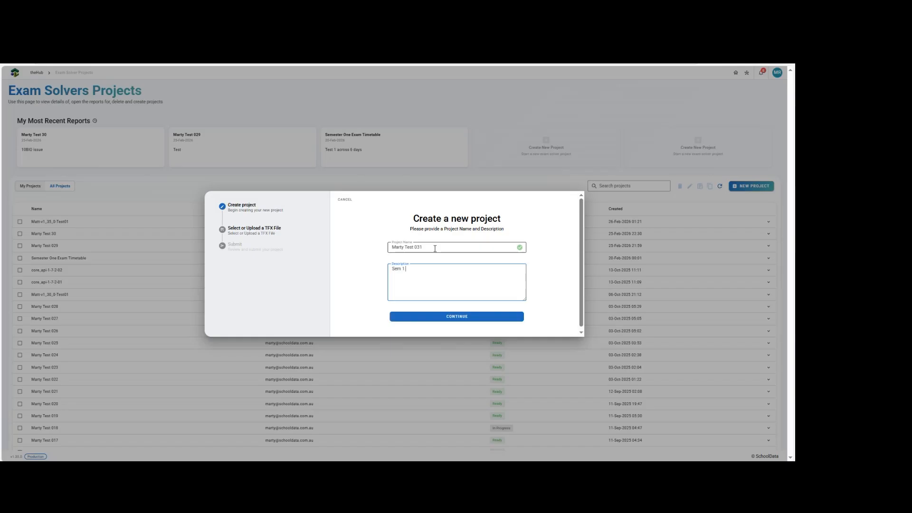
type(" test exam time")
type("tabv")
type("le")
left_click(449, 317)
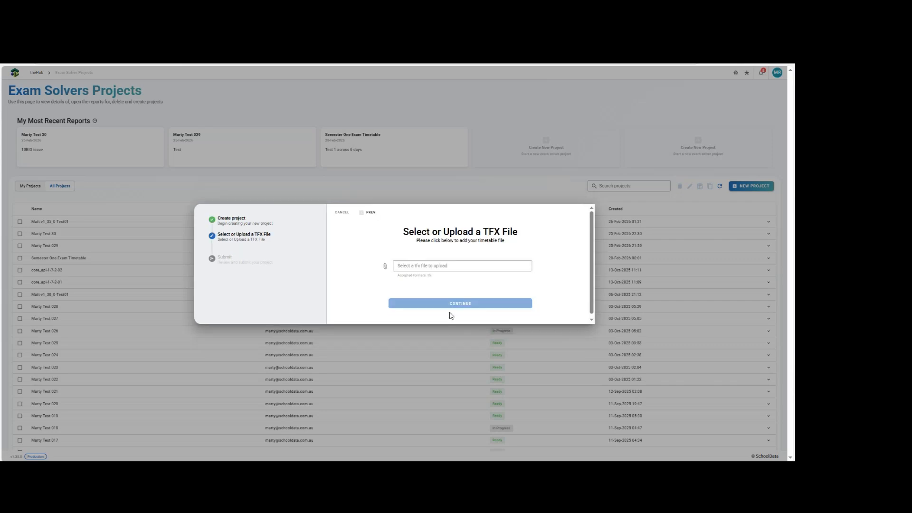
Attach the 2025_School_Data_College_Timetable file from the Exam Files folder and submit the new project
left_click(440, 269)
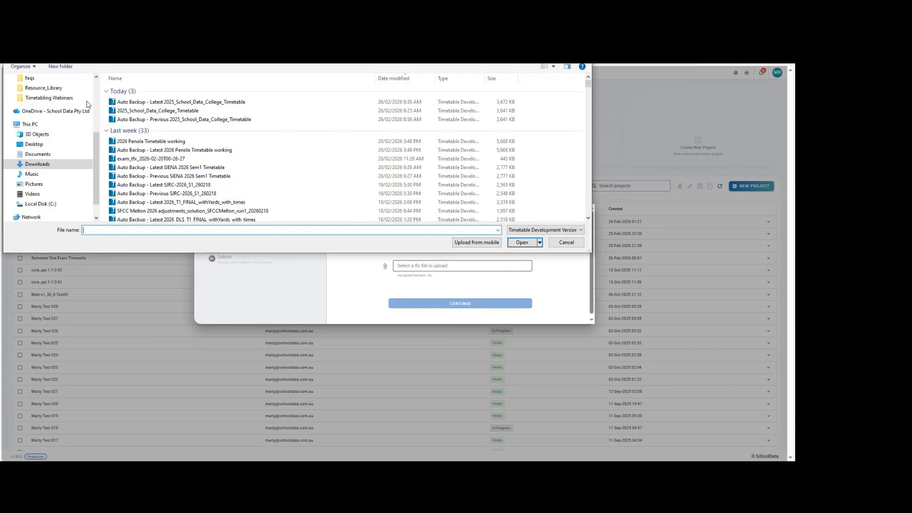
left_click(51, 99)
scroll(51, 100, "up", 2)
left_click(37, 108)
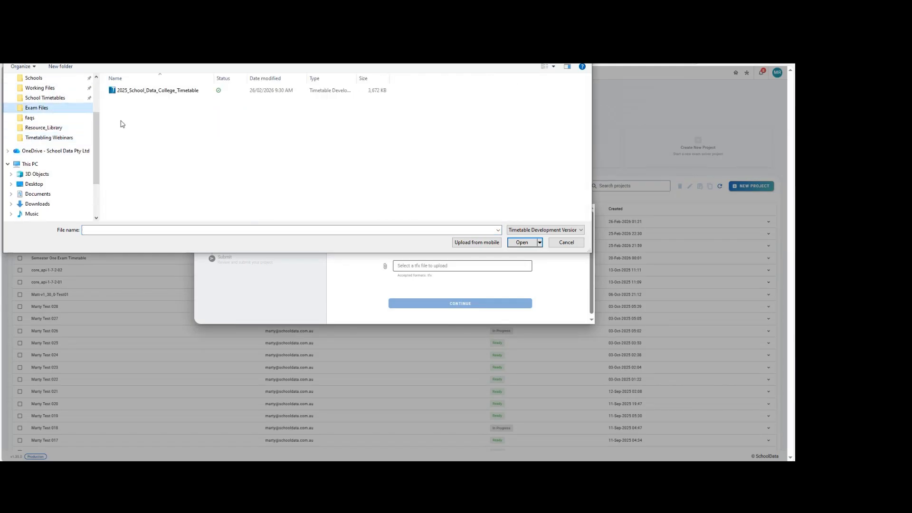
double_click(155, 91)
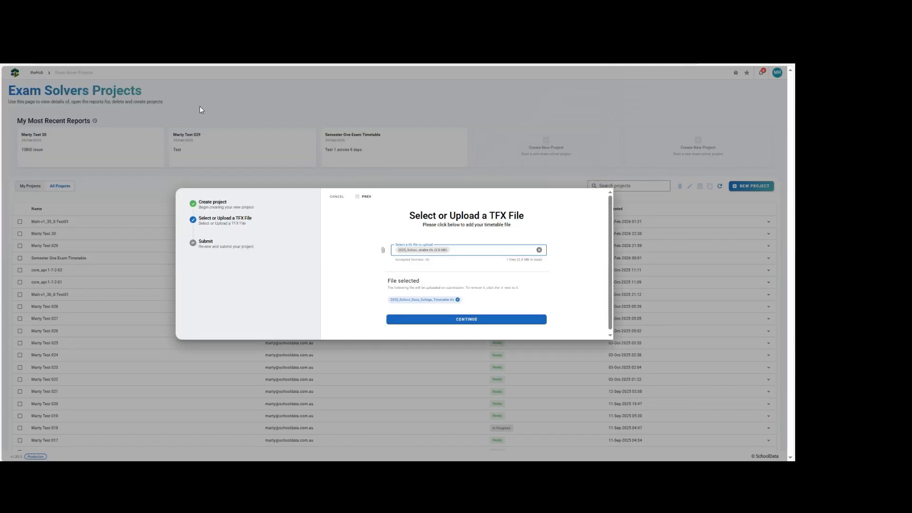
left_click(462, 318)
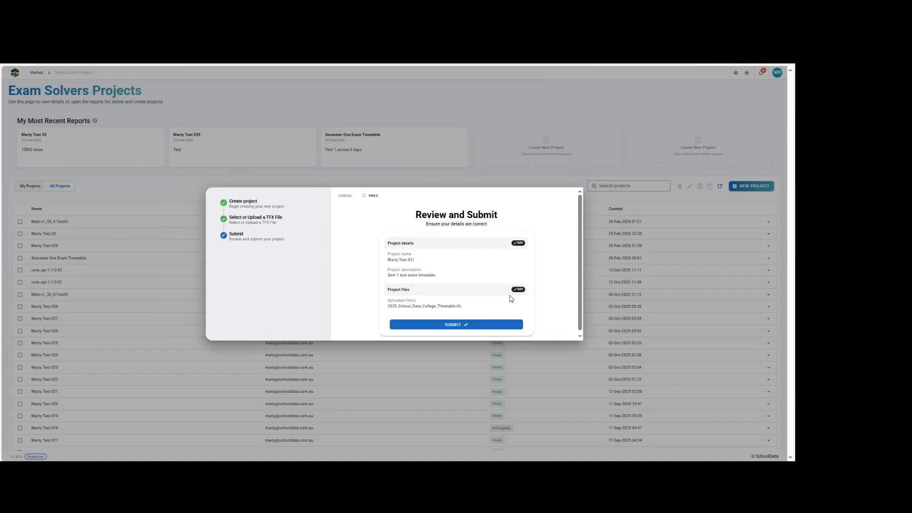
left_click(454, 325)
Include Year 9, Year 10 and Year 11 as the year levels that will have exams
scroll(542, 267, "down", 1)
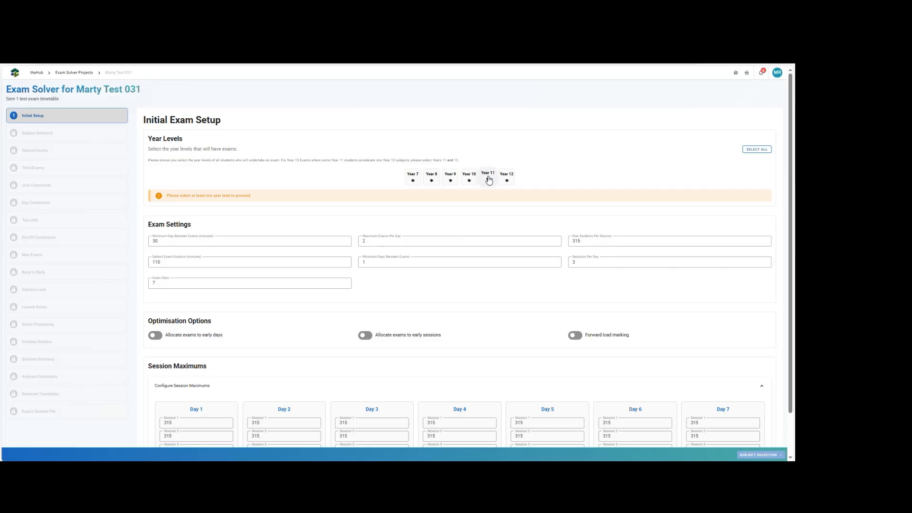
left_click(450, 177)
left_click(470, 177)
left_click(485, 178)
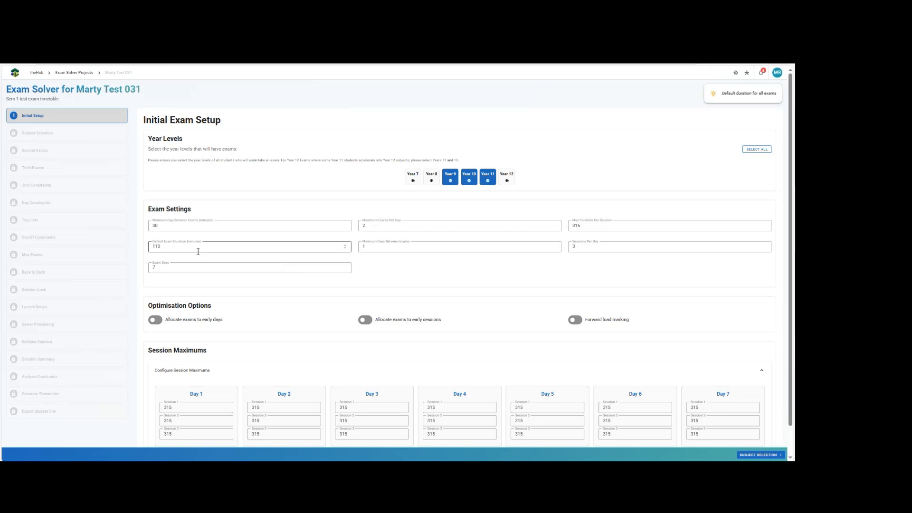
Set the number of exam days to 8 in the exam settings
left_click_drag(179, 266, 133, 262)
type("8")
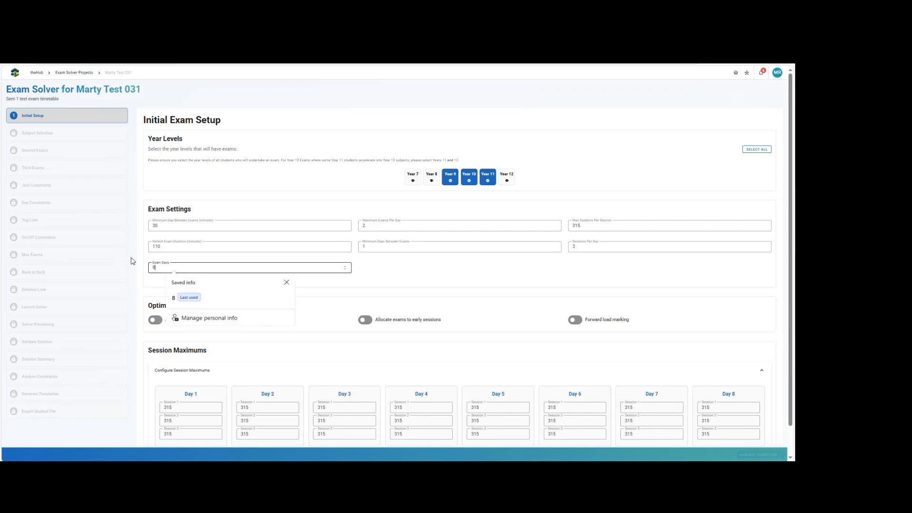
left_click(133, 262)
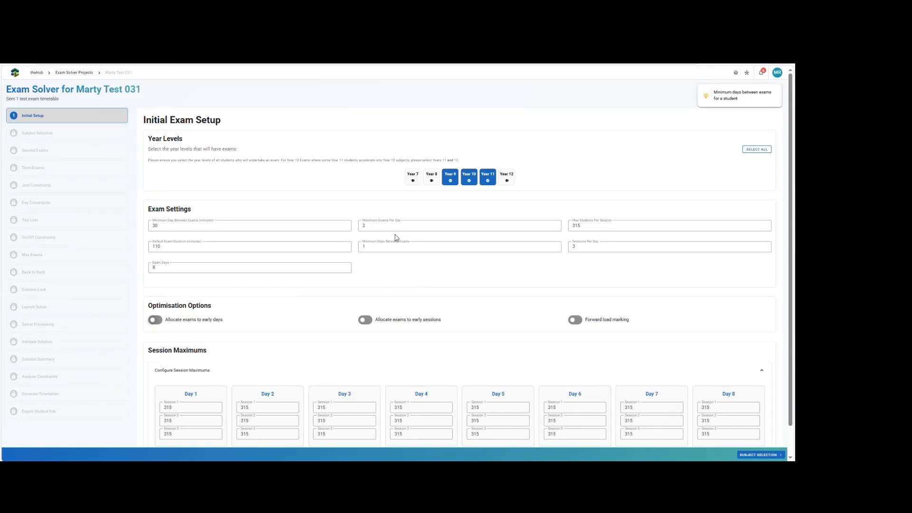
double_click(368, 227)
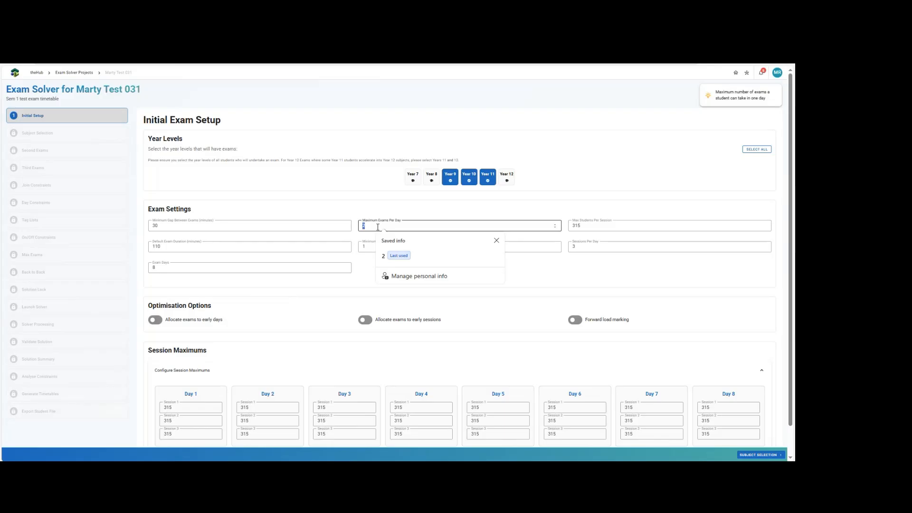
left_click(370, 227)
left_click(575, 247)
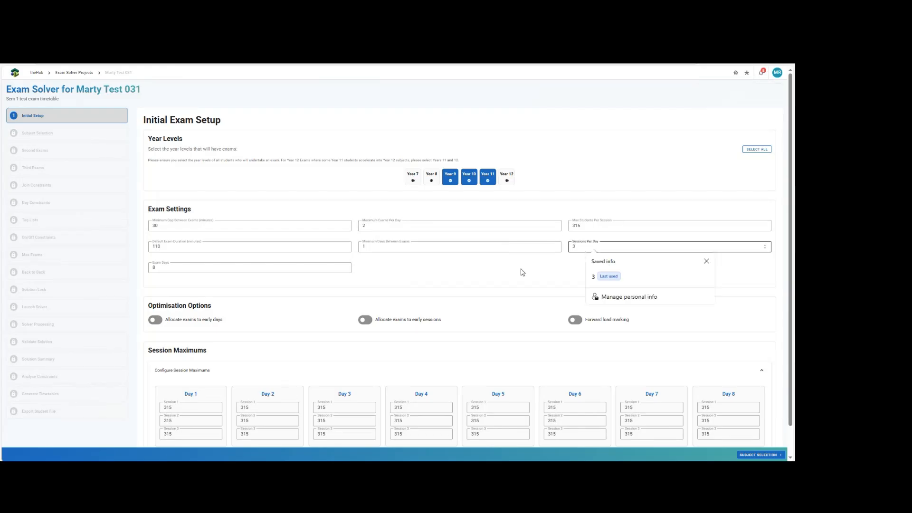
key("shift+Tab")
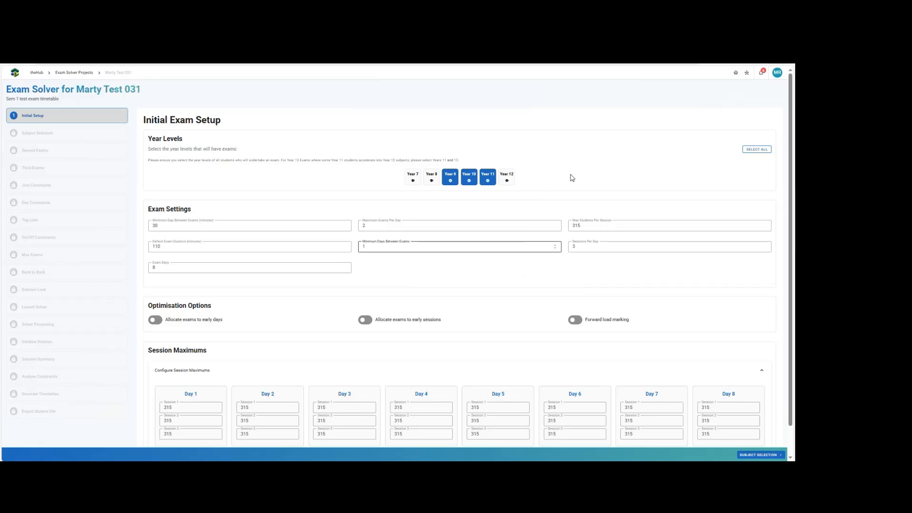
Set the Day 2 Session 3 maximum to 215 and proceed to the subject selection stage
scroll(551, 248, "down", 1)
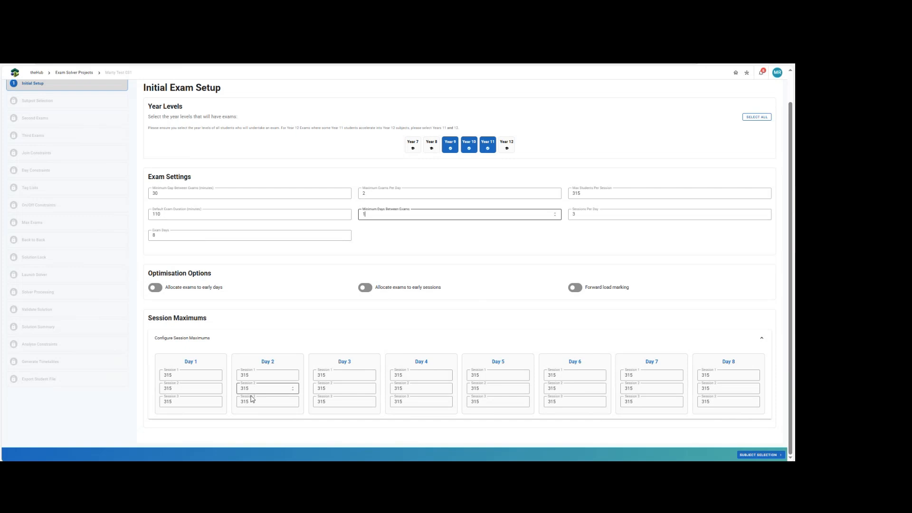
left_click_drag(258, 402, 230, 404)
type("215")
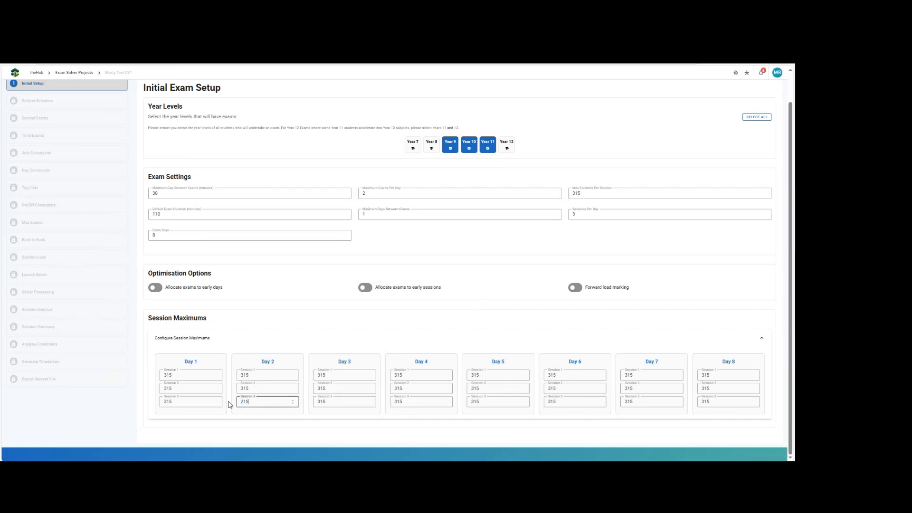
key("Tab")
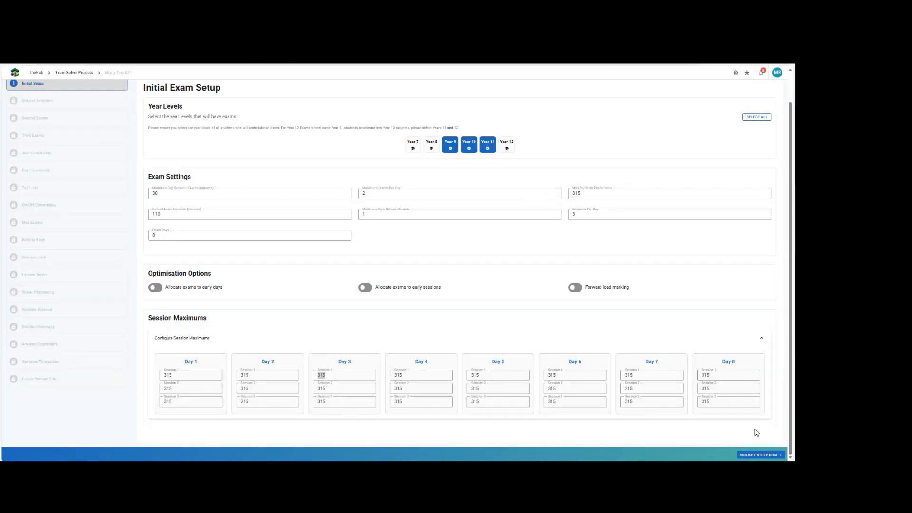
left_click(750, 455)
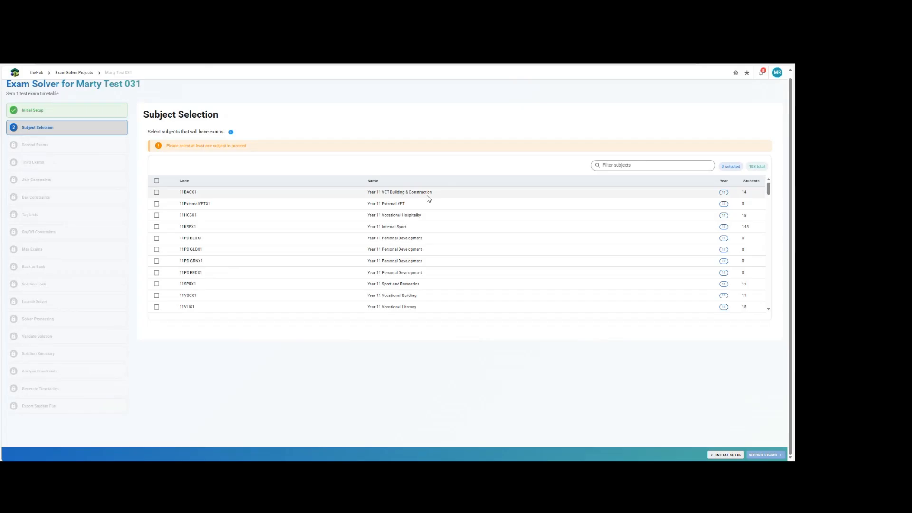
Filter the subjects by "Year 11" and select all of the matching subjects for exams
left_click(623, 162)
type("Year ")
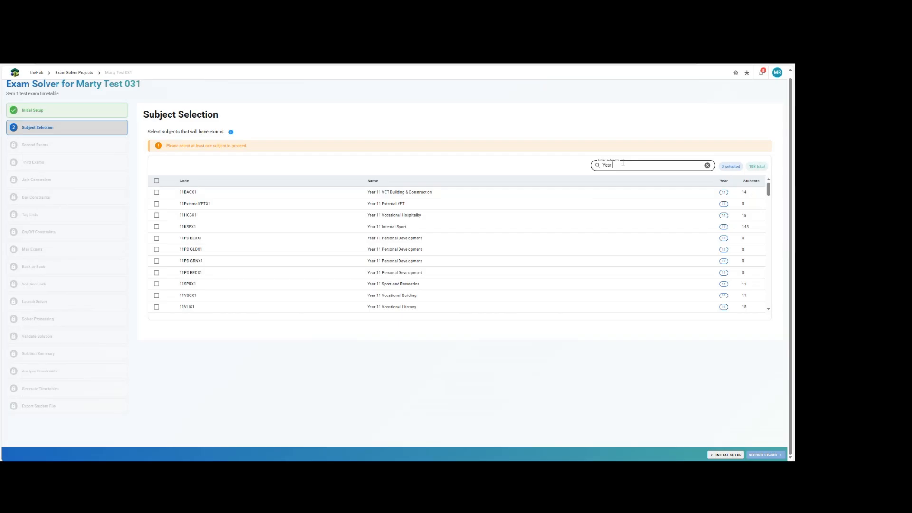
type("11")
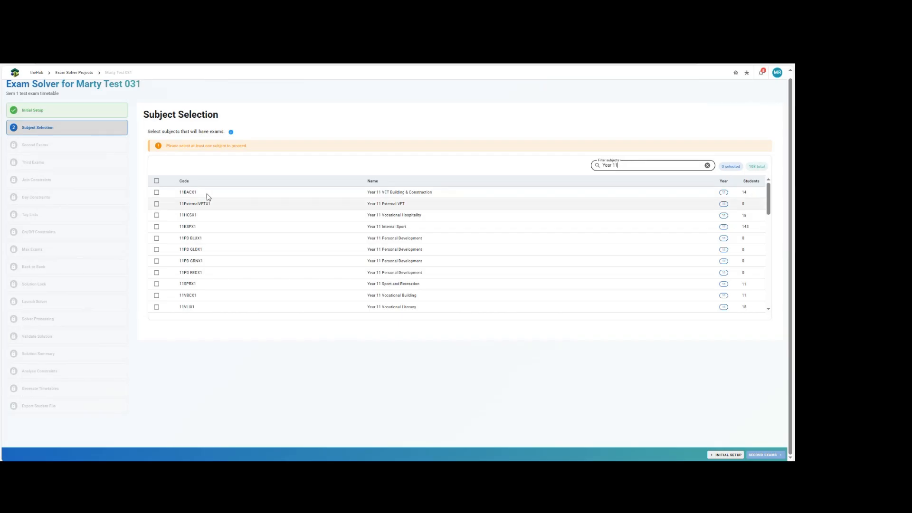
left_click(157, 181)
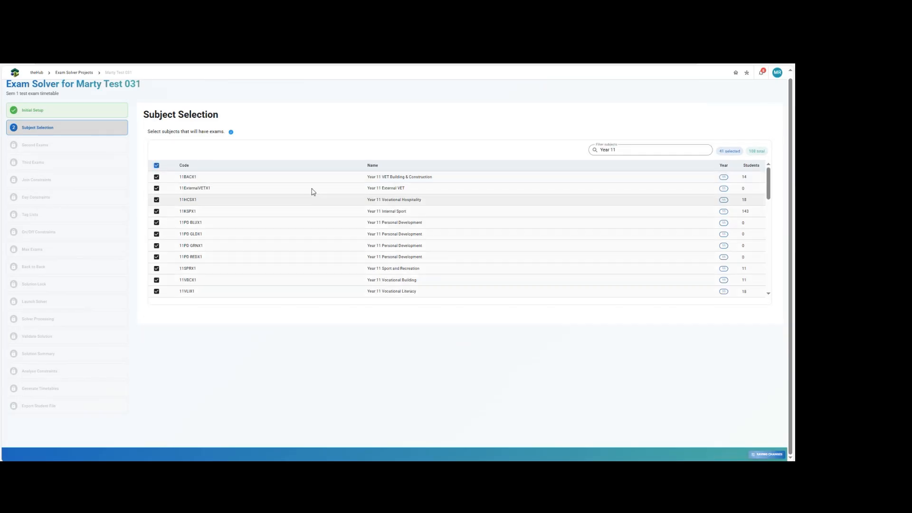
Exclude Year 11 VET Building & Construction, External VET, Vocational Hospitality, Internal Sport, all four Personal Development subjects, and Sport and Recreation
left_click(200, 178)
left_click(195, 188)
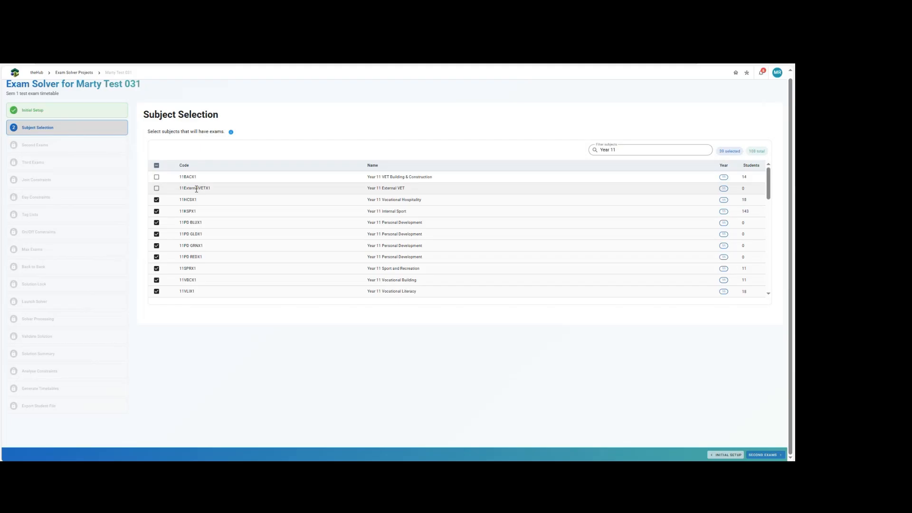
left_click(194, 200)
left_click(194, 211)
left_click(193, 222)
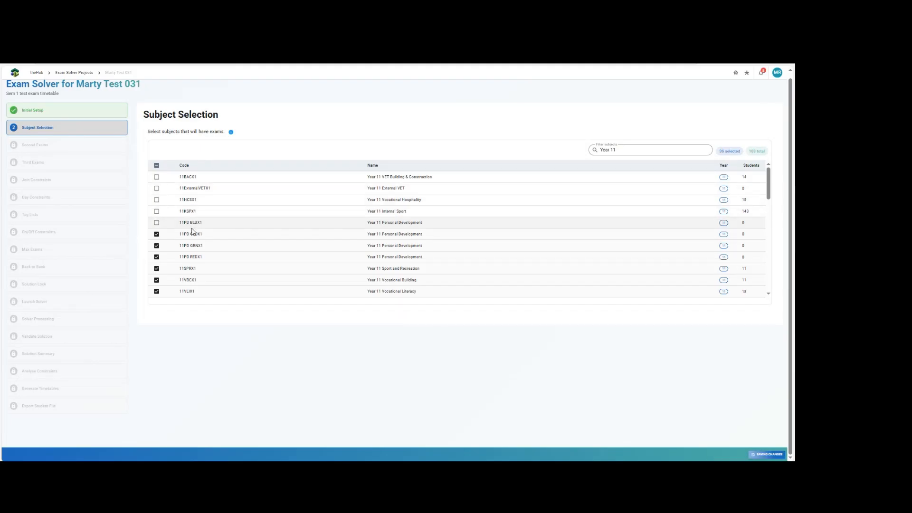
left_click(193, 234)
left_click(192, 245)
left_click(191, 260)
left_click(192, 268)
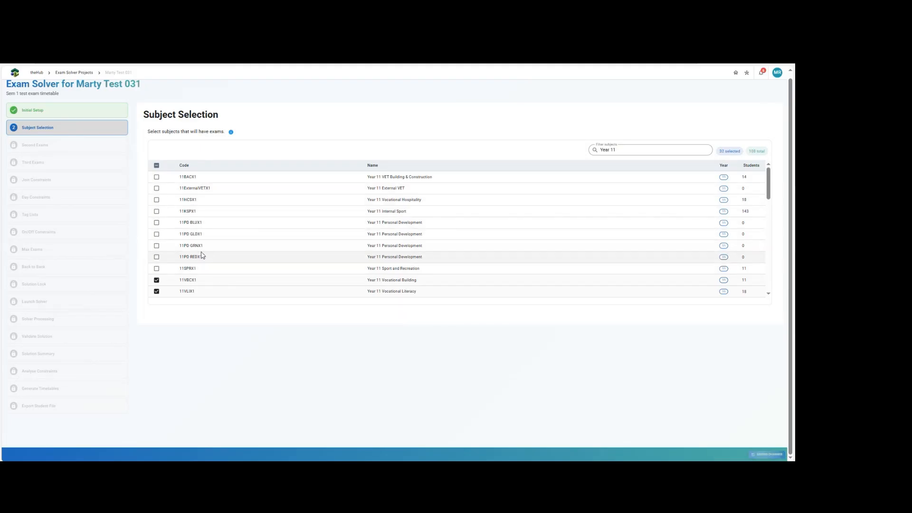
Re-include Year 11 Sport and Recreation, and exclude Vocational Building, Vocational Literacy, Vocational Numeracy, Vocational Religion, Vocational Sport and Vocational Studies
scroll(198, 250, "down", 1)
left_click(183, 228)
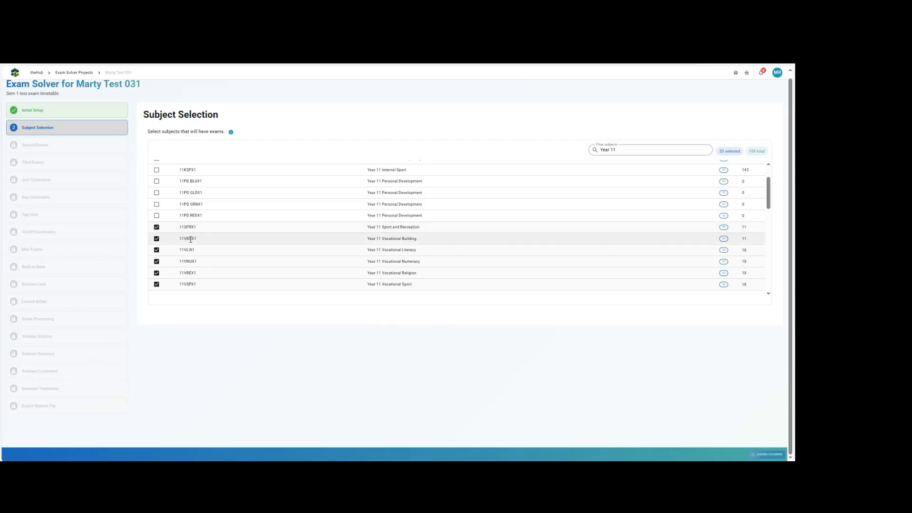
left_click(188, 239)
left_click(192, 250)
left_click(194, 262)
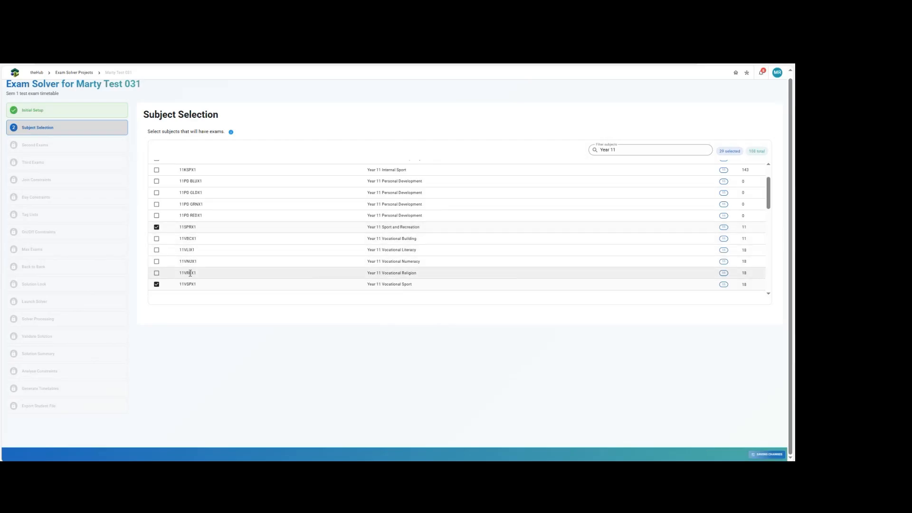
left_click(193, 273)
left_click(188, 284)
scroll(244, 239, "down", 2)
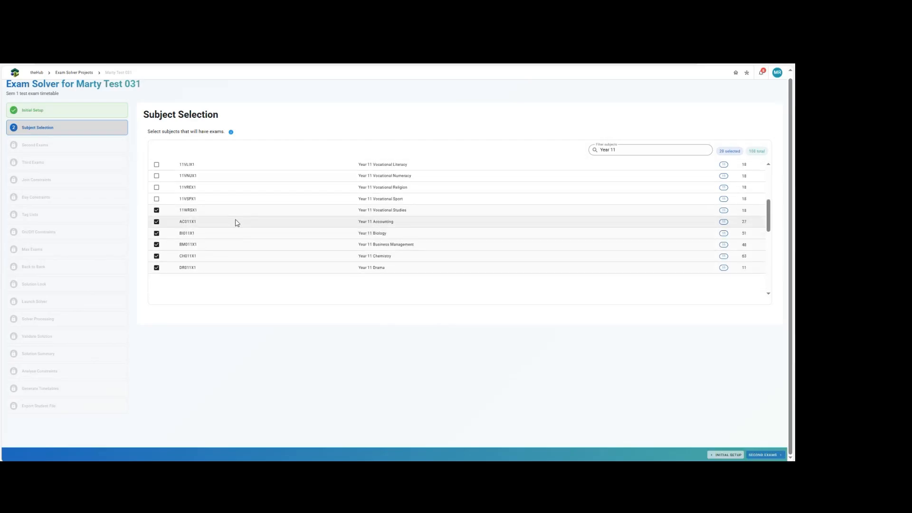
scroll(234, 220, "down", 1)
left_click(199, 172)
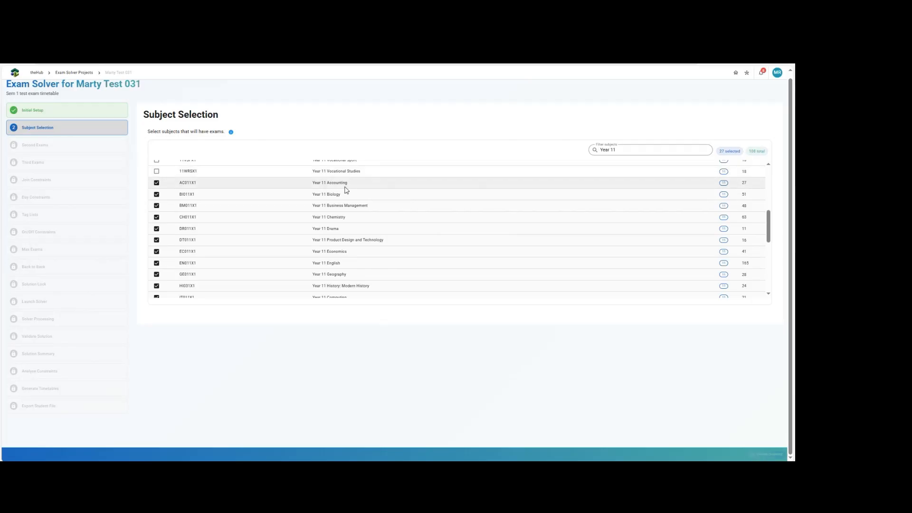
scroll(335, 229, "down", 3)
scroll(340, 226, "down", 3)
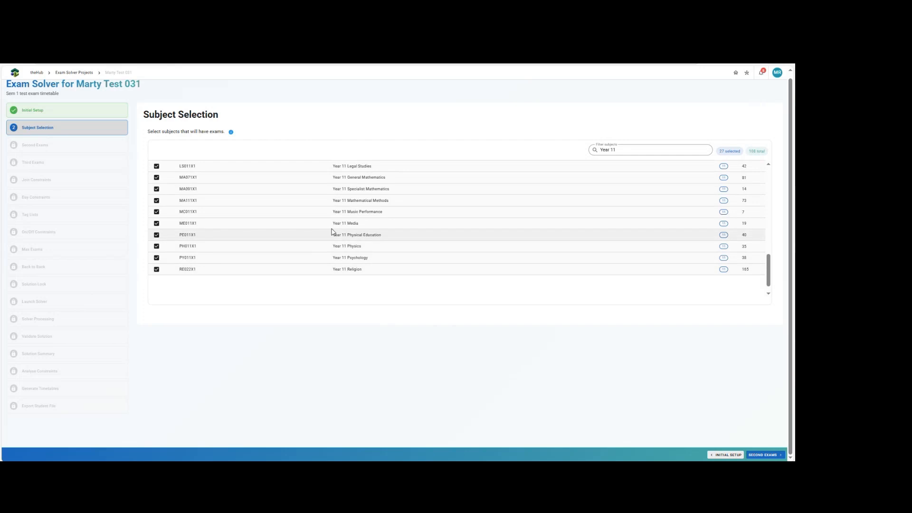
Change the subject filter to "Year 10" and select all of the matching subjects for exams
scroll(622, 179, "up", 4)
left_click(623, 150)
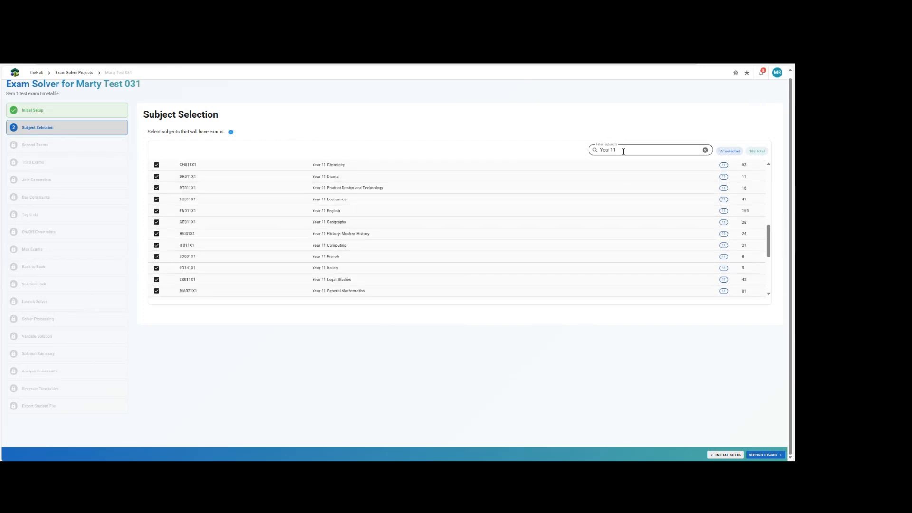
key("BackSpace")
type("0")
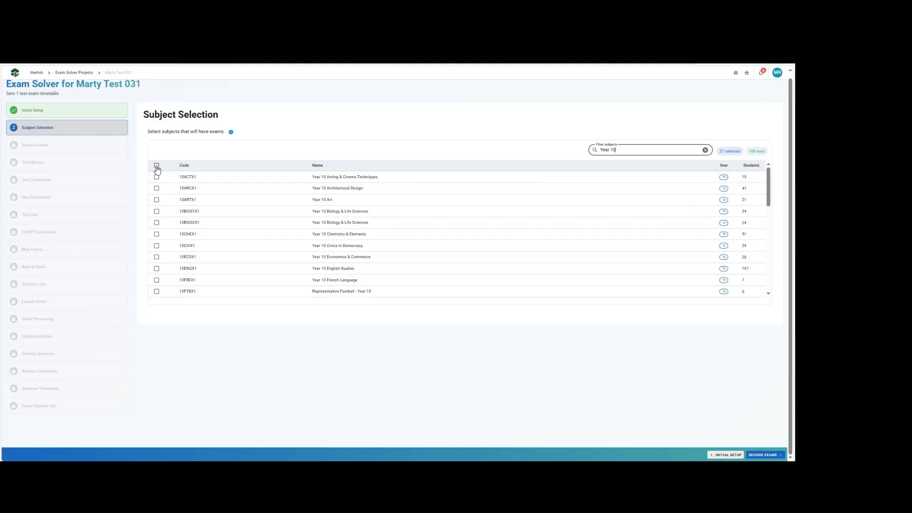
left_click(157, 167)
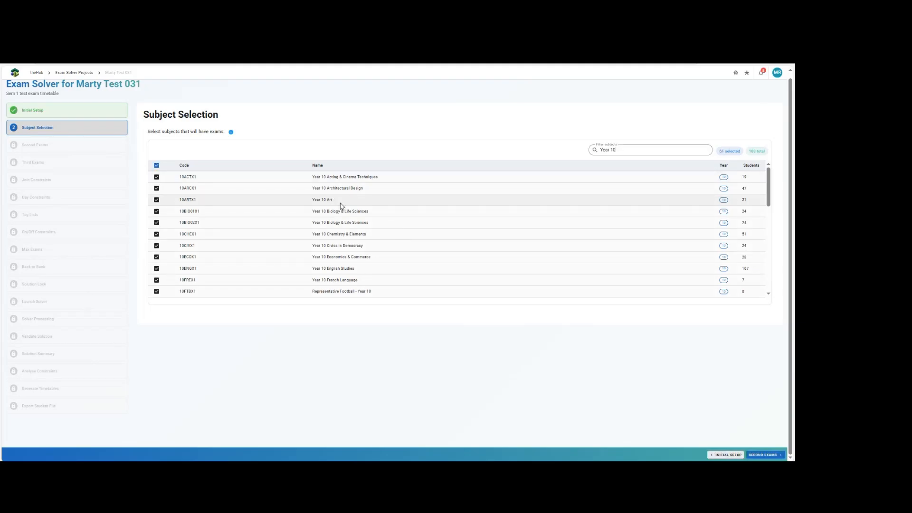
Exclude Representative Football - Year 10 from the subjects having exams
scroll(364, 190, "down", 3)
scroll(363, 190, "up", 3)
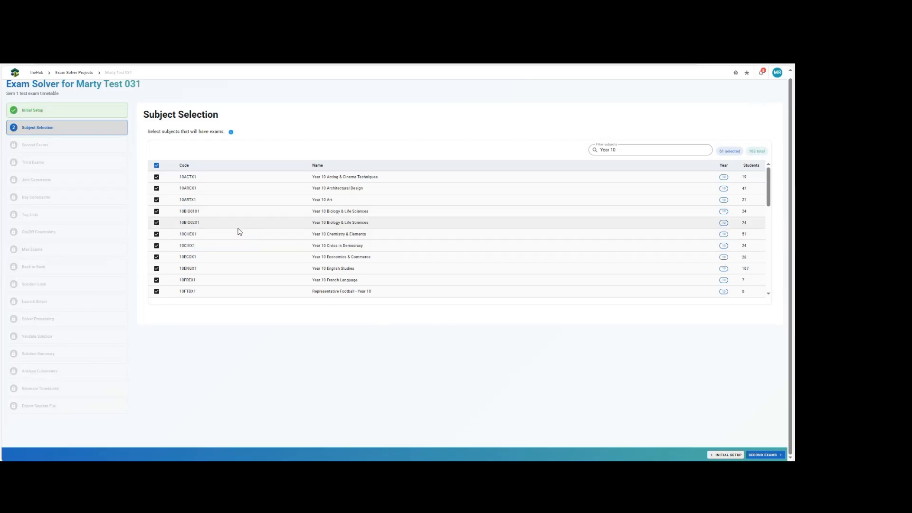
scroll(227, 233, "down", 2)
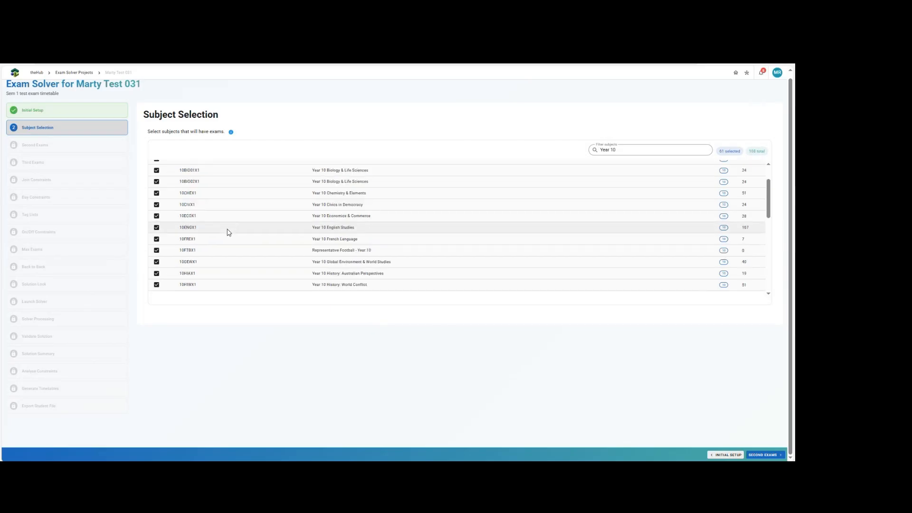
left_click(257, 250)
Exclude the four Year 10 Personal Development subjects (BLU, GLD, GRN and RED) from the exams
scroll(211, 241, "down", 2)
scroll(217, 228, "down", 3)
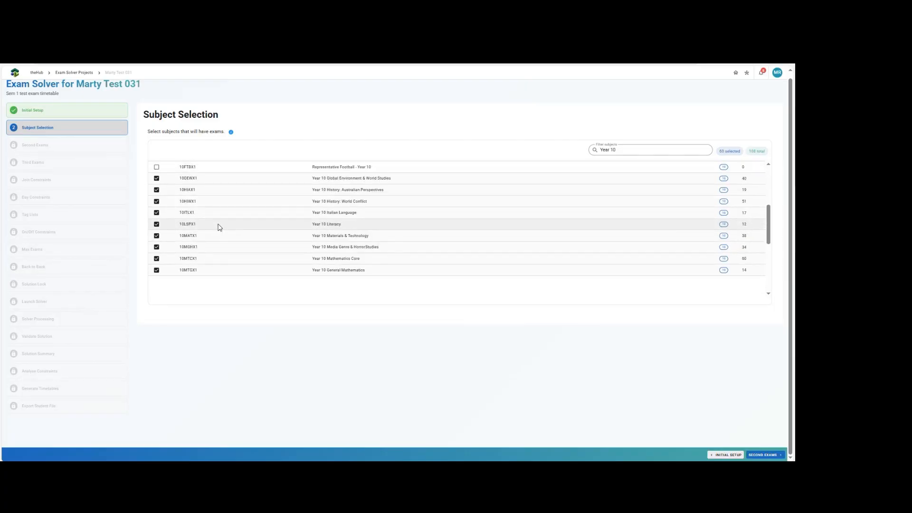
scroll(220, 227, "down", 1)
scroll(220, 222, "down", 2)
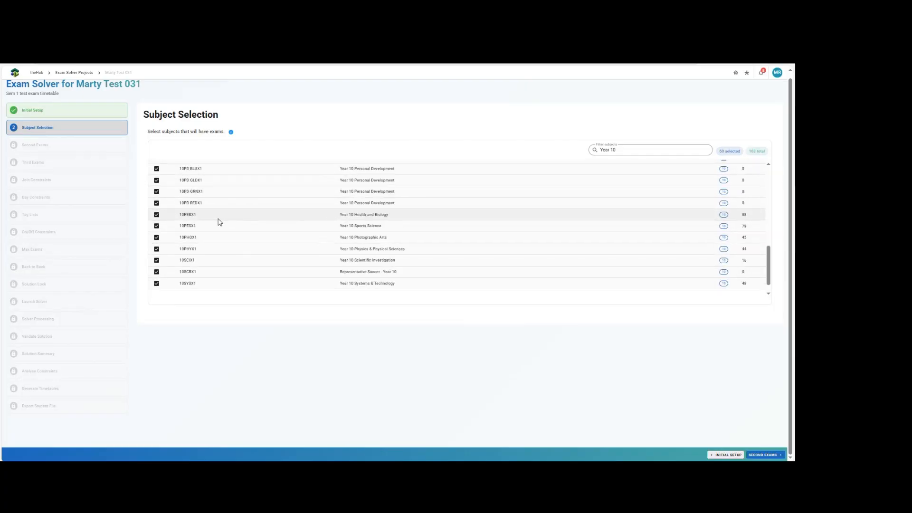
left_click(248, 212)
left_click(240, 224)
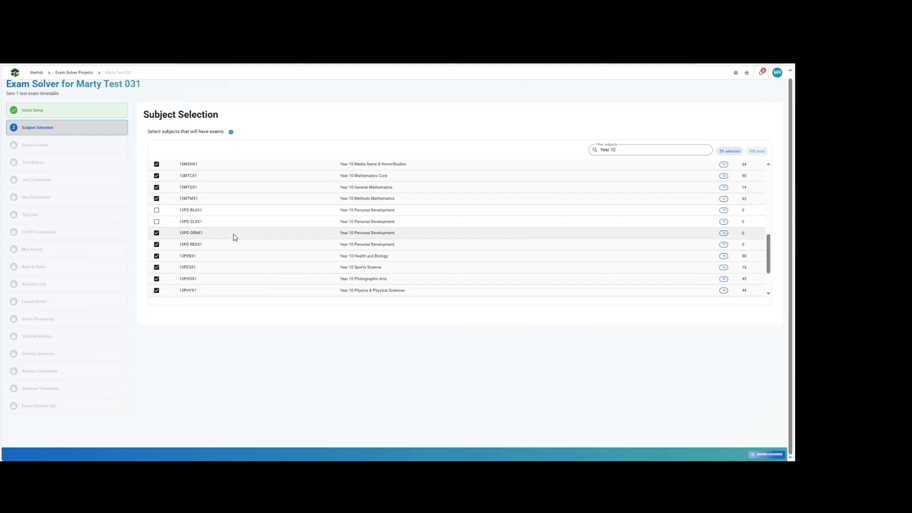
left_click(232, 235)
left_click(230, 246)
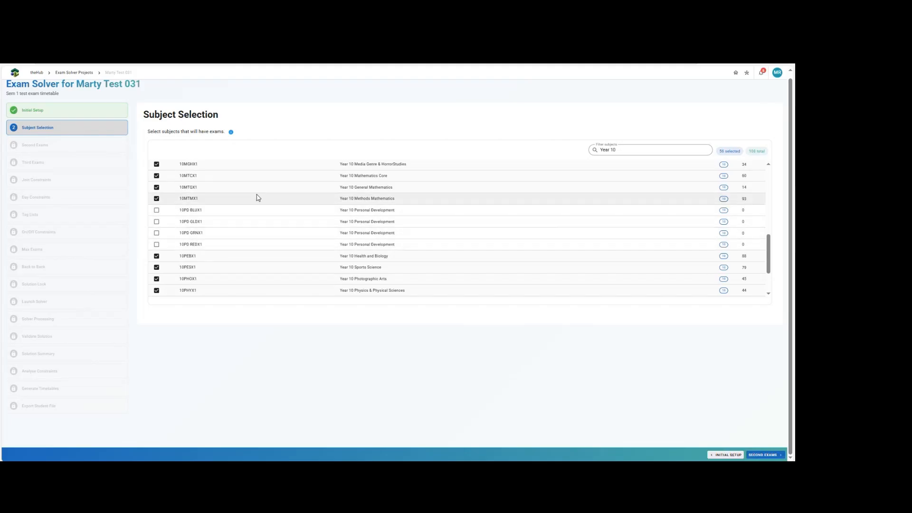
Exclude Representative Soccer - Year 10 from the subjects having exams
scroll(259, 242, "down", 2)
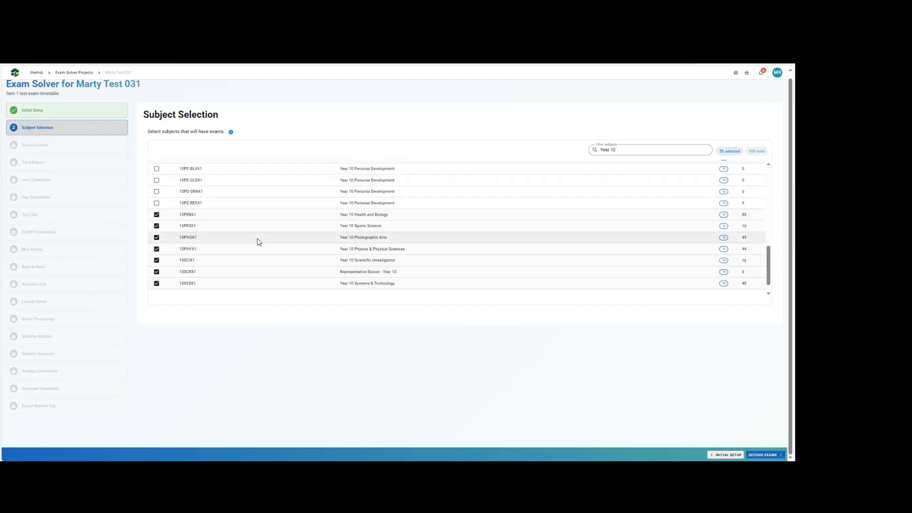
scroll(259, 241, "down", 1)
left_click(256, 261)
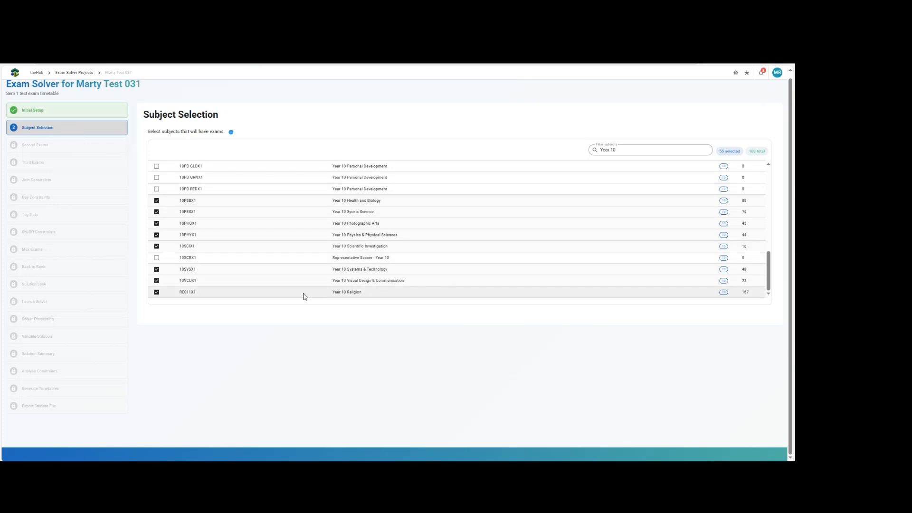
Change the subject filter to "Year 9" and include Year 9 English in the exams
left_click(632, 149)
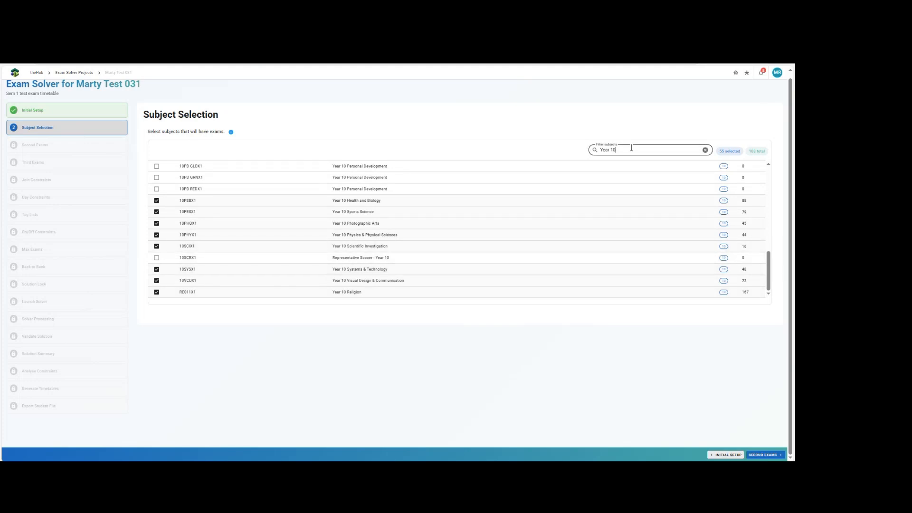
key("BackSpace")
key("BackSpace")
type("9")
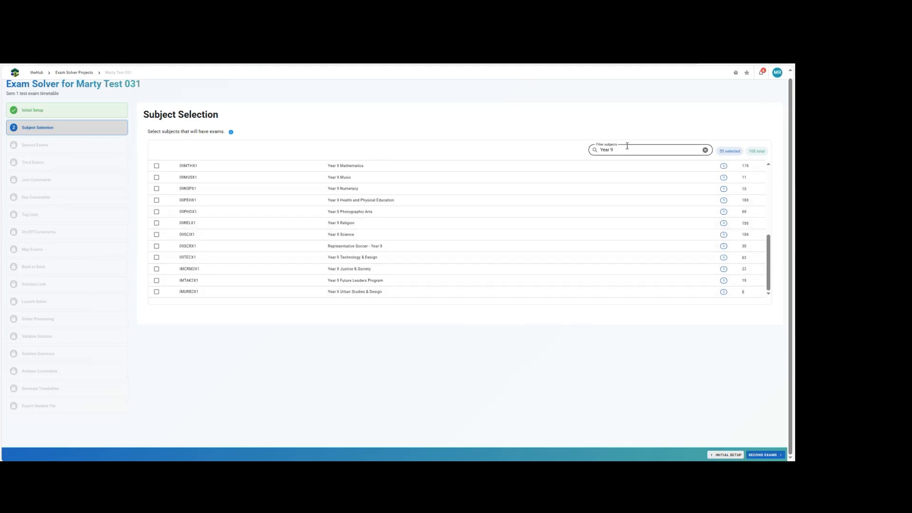
scroll(295, 230, "up", 3)
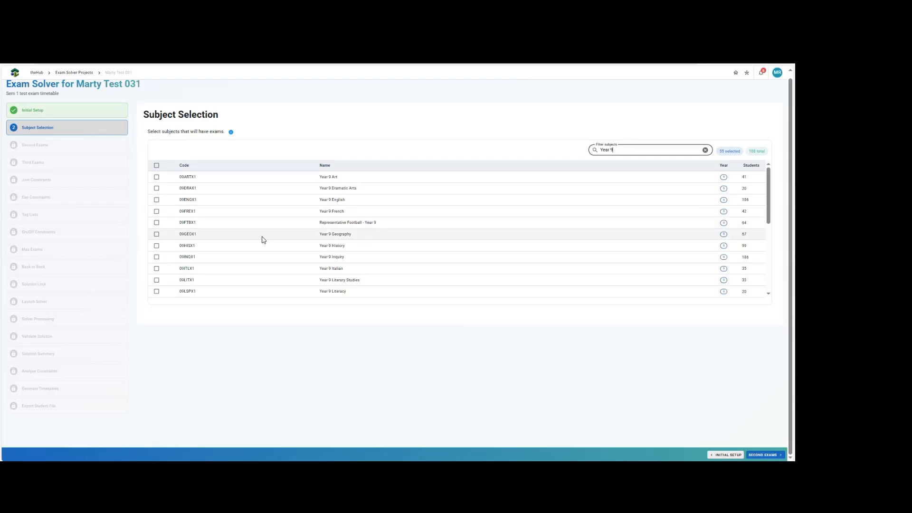
left_click(156, 201)
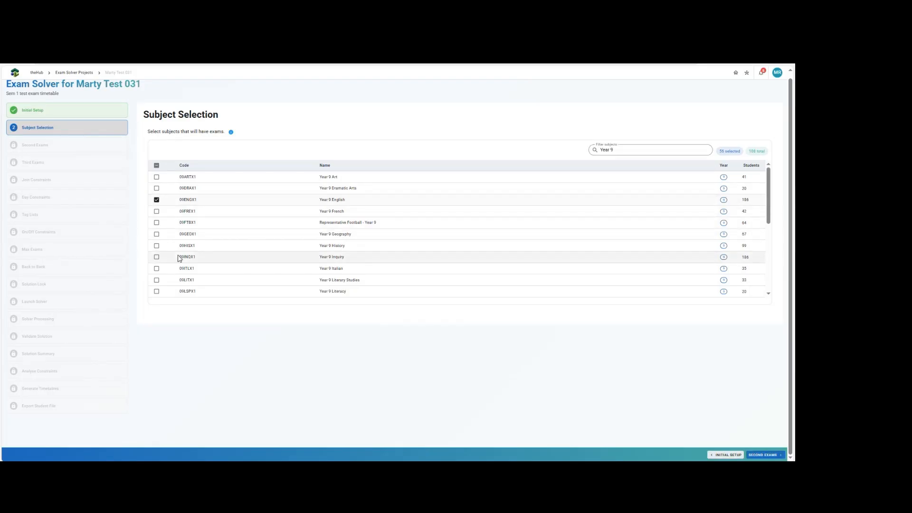
Include Year 9 Mathematics, Year 9 Numeracy and Year 9 Science in the subjects having exams
scroll(179, 258, "down", 3)
left_click(157, 231)
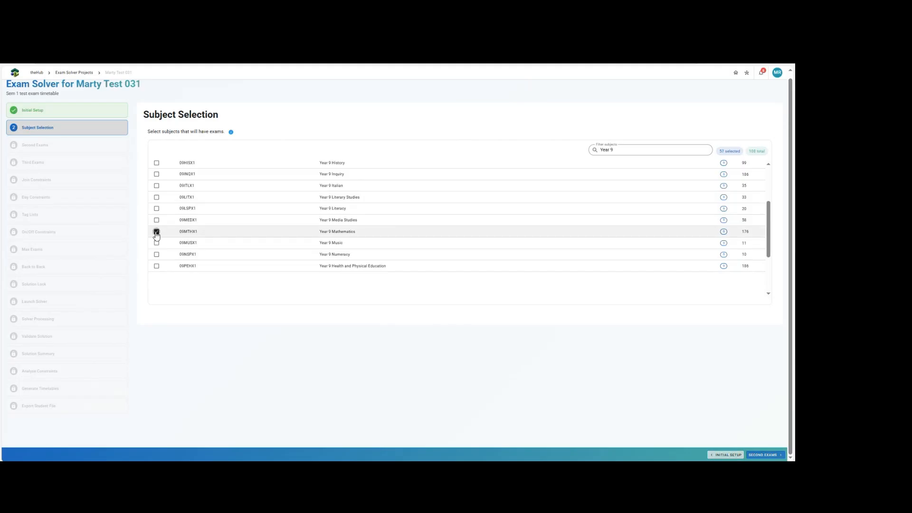
left_click(156, 254)
scroll(192, 215, "down", 3)
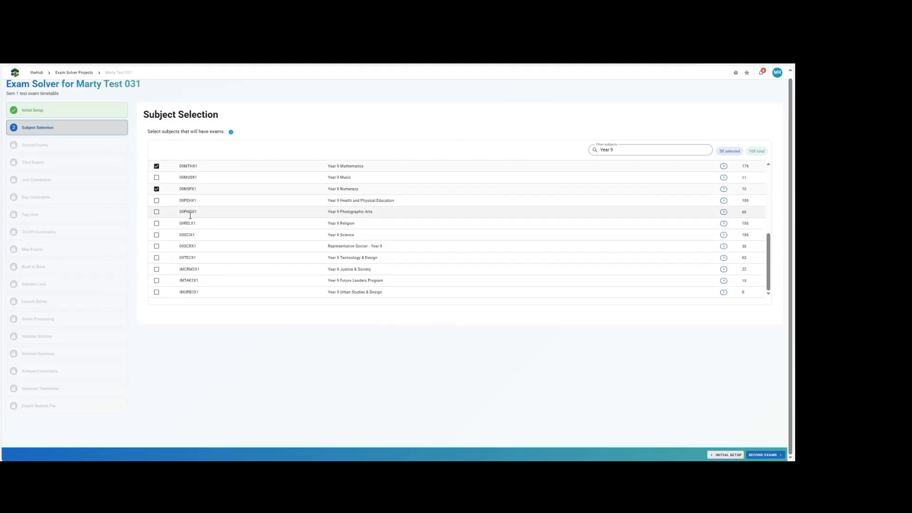
left_click(156, 235)
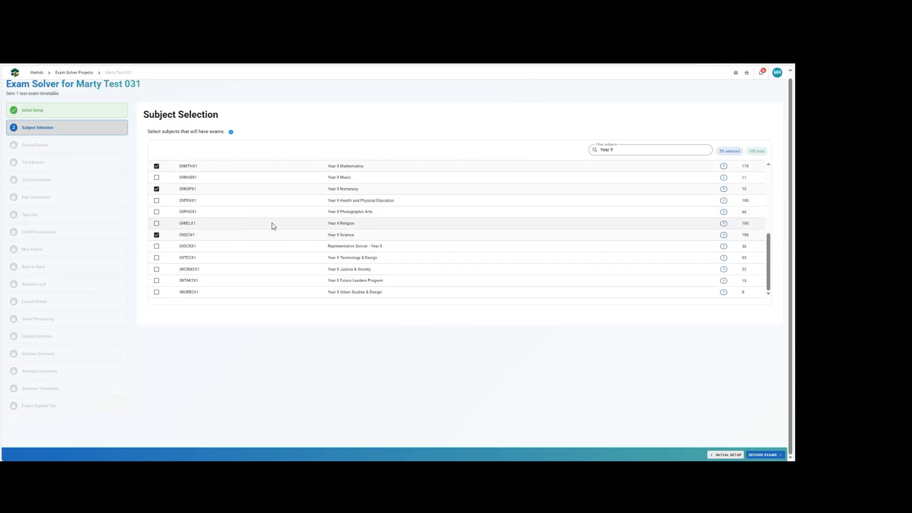
Include Year 9 Geography and Year 9 History in the subjects having exams
scroll(269, 226, "up", 2)
scroll(233, 225, "up", 3)
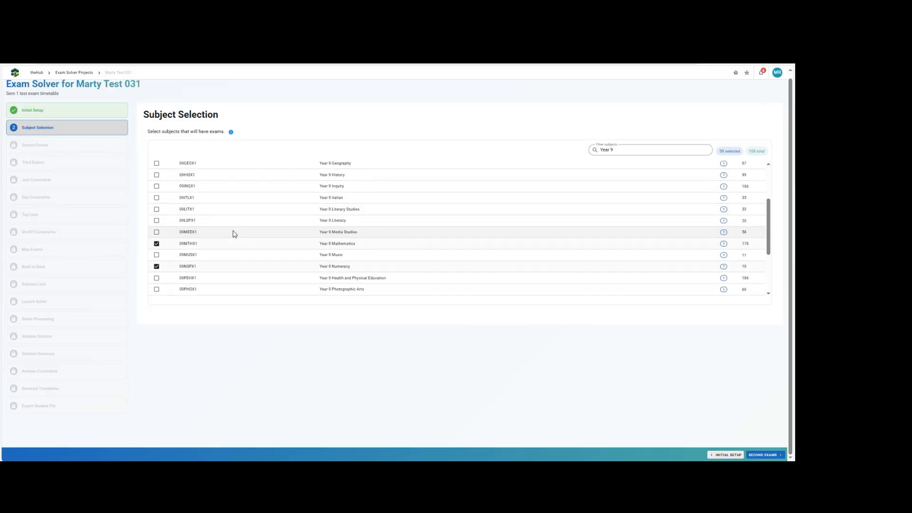
left_click(156, 199)
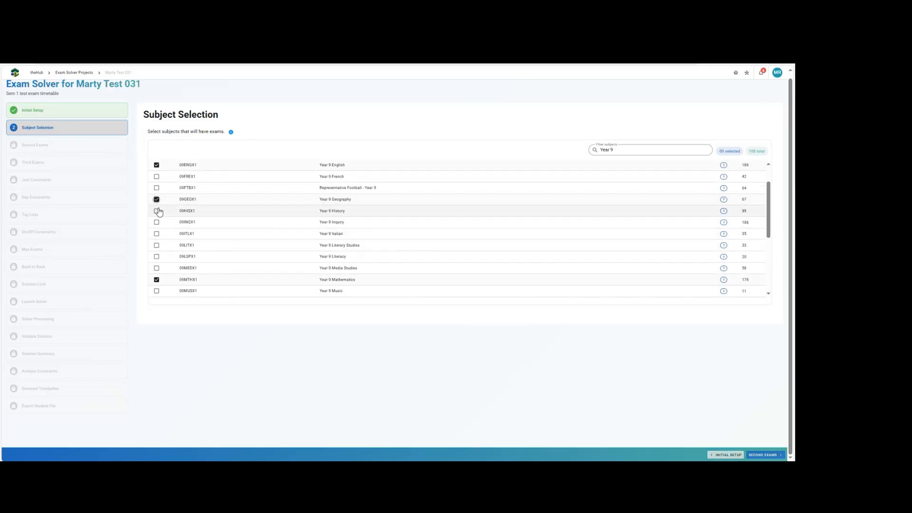
left_click(157, 211)
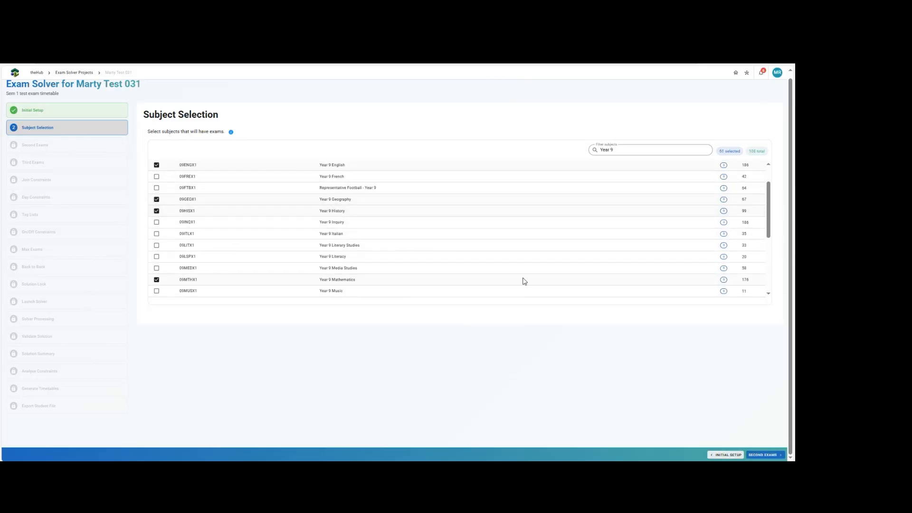
In the Second Exams stage, filter by "math" and select Year 11 Specialist Mathematics and Year 11 Mathematical Methods
left_click(757, 455)
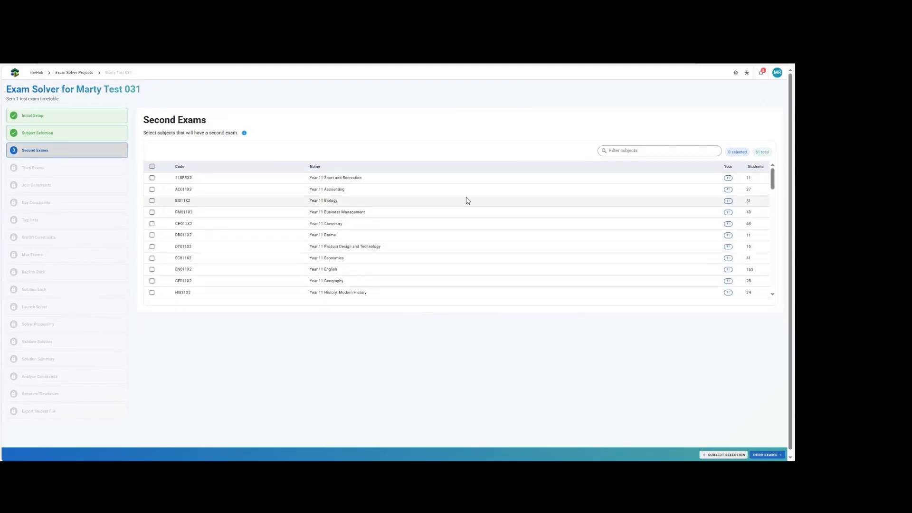
scroll(466, 202, "down", 12)
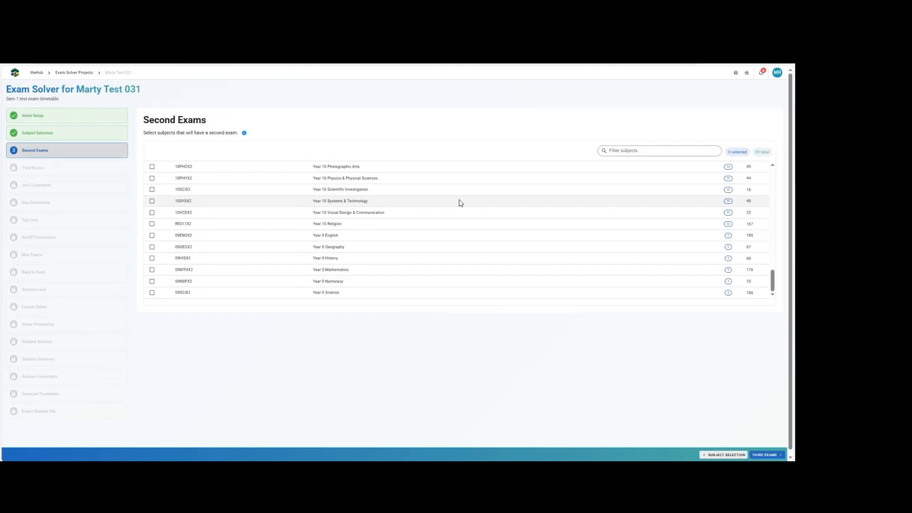
scroll(459, 201, "down", 1)
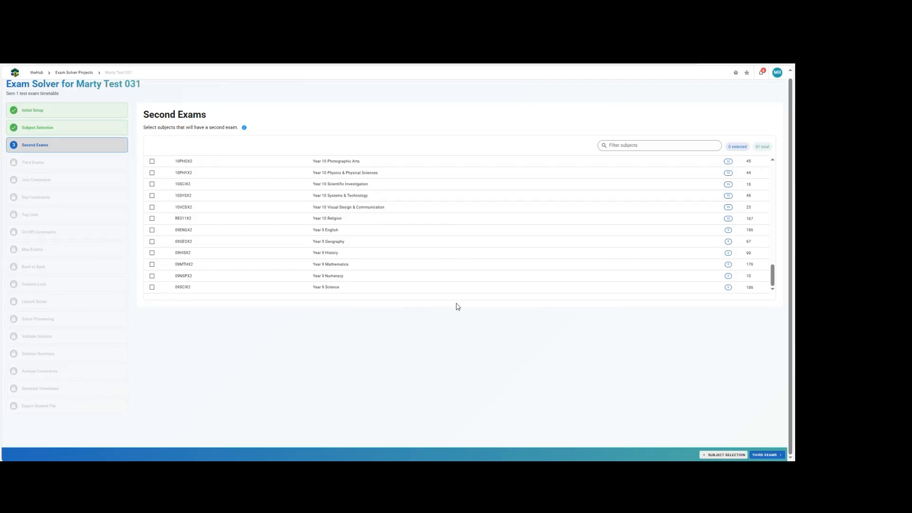
scroll(405, 238, "up", 8)
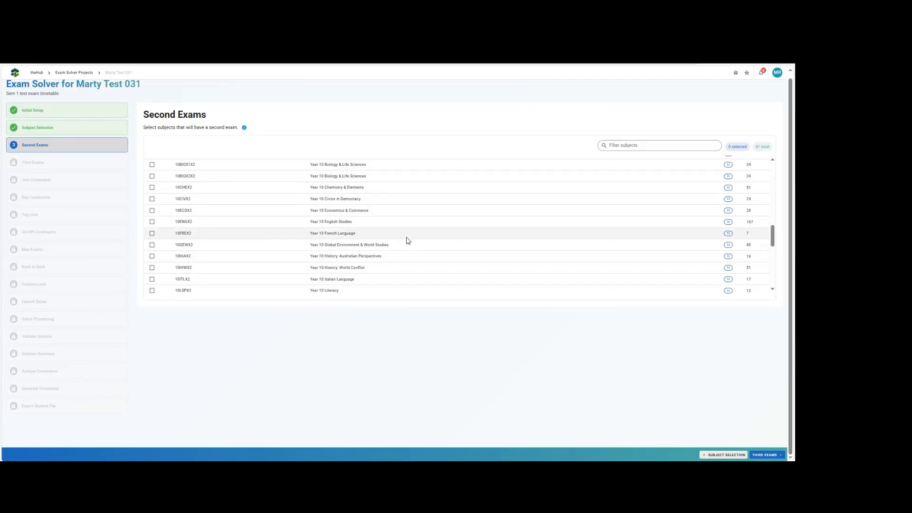
left_click(633, 145)
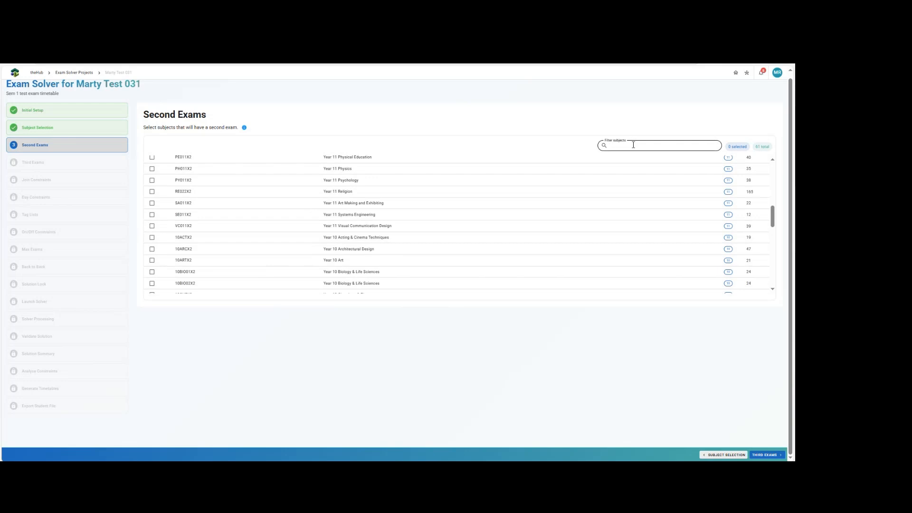
type("math")
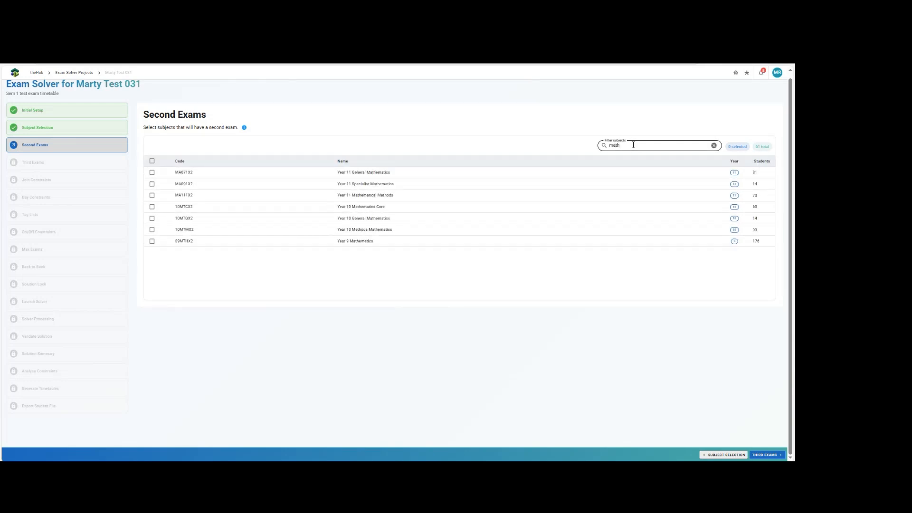
left_click(368, 185)
left_click(367, 194)
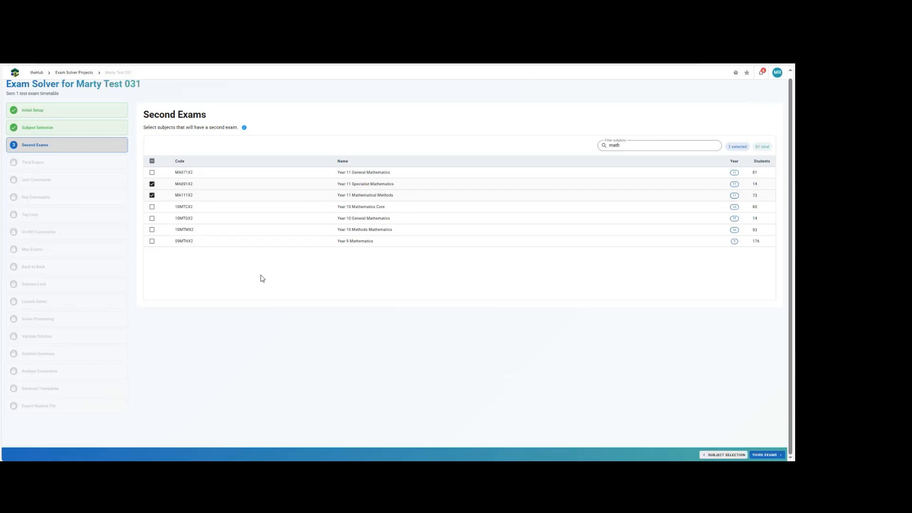
Give Year 11 Specialist Mathematics a third exam and continue to the Join Constraints stage
left_click(766, 455)
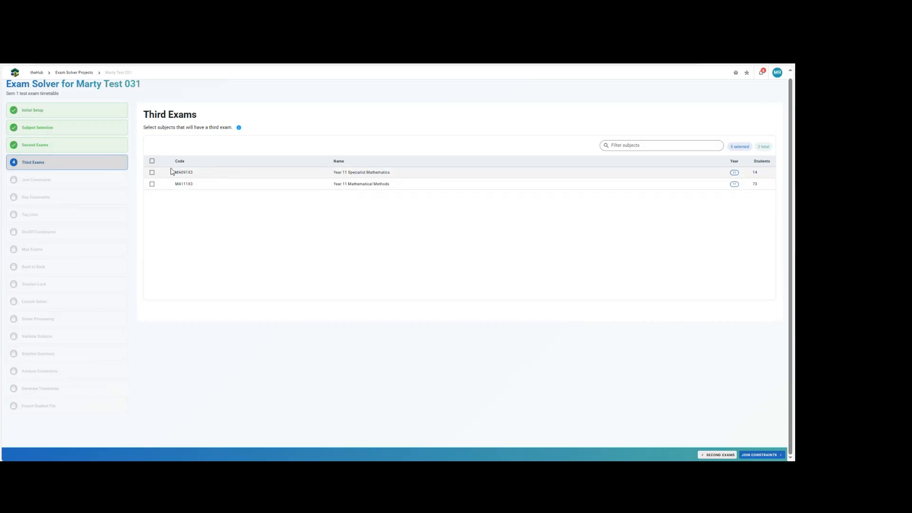
left_click(152, 173)
left_click(752, 456)
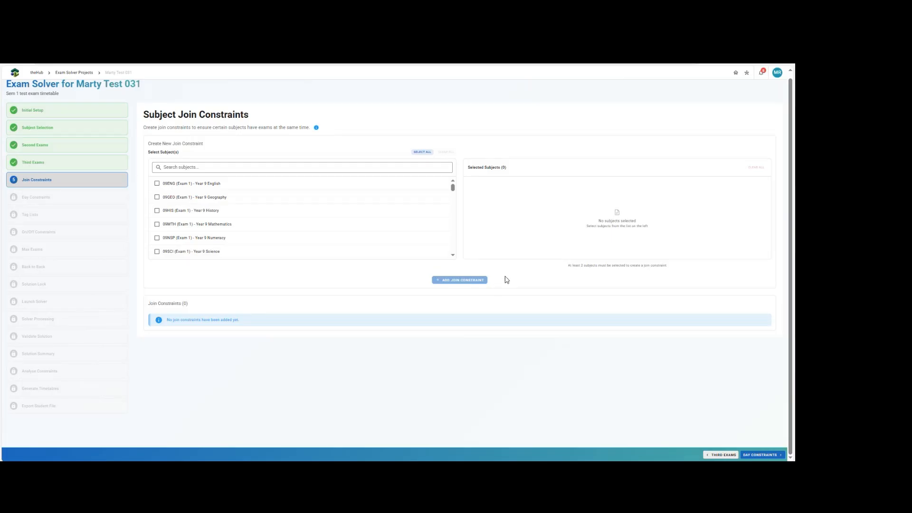
Find subjects matching "10bio" and add a join constraint between 10BIO01 and 10BIO02 Year 10 Biology & Life Sciences
left_click(203, 167)
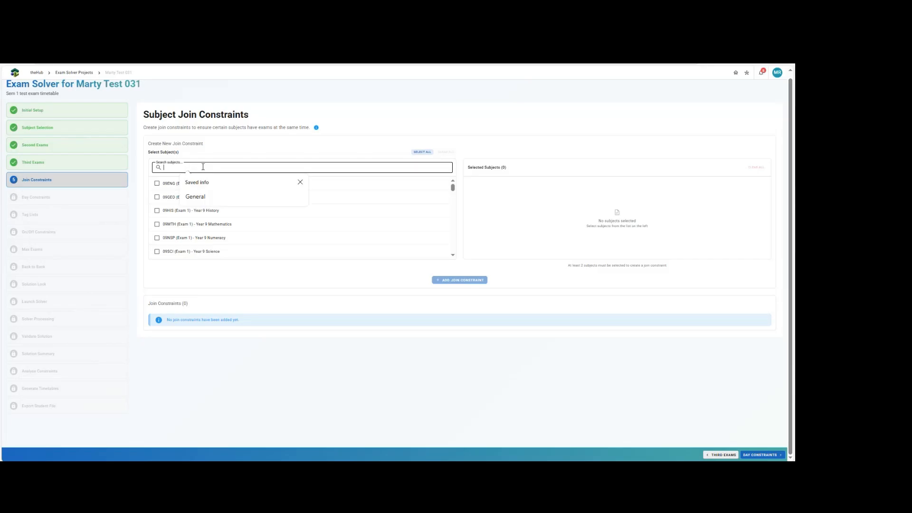
type("10bio")
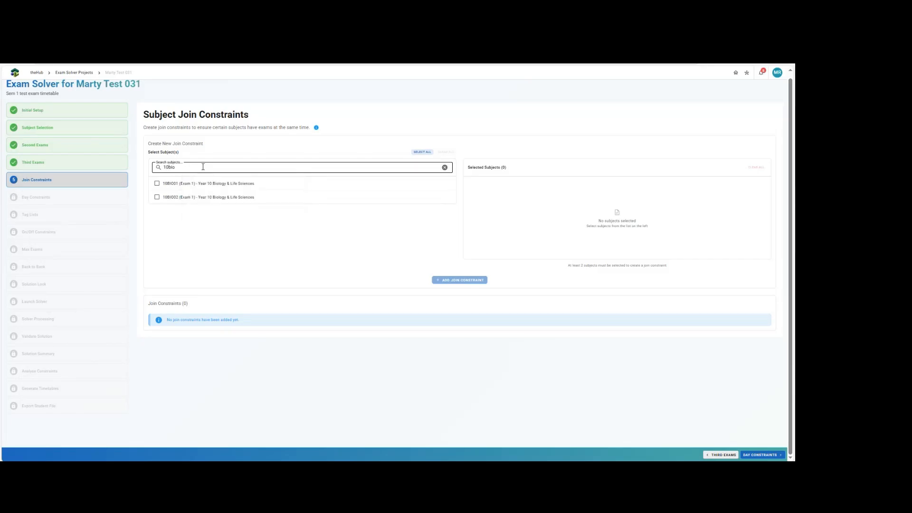
left_click(177, 184)
left_click(177, 197)
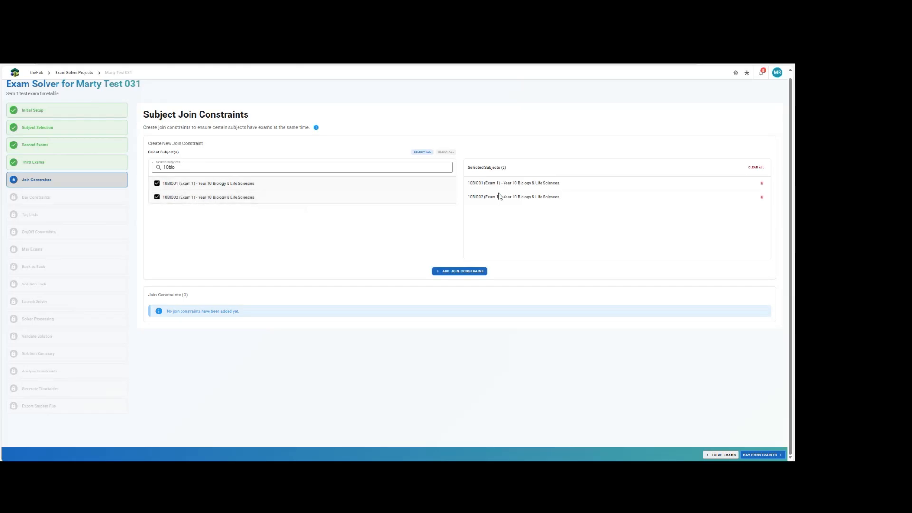
left_click(446, 273)
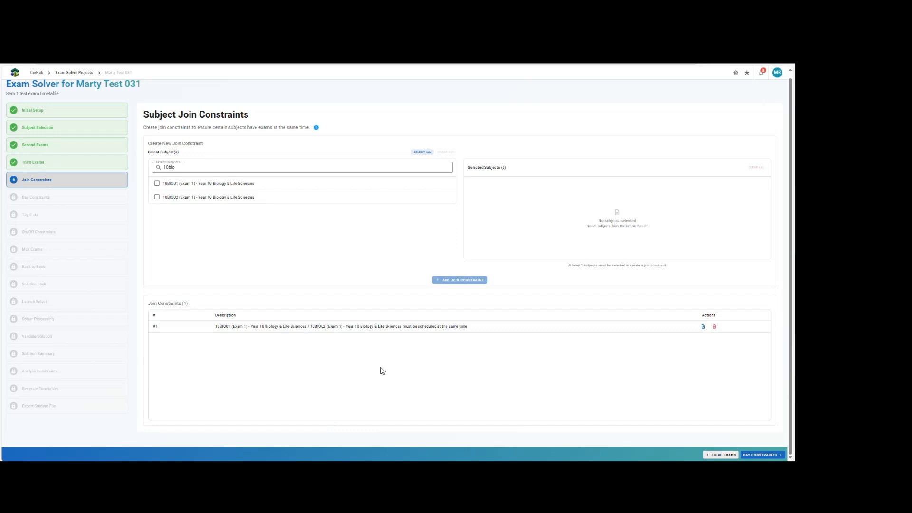
Replace the subject search with "9h" and select Year 9 History for a new join constraint
left_click(182, 169)
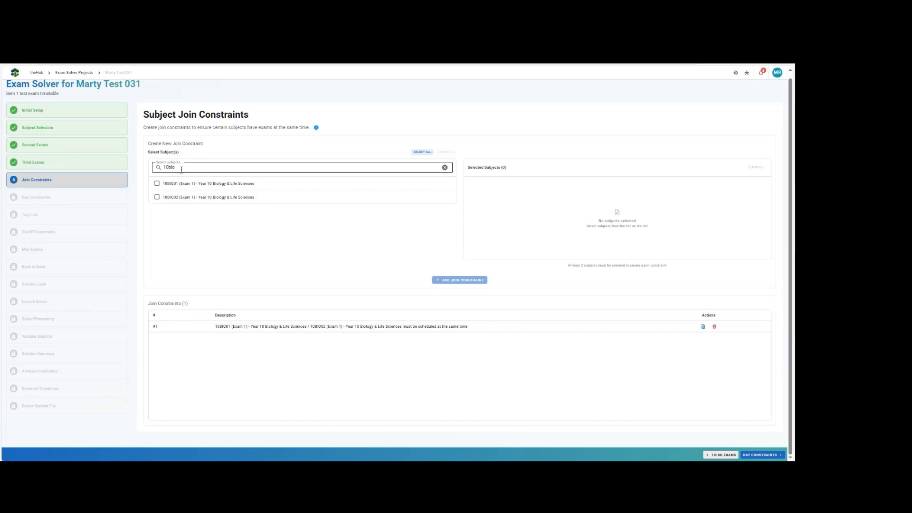
key("BackSpace")
key("BackSpace")
key("BackSpace")
key("BackSpace")
key("BackSpace")
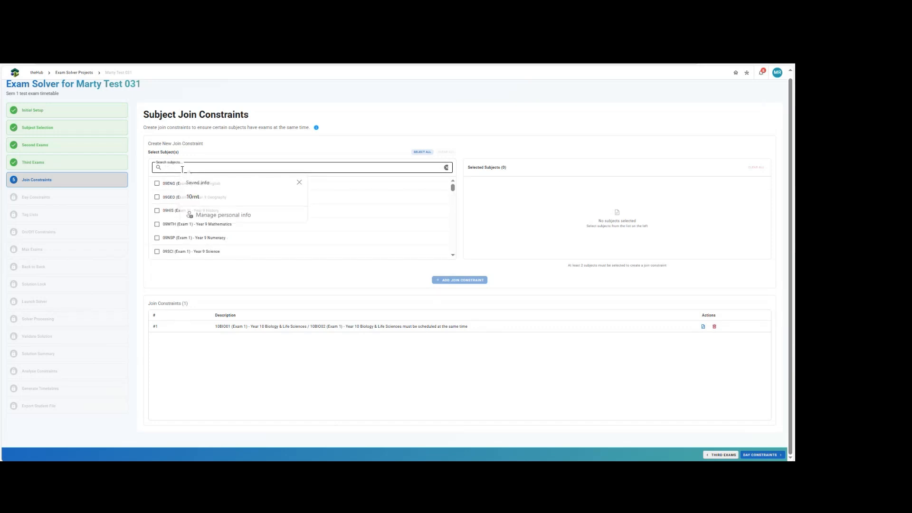
type("9h")
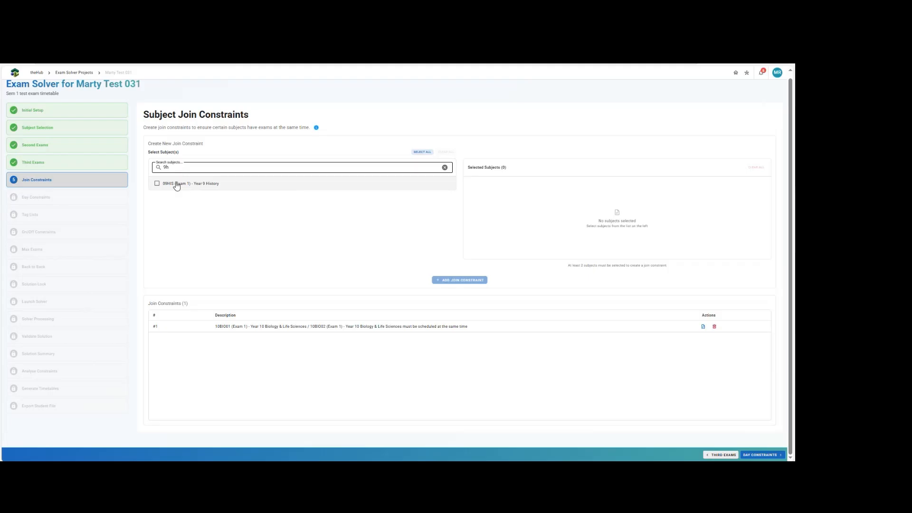
left_click(175, 184)
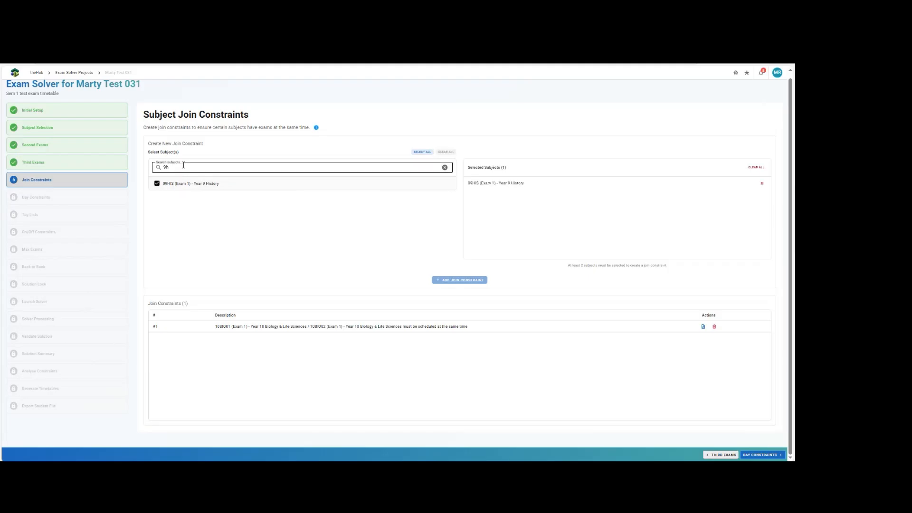
Find Year 9 Geography with "9g", join it with Year 9 History, and continue to the Day Constraints stage
key("BackSpace")
type("g")
left_click(181, 184)
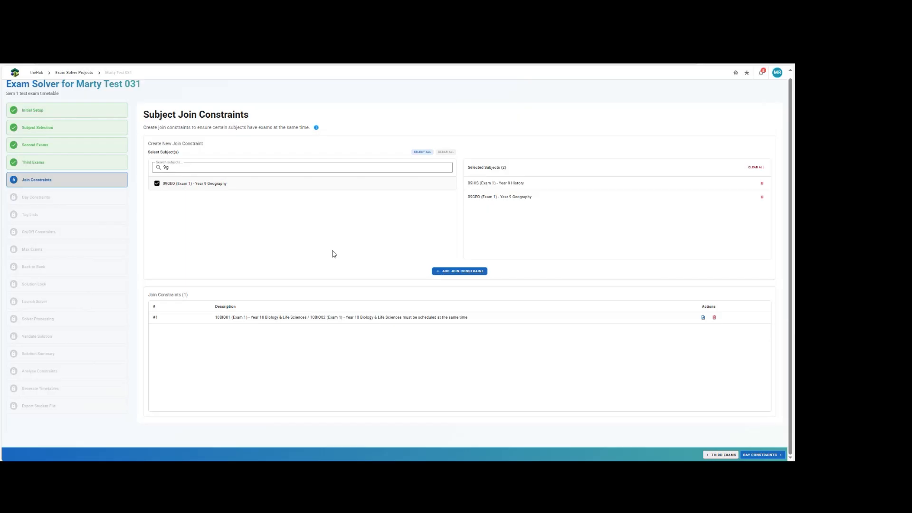
left_click(452, 274)
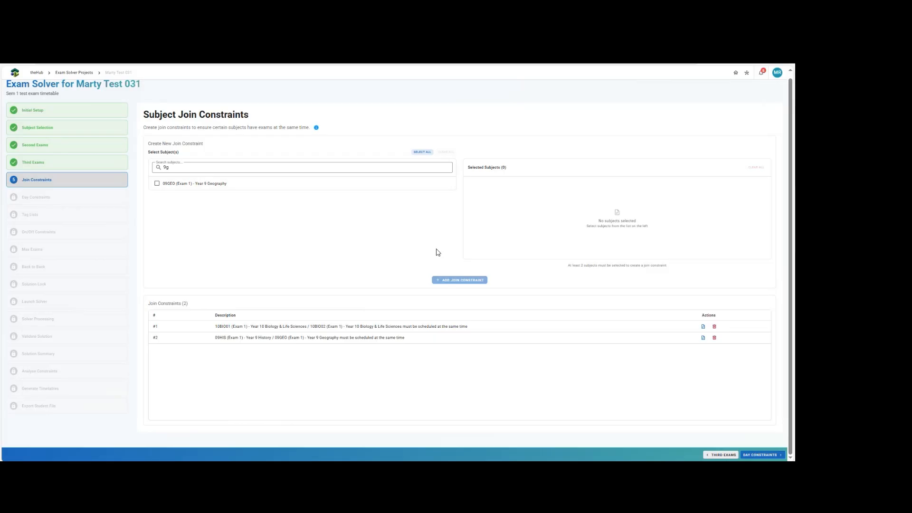
left_click(755, 455)
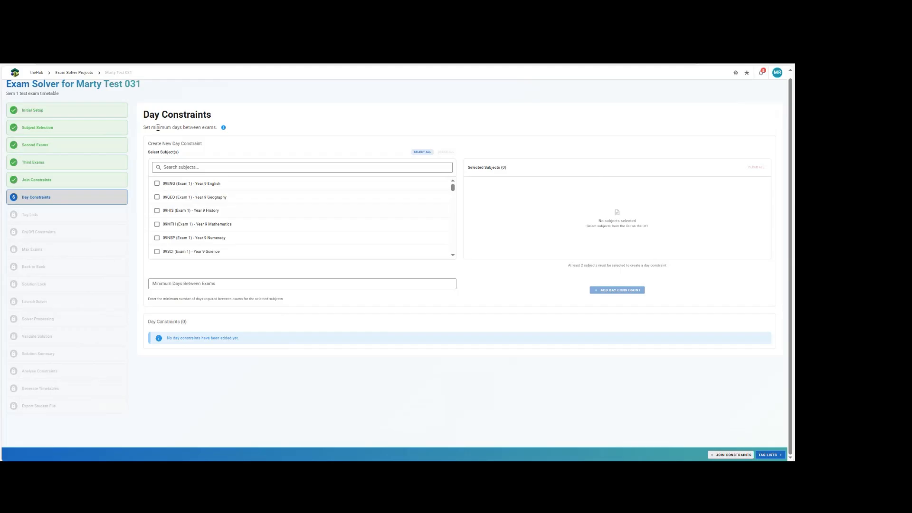
Find subjects matching "spe" and select Exams 1, 2 and 3 of MA091 Year 11 Specialist Mathematics
left_click_drag(152, 127, 205, 130)
left_click(223, 138)
left_click(202, 166)
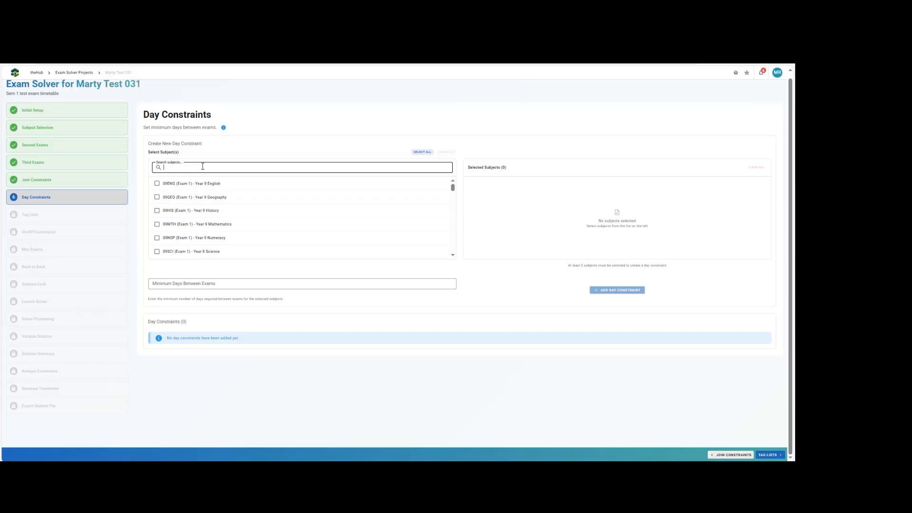
type("spe")
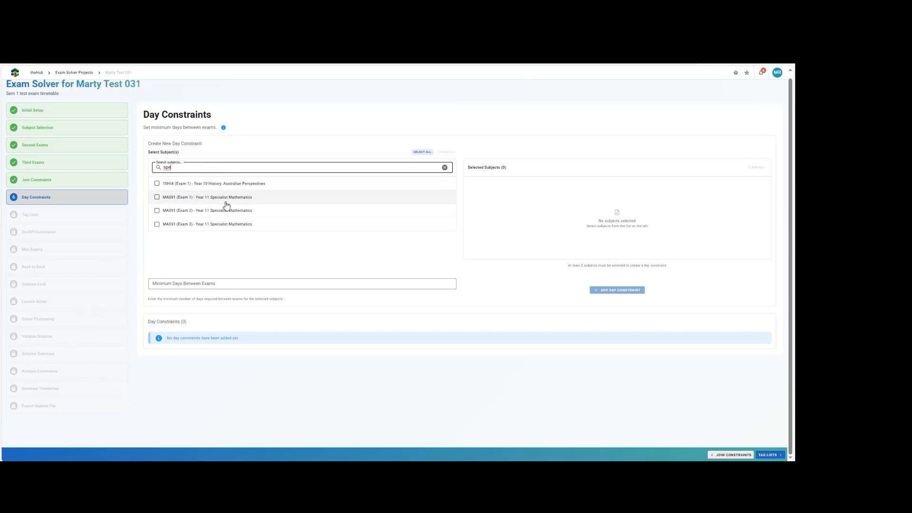
left_click(228, 199)
left_click(224, 211)
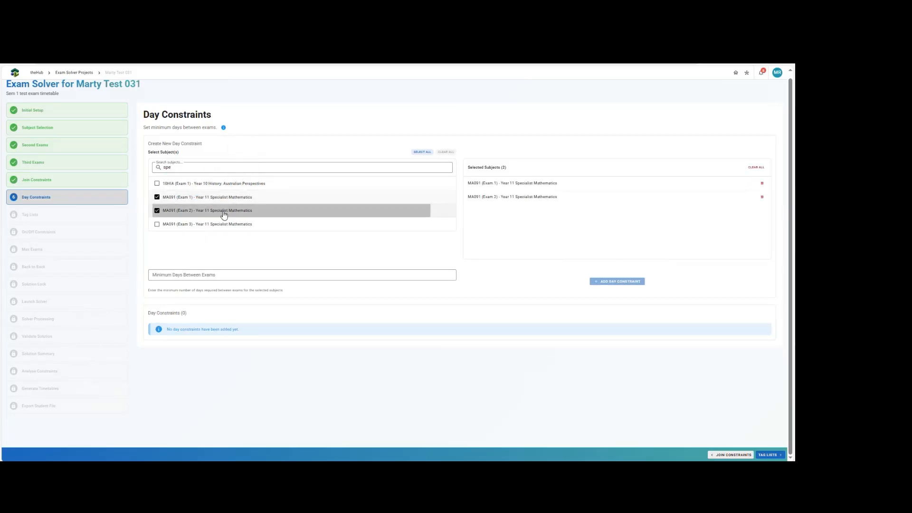
left_click(221, 229)
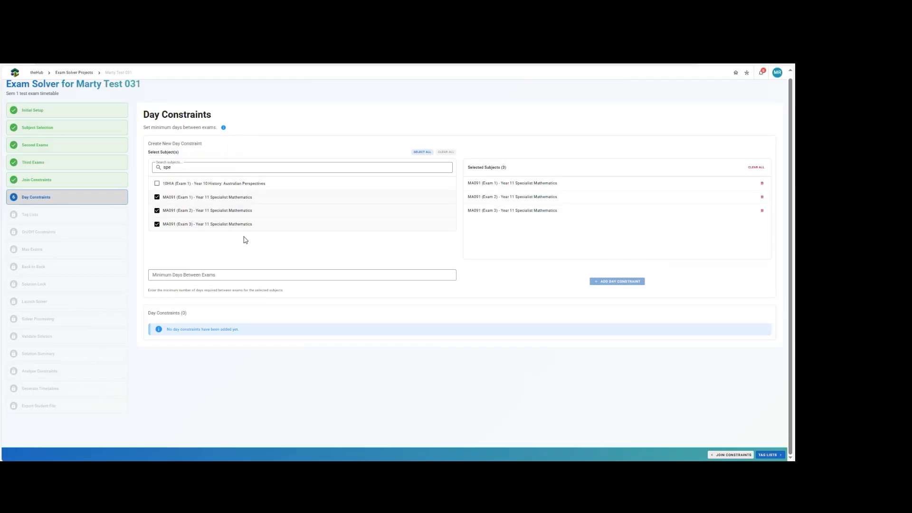
Set the minimum days between the Specialist Mathematics exams to 0 and add the day constraint
left_click(184, 275)
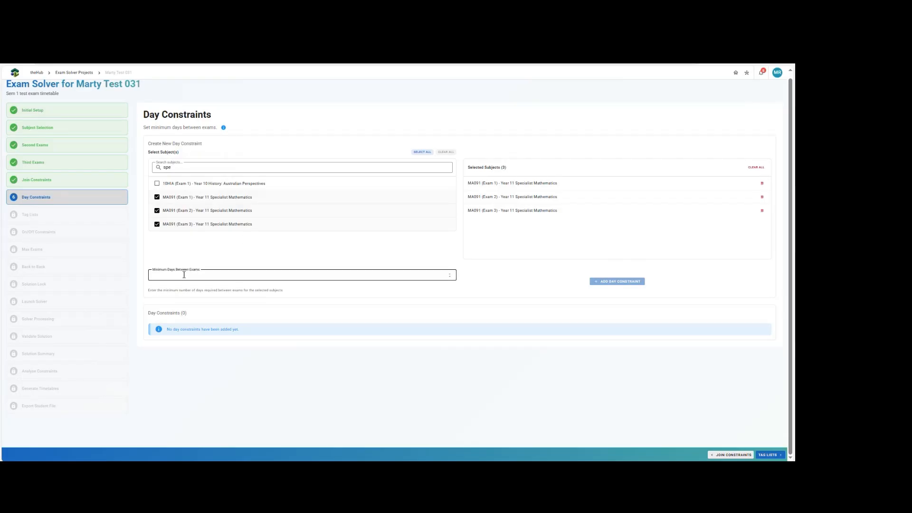
type("0")
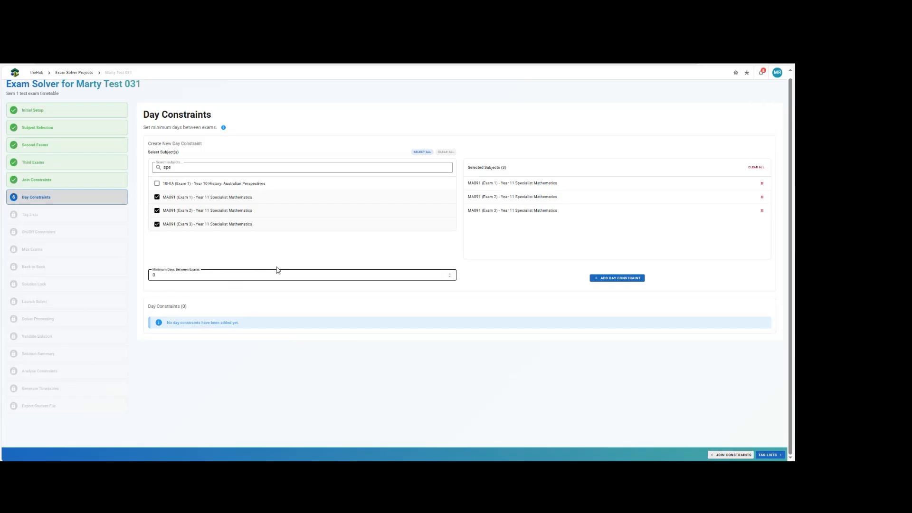
left_click(611, 279)
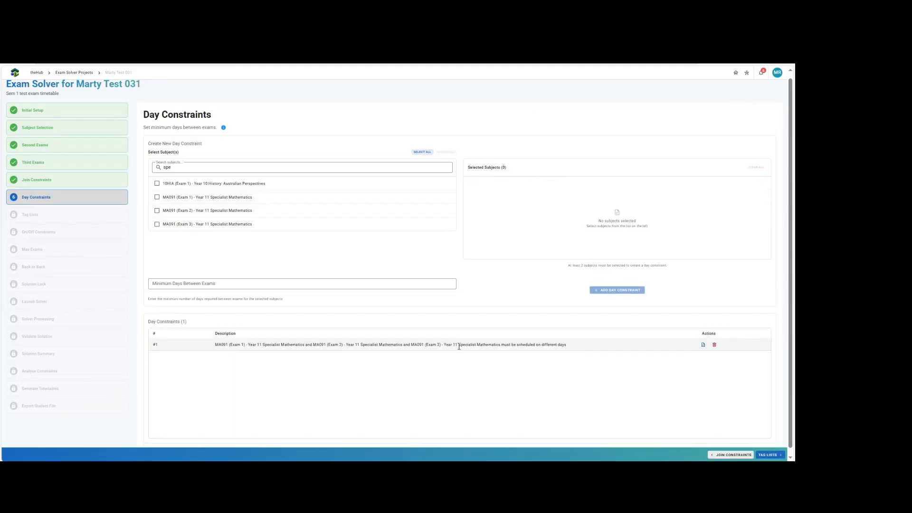
left_click_drag(505, 343, 573, 347)
left_click(574, 349)
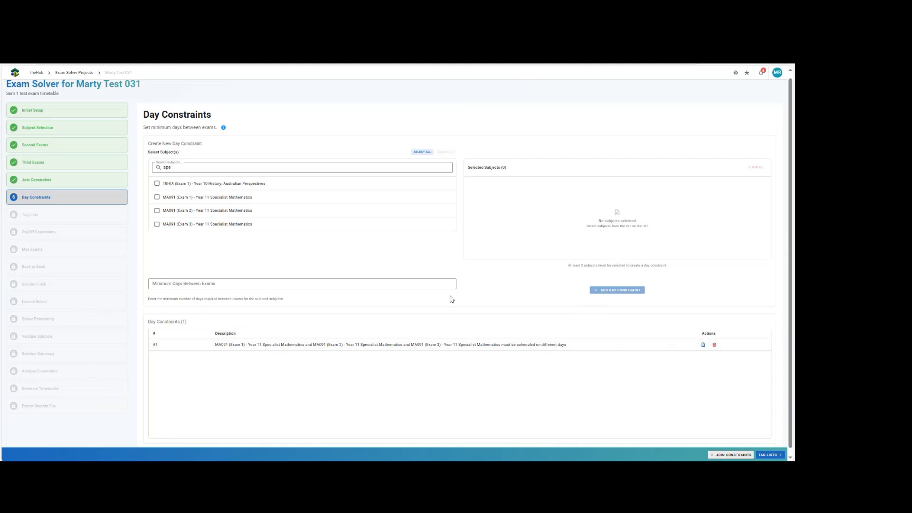
Change the subject search to "meth" and select Exams 1 and 2 of MA111 Year 11 Mathematical Methods
left_click(186, 167)
left_click_drag(187, 167, 140, 165)
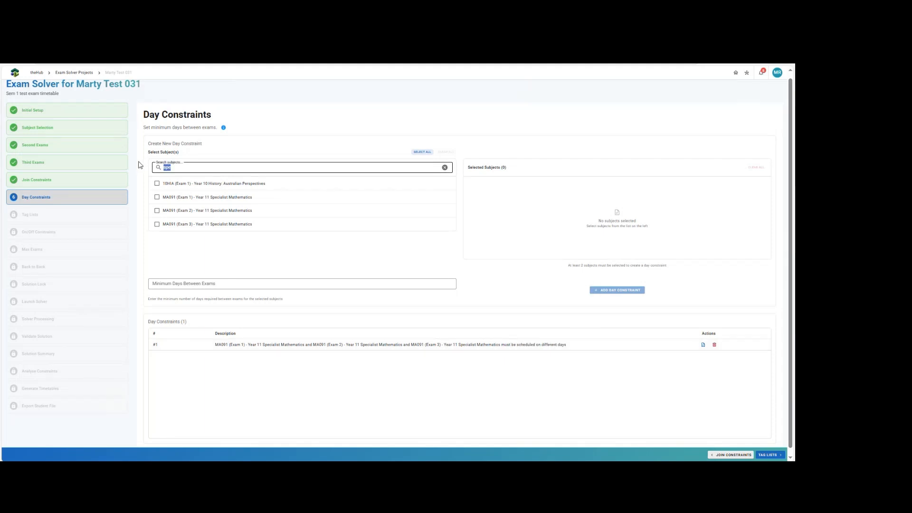
type("meth")
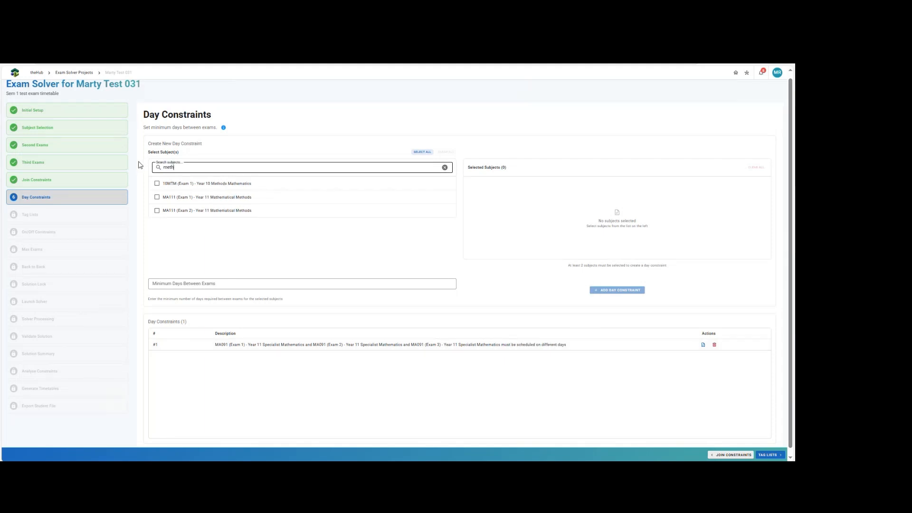
left_click(220, 197)
left_click(218, 215)
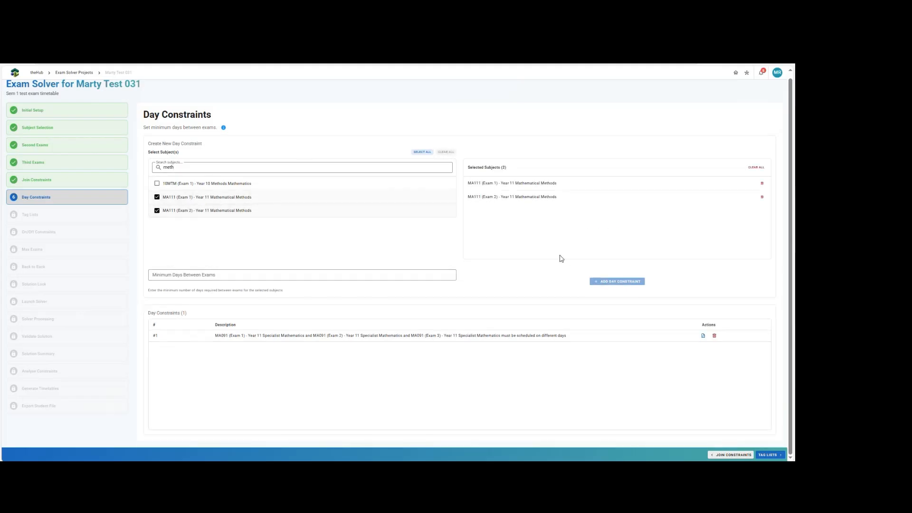
Add a day constraint of minimum 1 day between the Mathematical Methods exams and continue to the Tag Lists stage
left_click(248, 274)
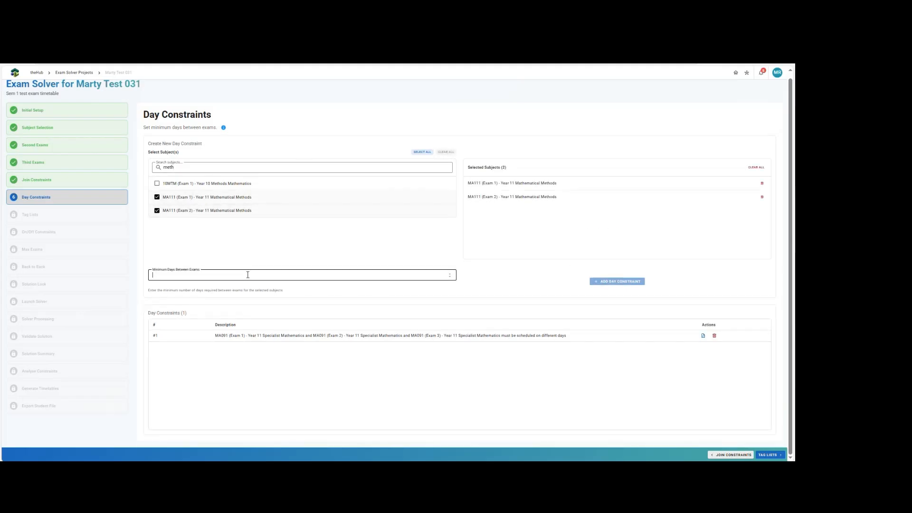
type("1")
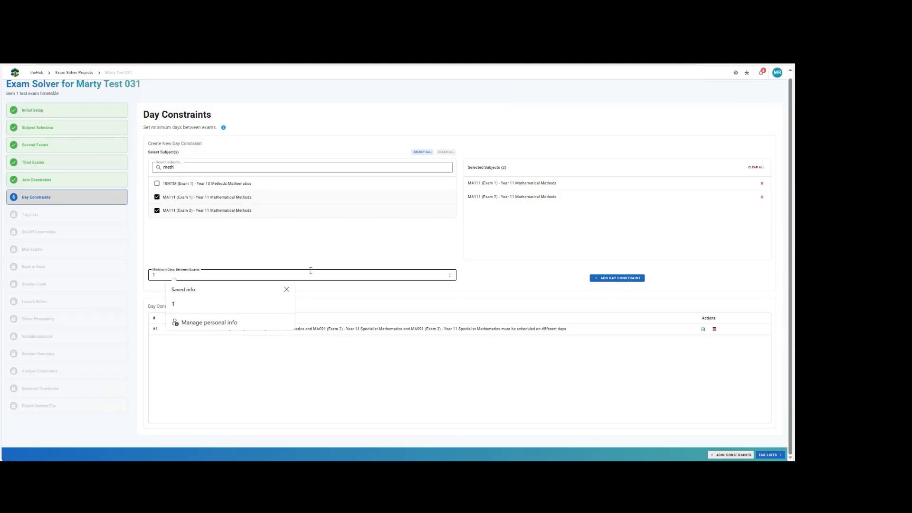
left_click(509, 248)
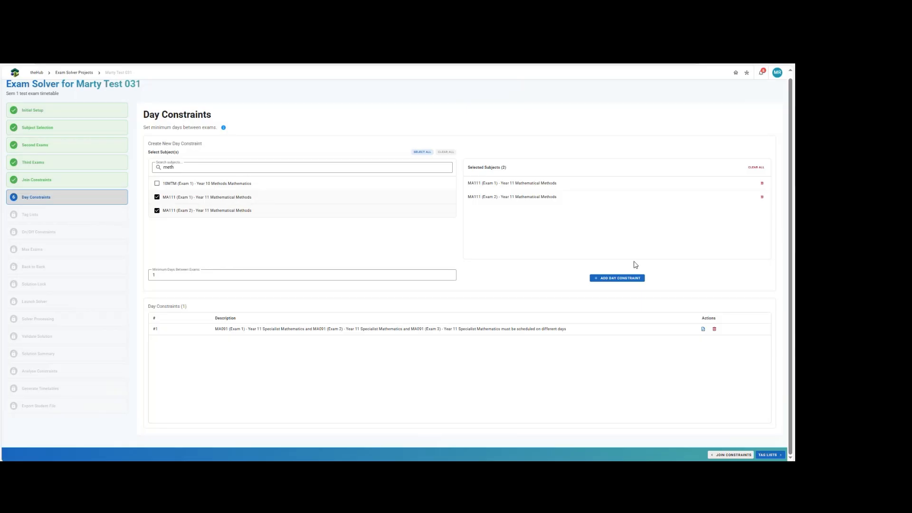
left_click(605, 279)
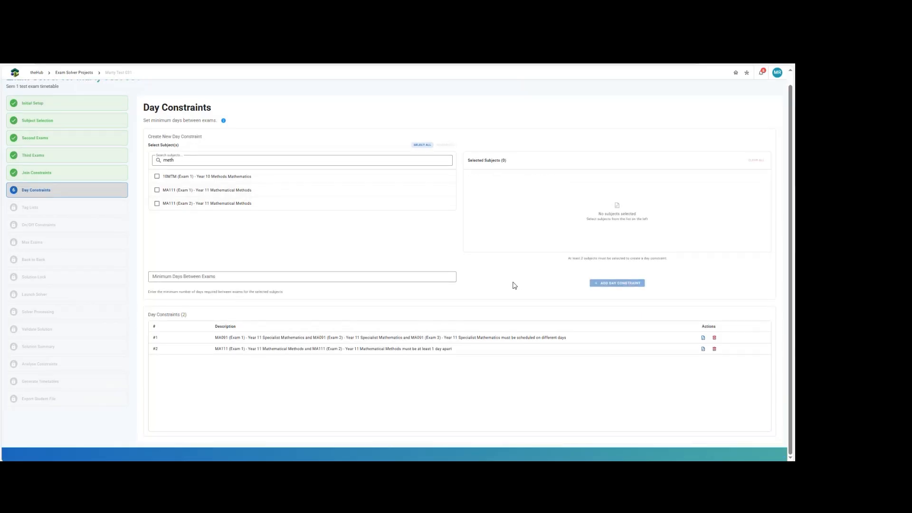
left_click(762, 457)
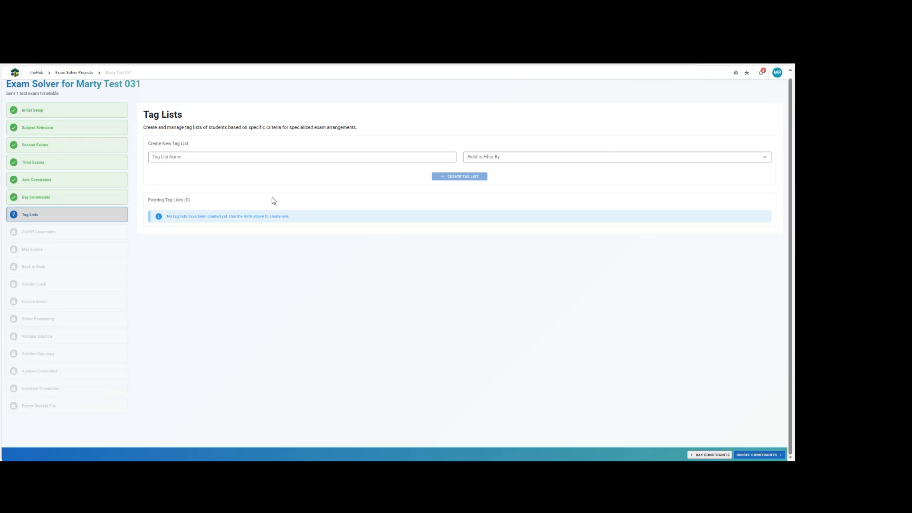
Name the new tag list "Year 12 Bio" and filter it by the StudentLessons field
left_click(170, 158)
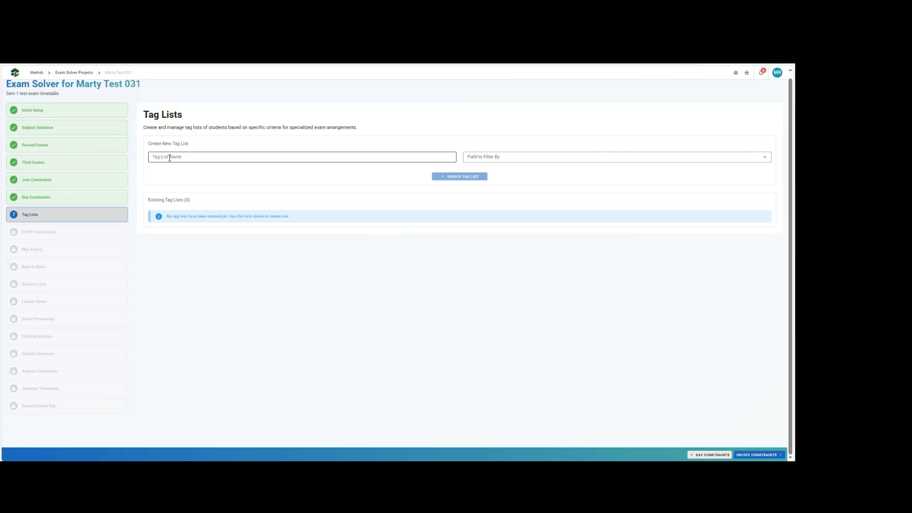
left_click(169, 157)
type("ear 12 Bio")
left_click(495, 159)
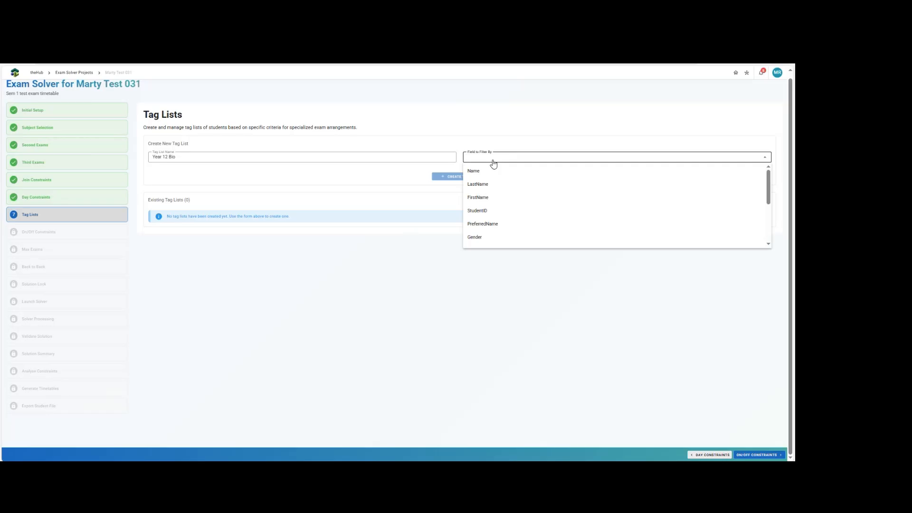
scroll(501, 184, "down", 4)
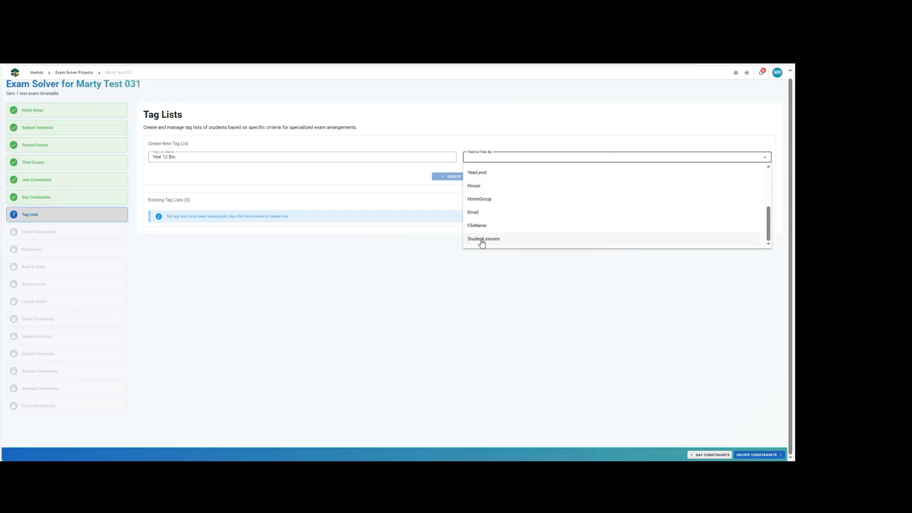
left_click(482, 242)
Find filter values matching "bi0", select BI03301 and BI03302, and create the tag list
left_click(184, 188)
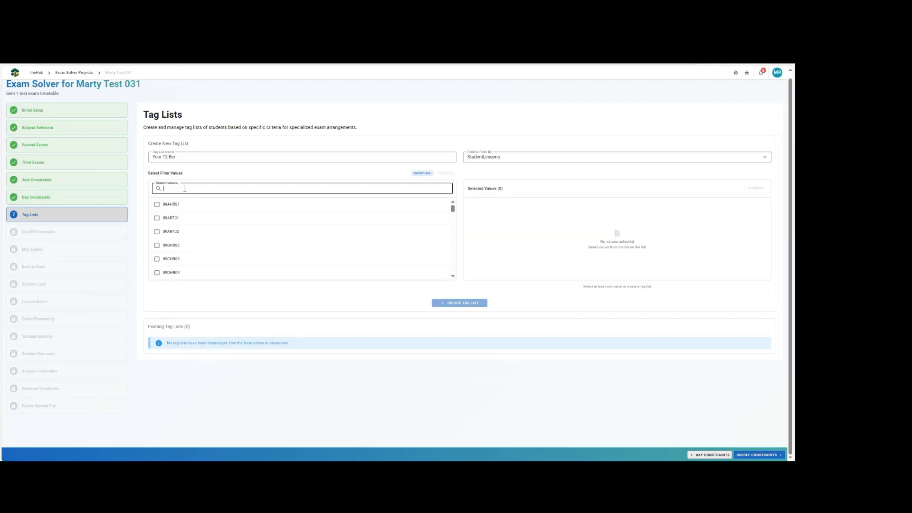
type("bi0")
left_click(171, 246)
left_click(169, 259)
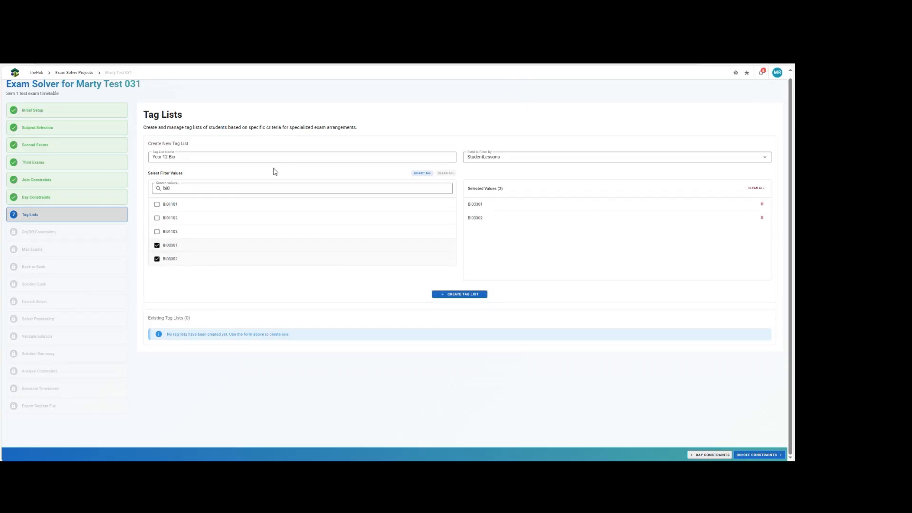
left_click(456, 295)
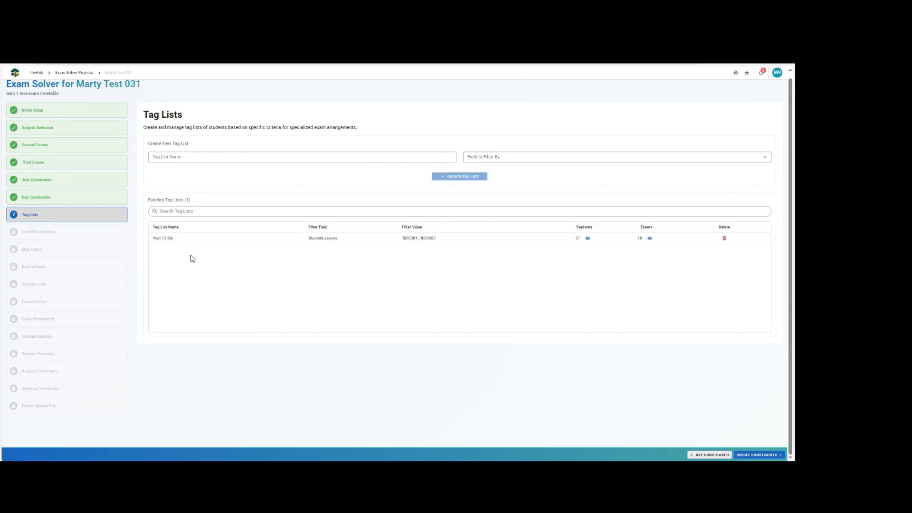
Examine which students and which exams the Year 12 Bio tag list covers
left_click(587, 239)
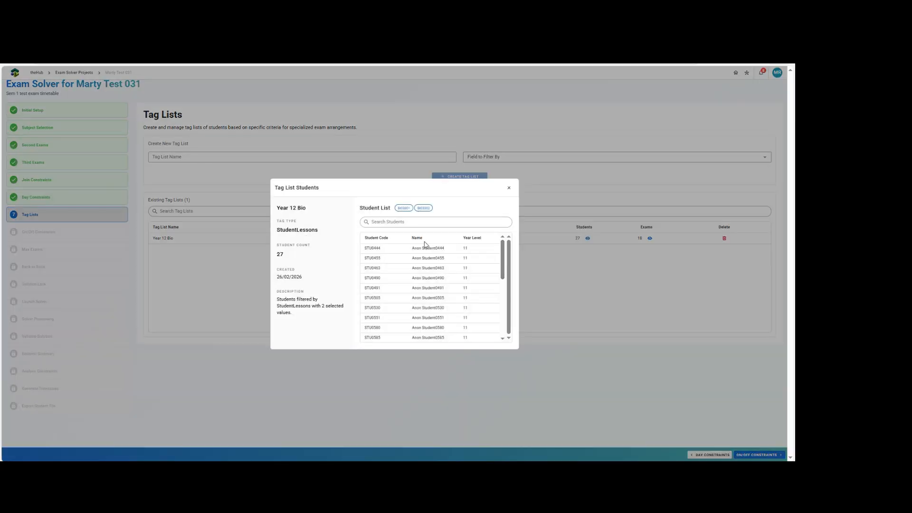
scroll(424, 240, "down", 6)
scroll(421, 278, "up", 6)
scroll(464, 264, "down", 6)
scroll(477, 294, "up", 6)
left_click(509, 188)
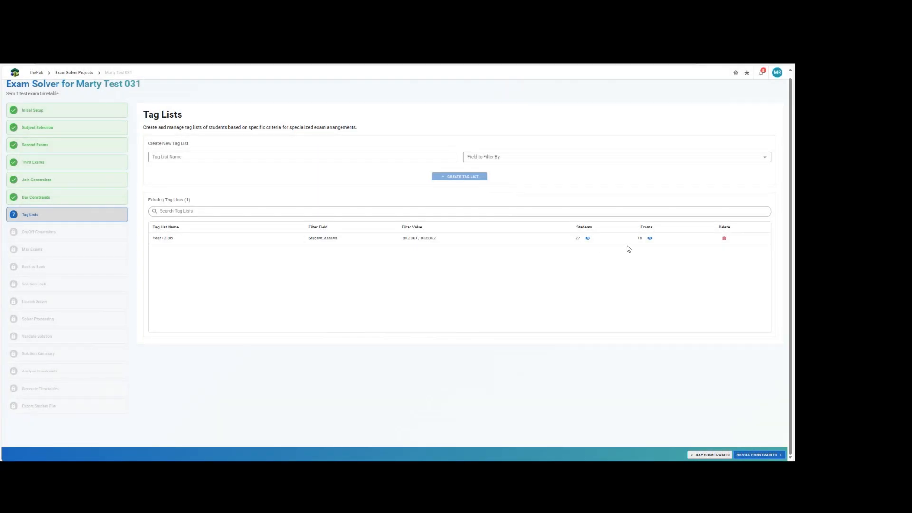
left_click(650, 238)
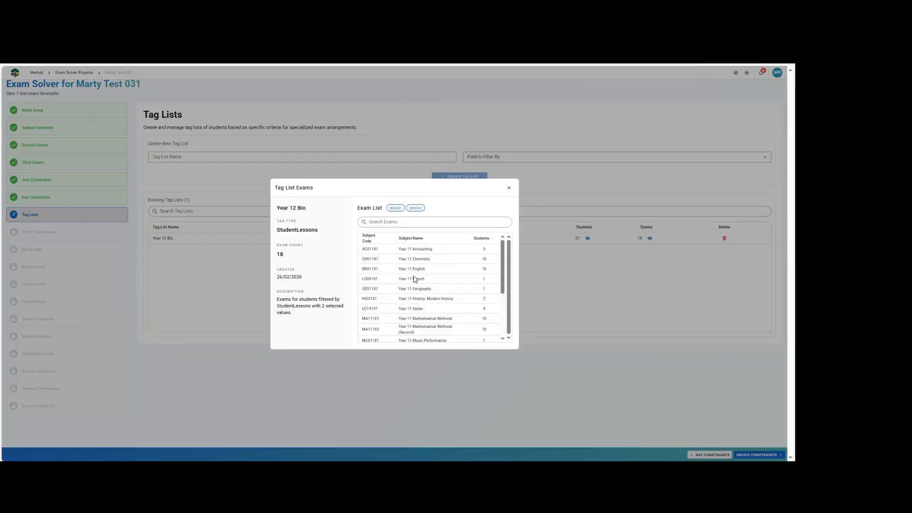
scroll(415, 280, "down", 3)
scroll(420, 281, "up", 3)
left_click(509, 187)
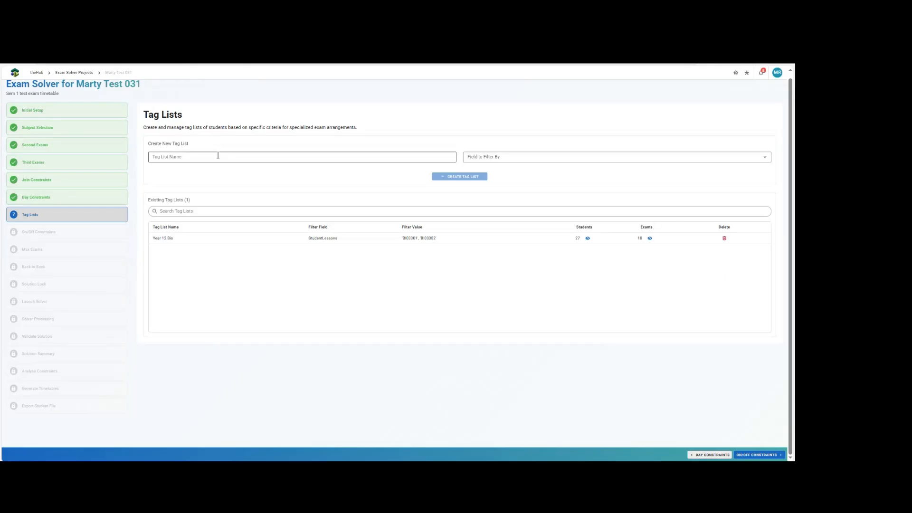
Continue to On/Off Constraints and add a Must Have Exam (ON) constraint for Year 11 English (EN011) in Day 1, Session 1
left_click(752, 455)
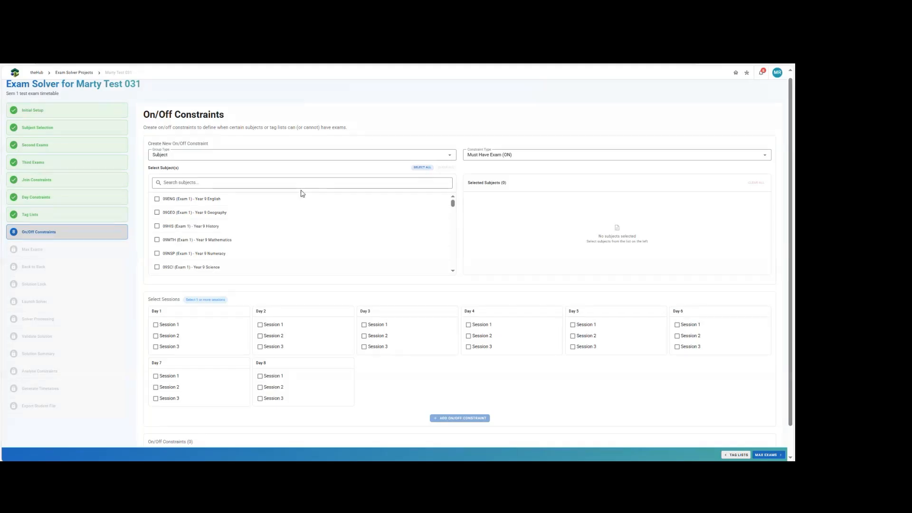
left_click(196, 185)
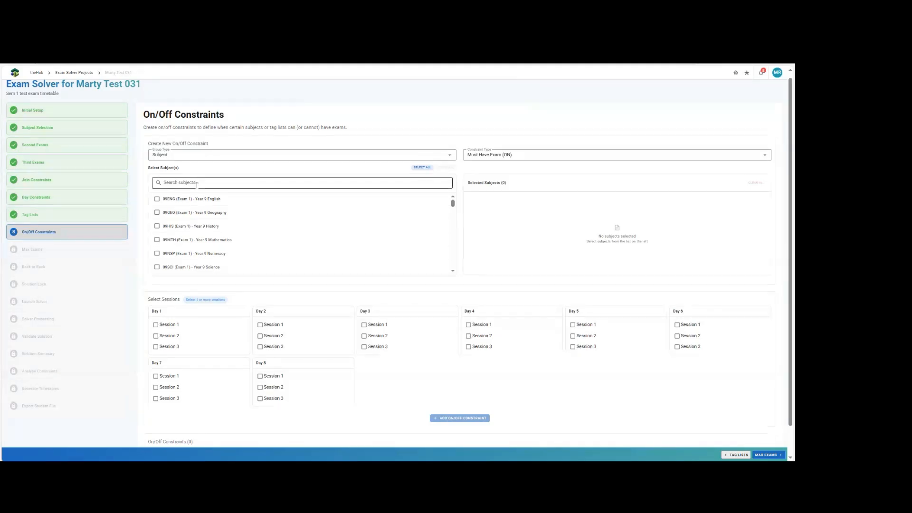
left_click(197, 185)
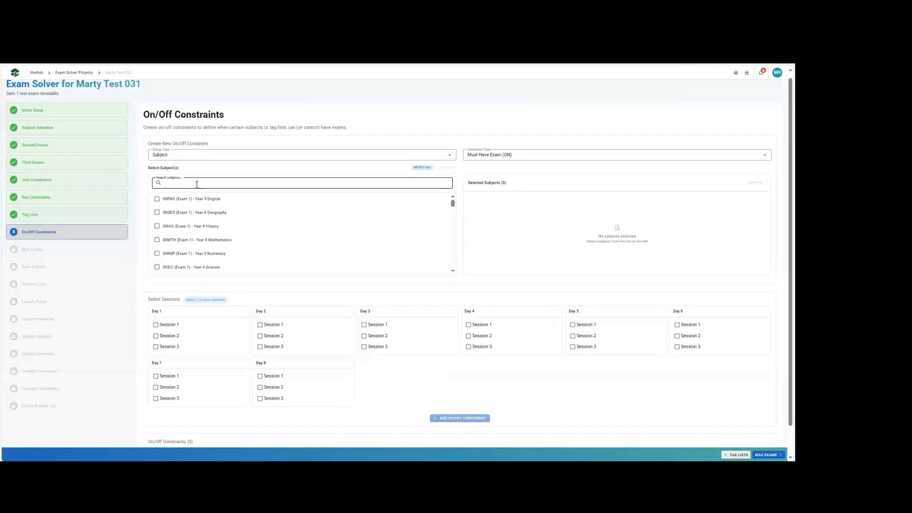
type("en")
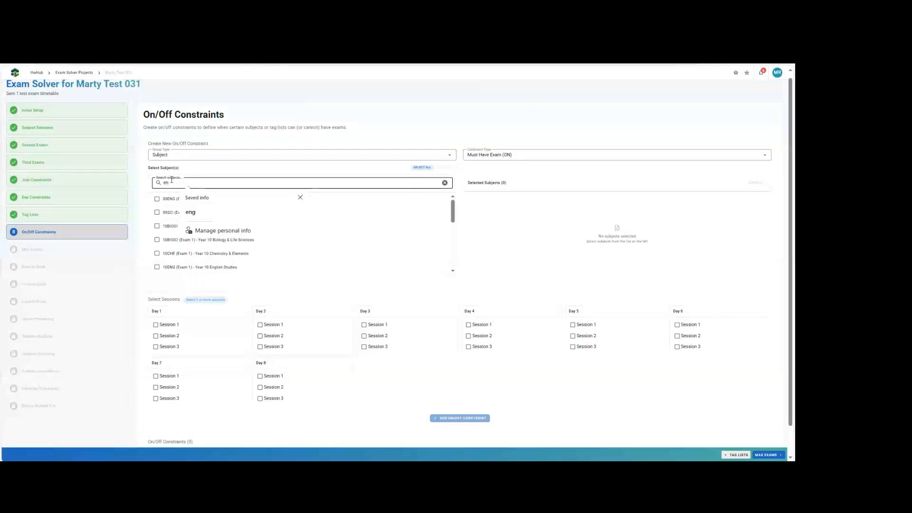
type("gli")
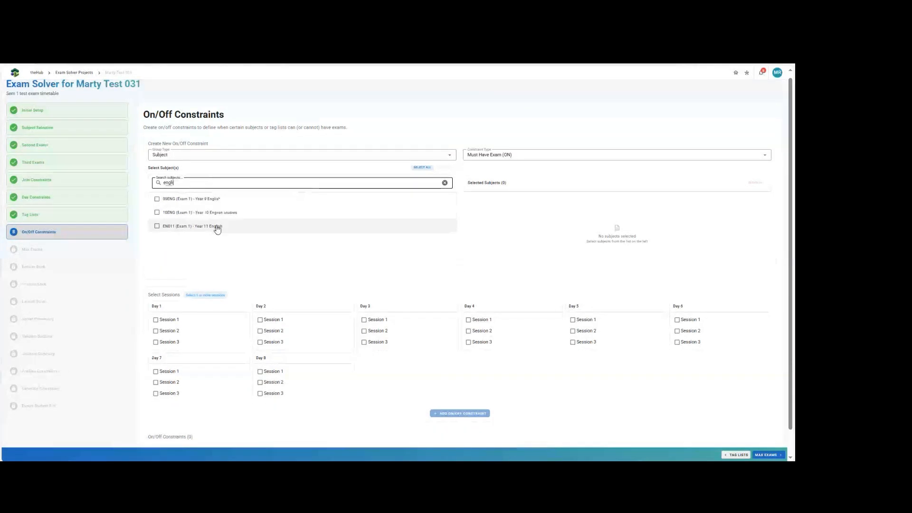
left_click(217, 228)
left_click(165, 320)
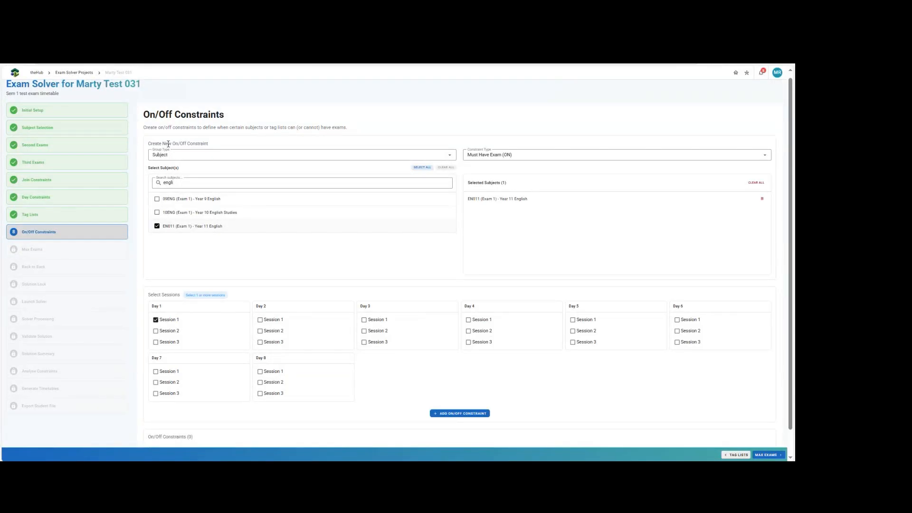
left_click(451, 414)
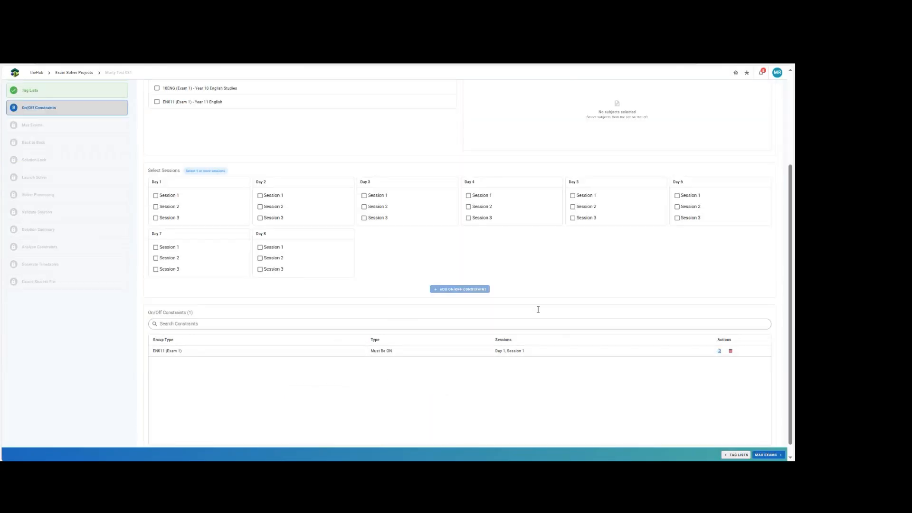
Clear the subject search and set up a new constraint with group type Year Level and constraint type Cannot Have Exam (OFF)
scroll(547, 271, "up", 3)
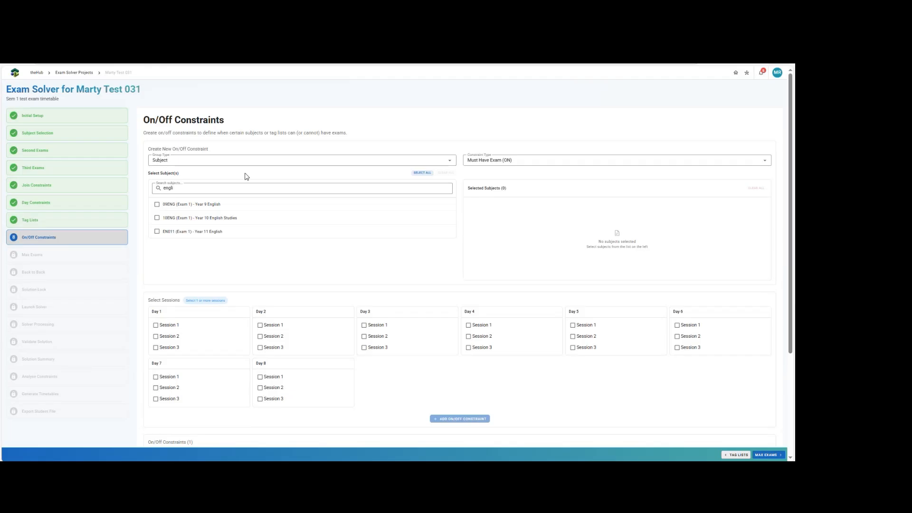
left_click_drag(246, 186, 138, 191)
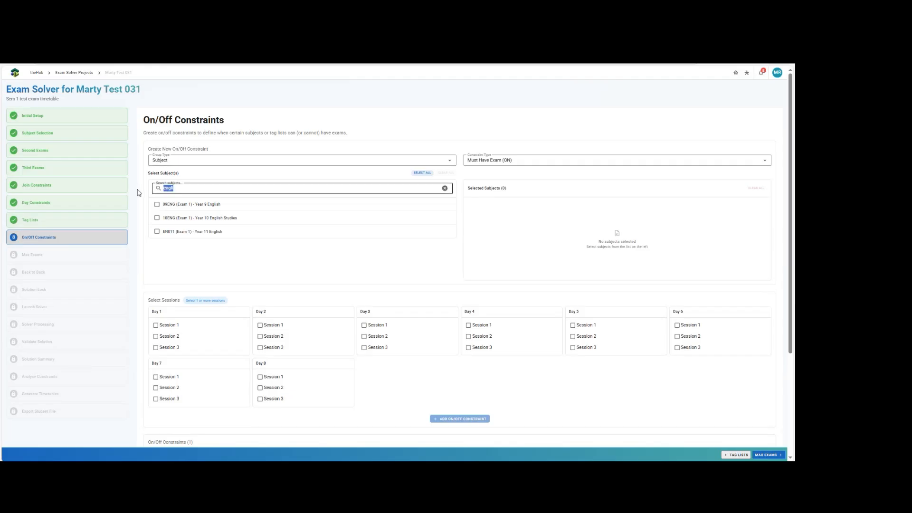
key("BackSpace")
left_click(162, 162)
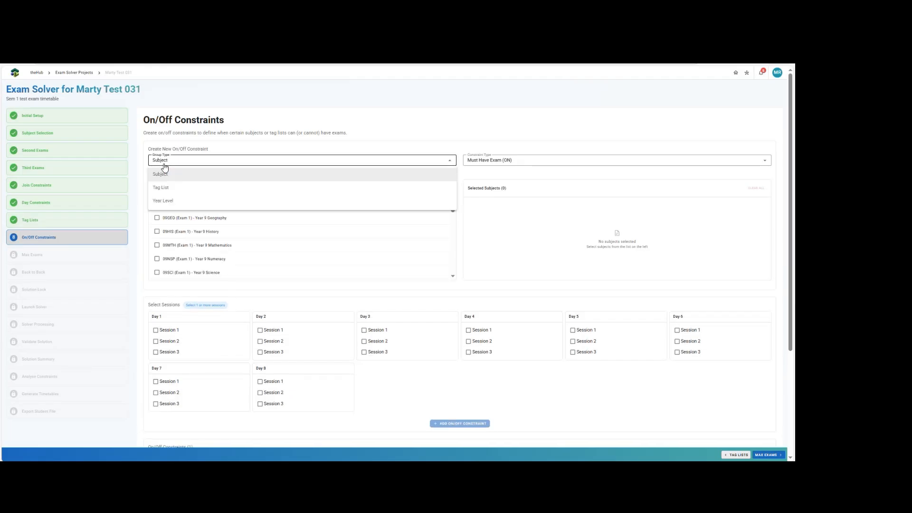
left_click(163, 202)
left_click(494, 161)
left_click(496, 189)
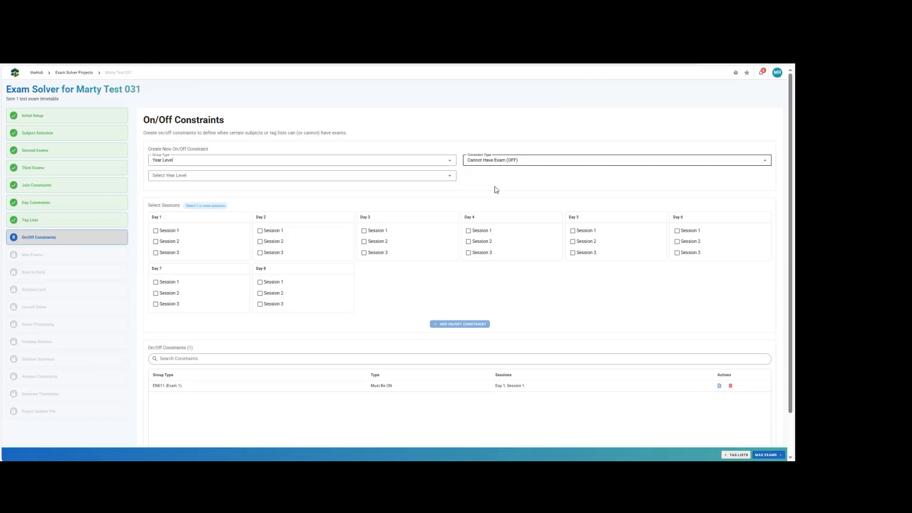
Select Sessions 2 and 3 of Day 1 and the Year 11 level, and add the on/off constraint
left_click(168, 242)
left_click(166, 253)
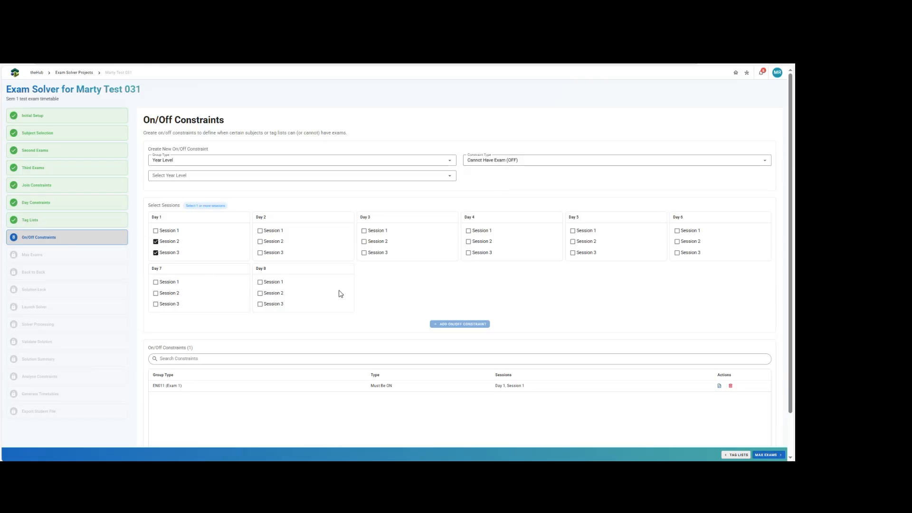
left_click(180, 175)
left_click(174, 203)
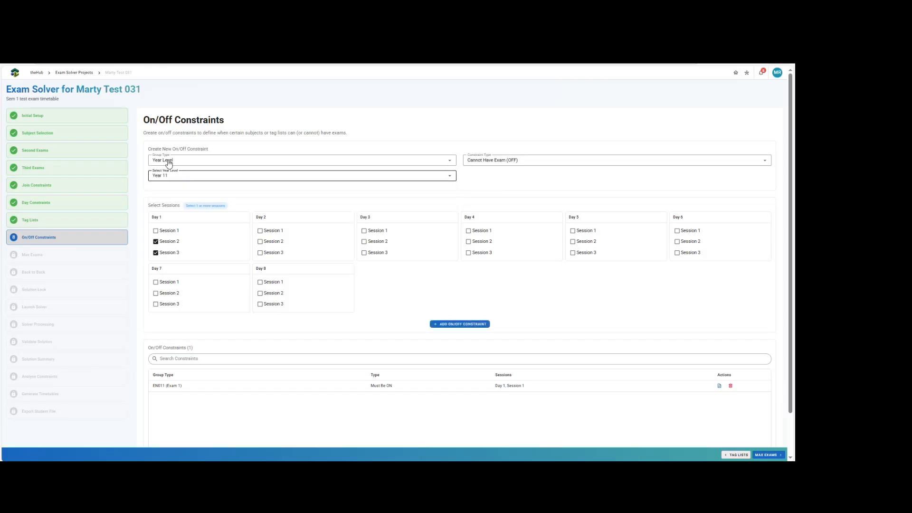
left_click(461, 325)
scroll(500, 350, "down", 1)
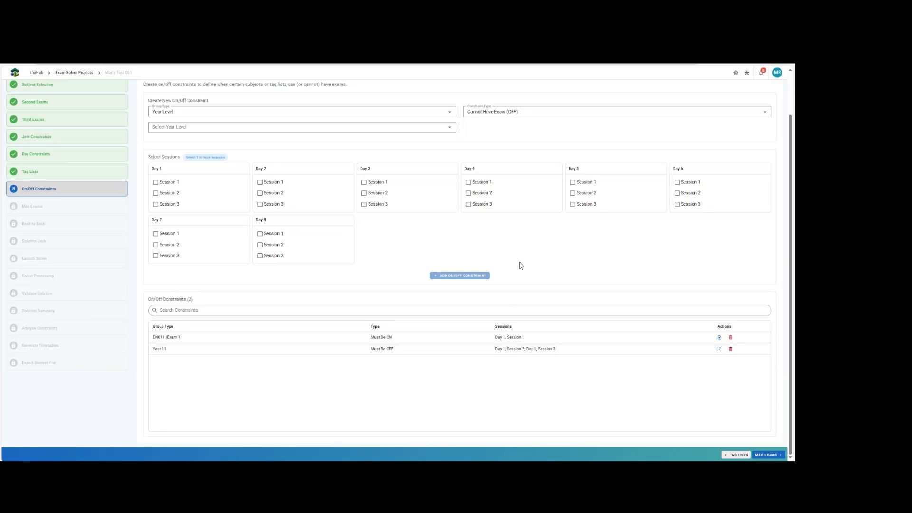
Add a Cannot Have Exam (OFF) constraint for the Year 12 Bio tag list covering Day 5, Sessions 1, 2 and 3
scroll(522, 266, "up", 1)
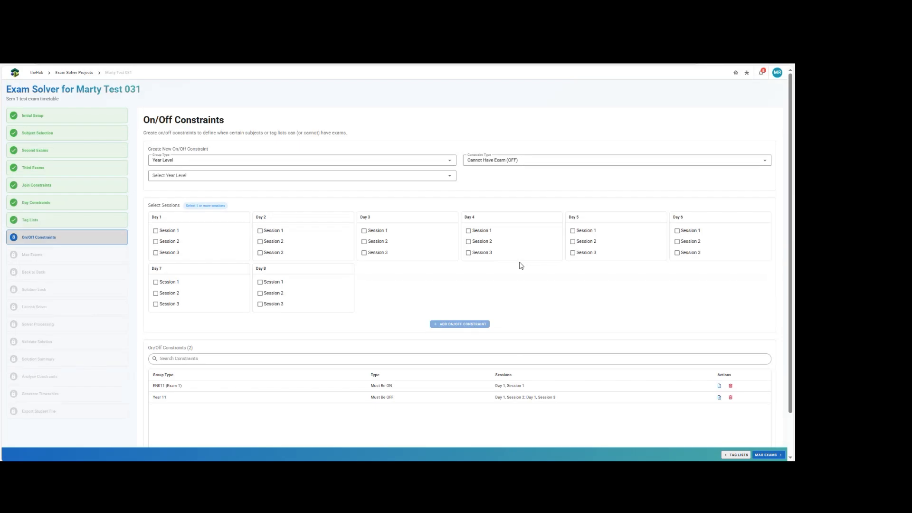
left_click(199, 163)
left_click(171, 187)
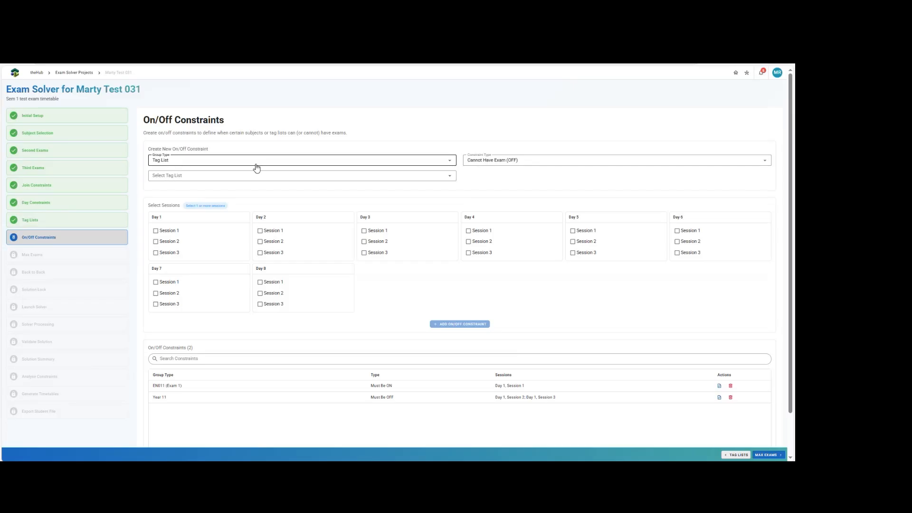
left_click(161, 176)
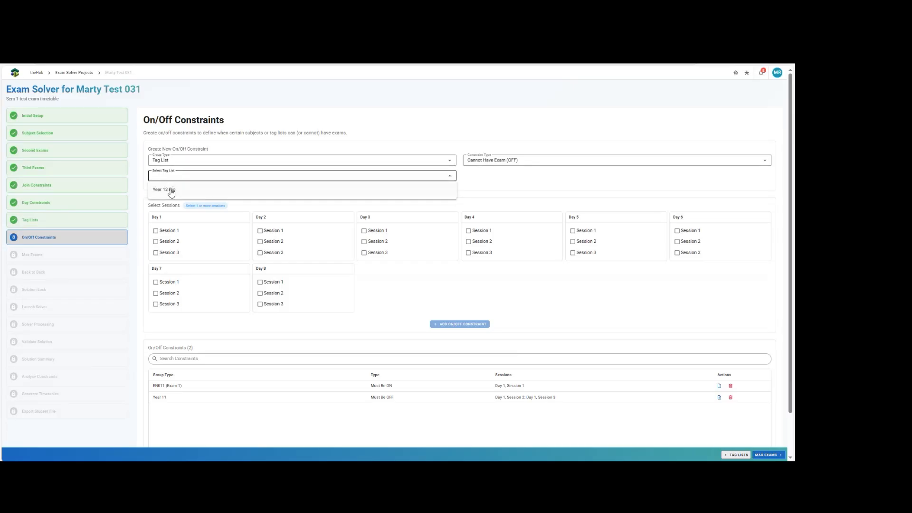
left_click(171, 190)
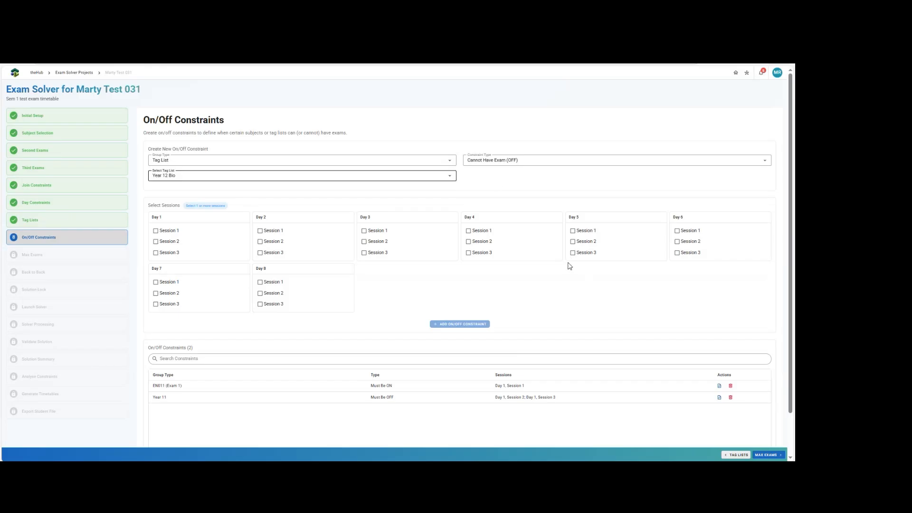
left_click(586, 231)
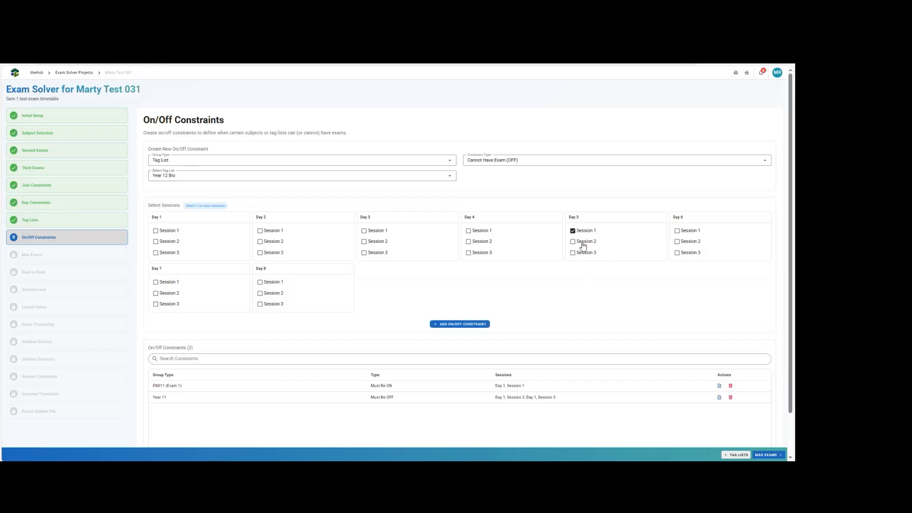
left_click(584, 244)
left_click(449, 328)
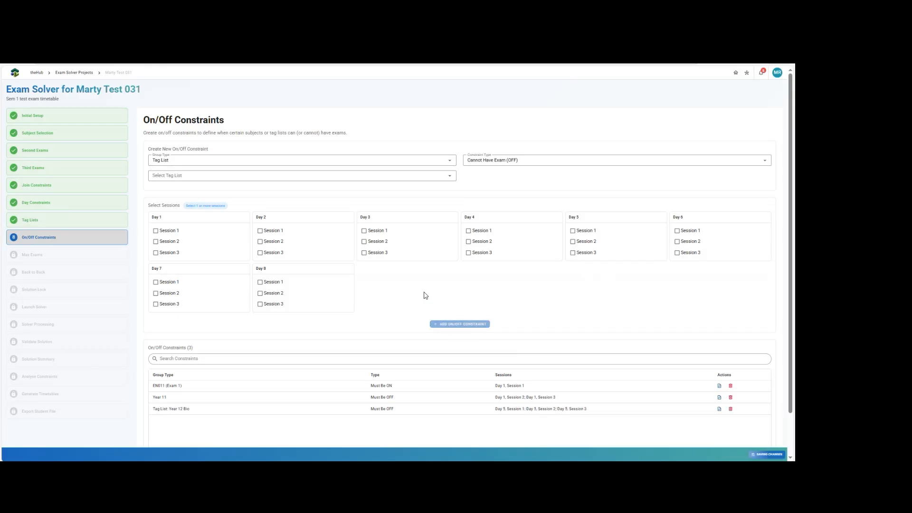
scroll(570, 333, "down", 1)
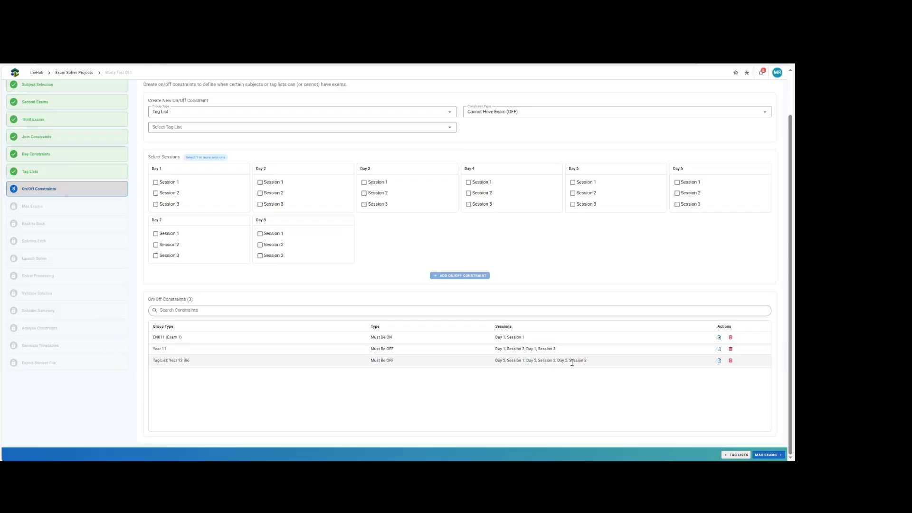
Set up another Cannot Have Exam (OFF) constraint by year level for Year 11
scroll(545, 300, "up", 1)
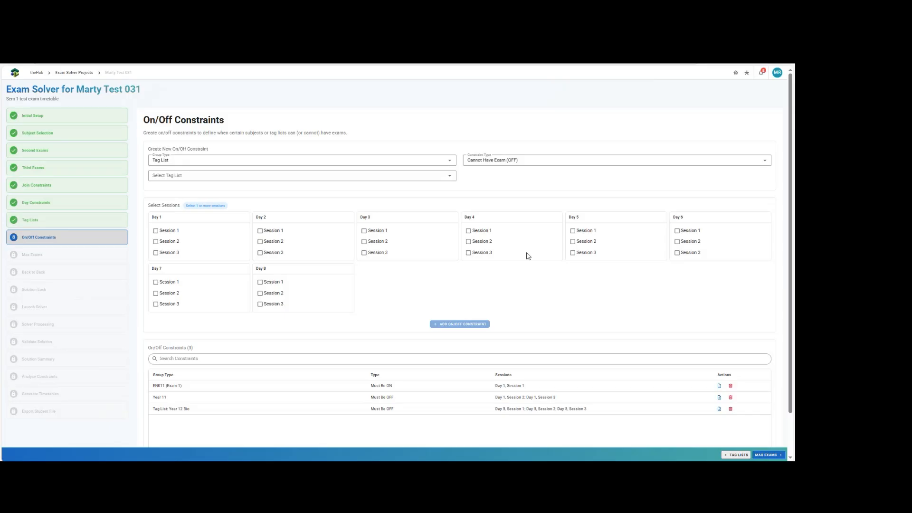
left_click(173, 161)
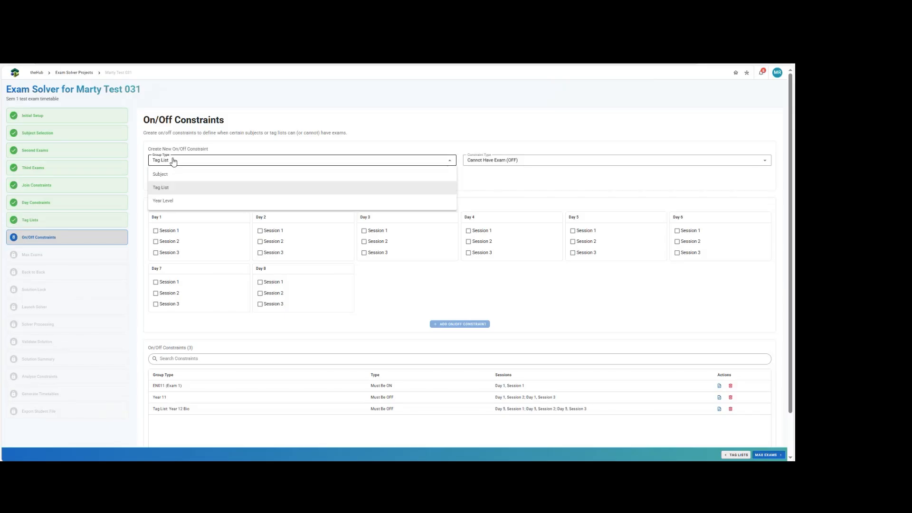
left_click(166, 200)
left_click(514, 164)
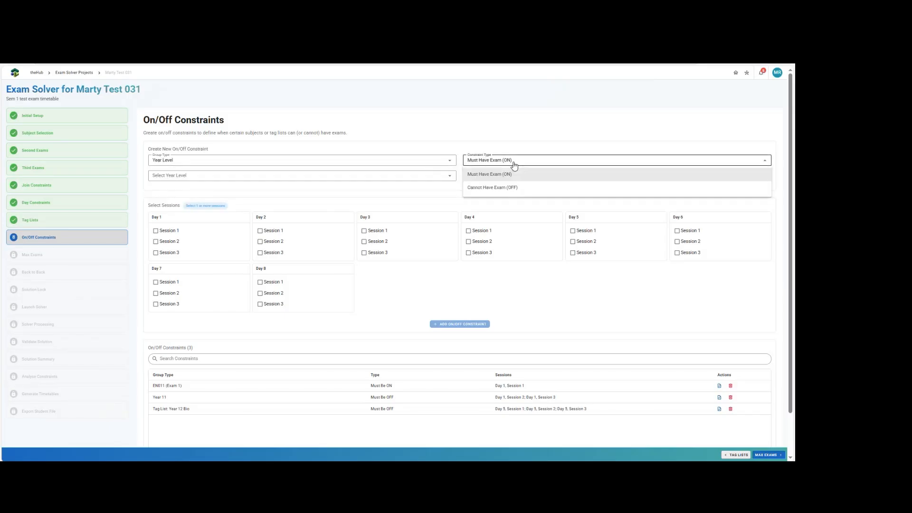
left_click(505, 188)
left_click(286, 176)
left_click(191, 204)
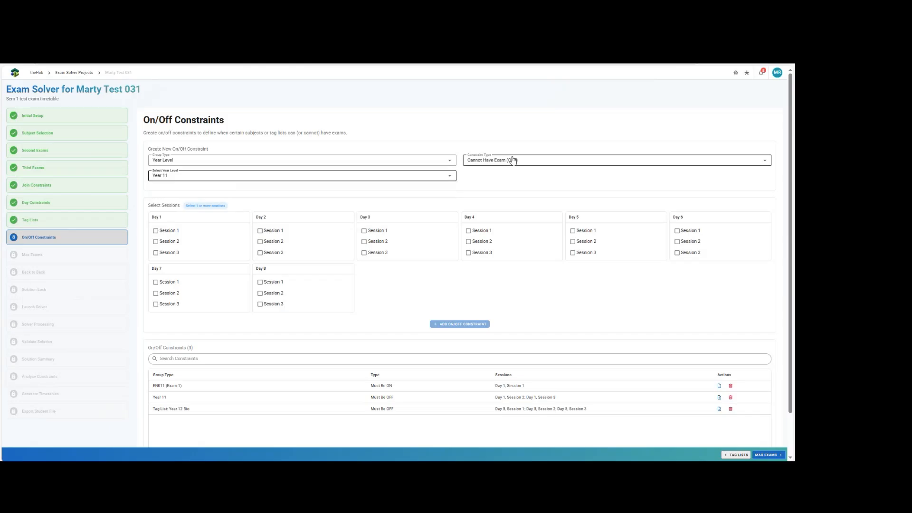
Select all three sessions of Days 7 and 8 and add the Year 11 off constraint
left_click(162, 284)
left_click(162, 294)
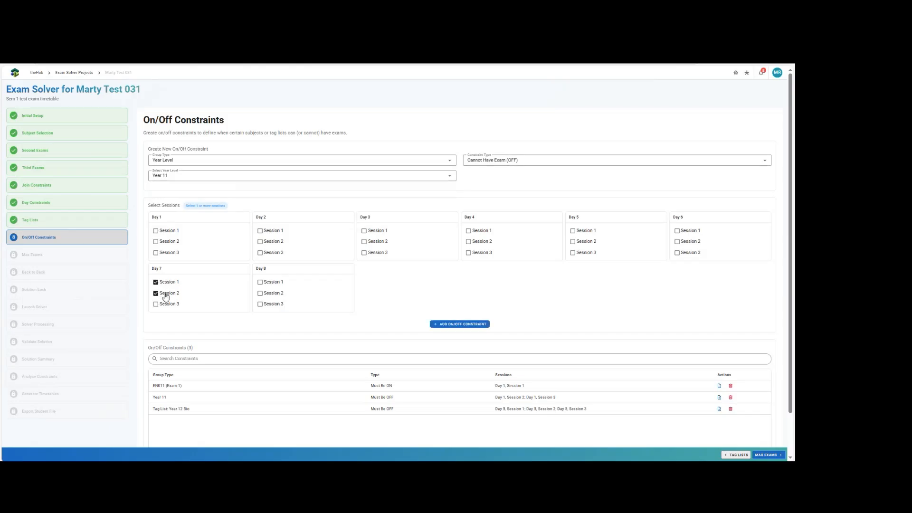
left_click(164, 304)
left_click(273, 304)
left_click(272, 293)
left_click(273, 283)
left_click(457, 324)
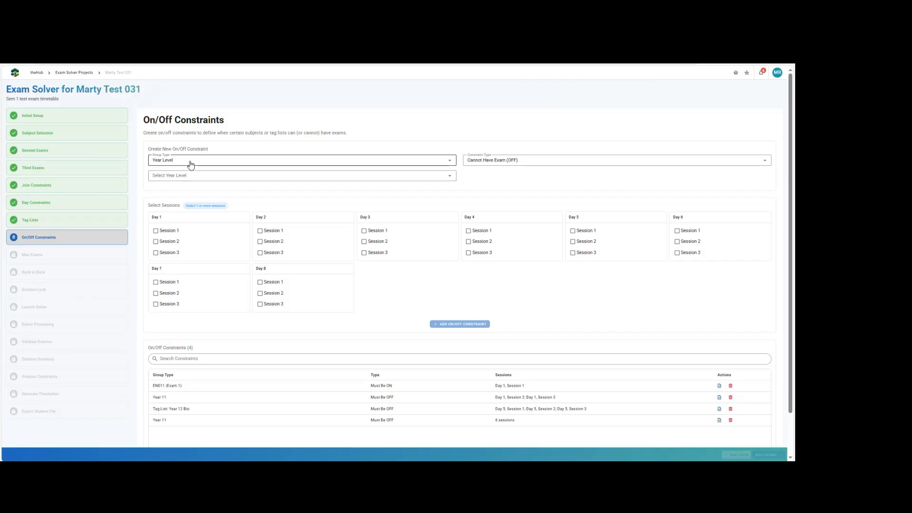
Add a Cannot Have Exam (OFF) constraint for Year 9 covering all three sessions of Days 1, 2 and 3
left_click(190, 176)
left_click(169, 217)
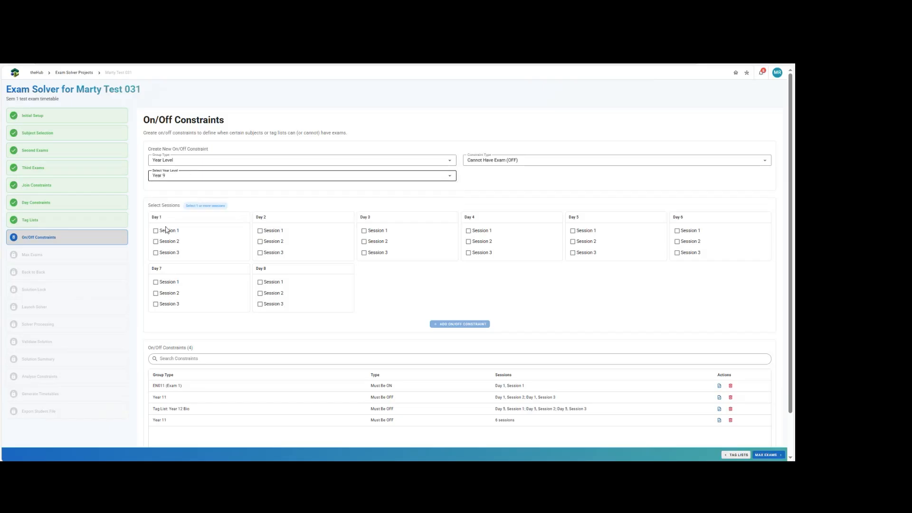
left_click(164, 230)
left_click(164, 241)
left_click(164, 252)
left_click(269, 243)
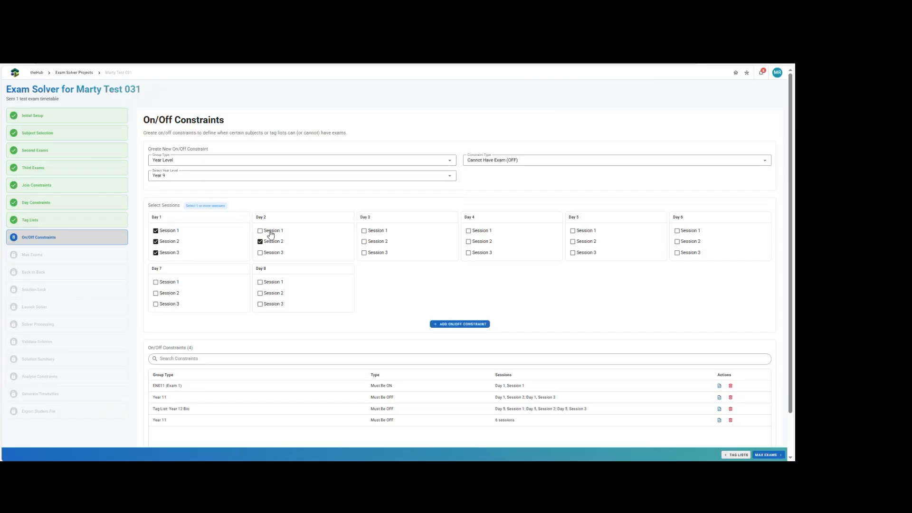
left_click(271, 232)
left_click(275, 254)
left_click(378, 254)
left_click(378, 243)
left_click(377, 231)
left_click(451, 325)
scroll(480, 328, "down", 1)
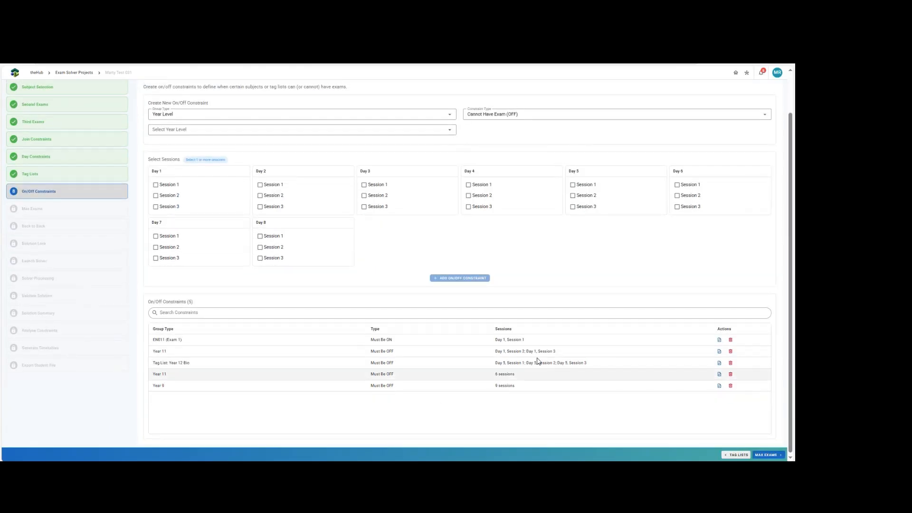
scroll(540, 346, "up", 1)
scroll(527, 321, "down", 1)
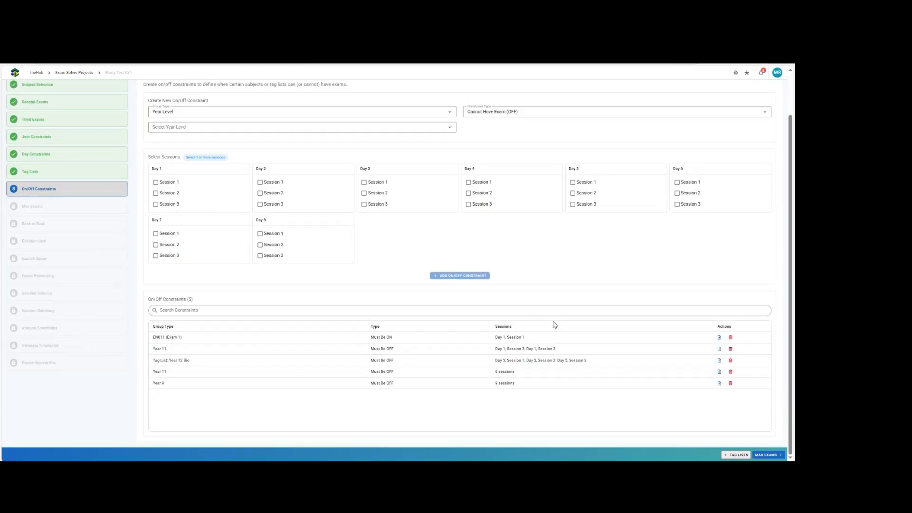
Proceed to the Max Exams stage and set the new constraint's limit to a maximum of 1 per day
left_click(768, 455)
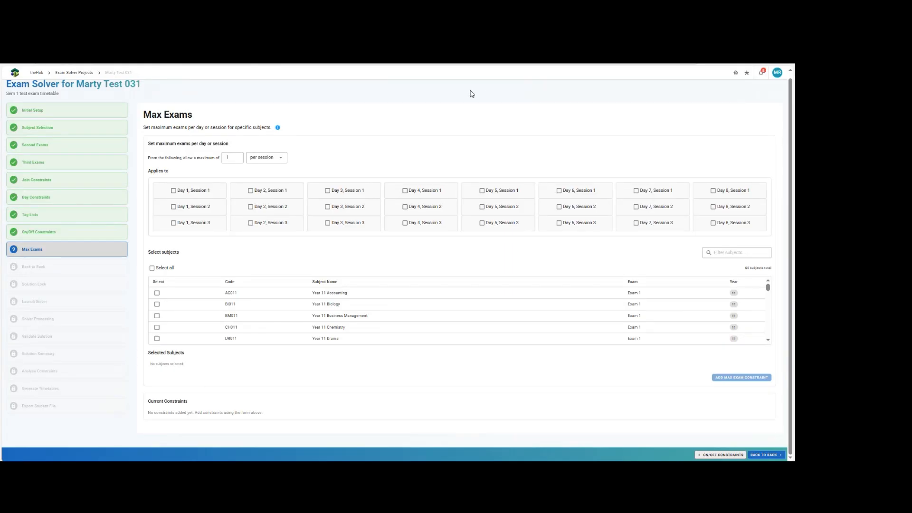
left_click(267, 158)
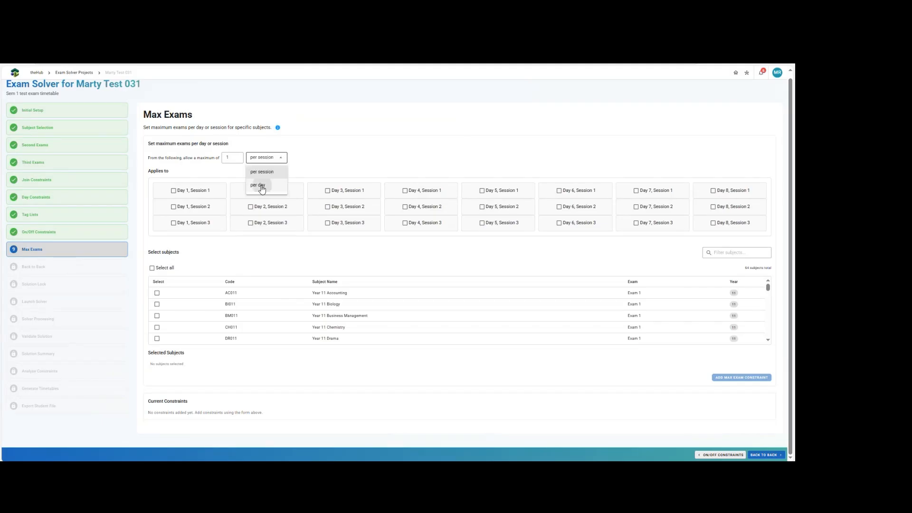
left_click(259, 186)
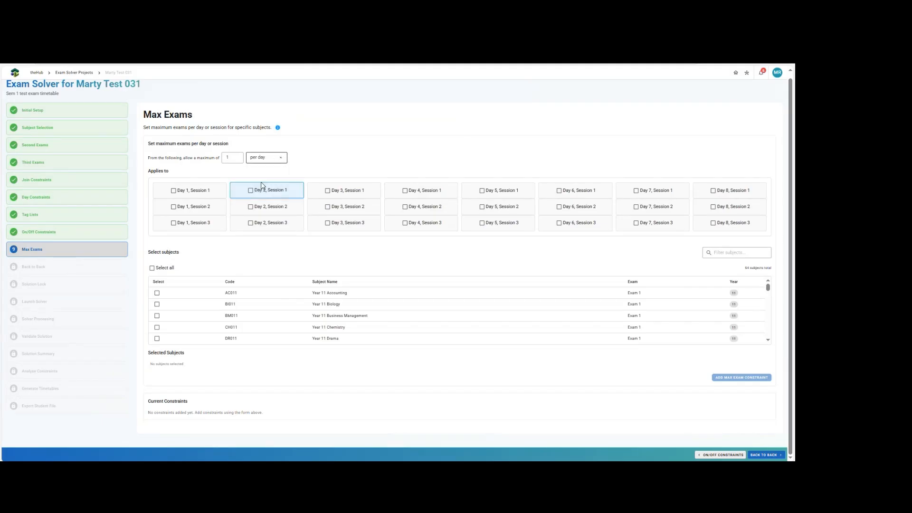
Filter the subjects by "math" and select Year 11 Specialist Mathematics Exams 1, 2 and 3 and Year 11 Mathematical Methods Exams 1 and 2
left_click(728, 252)
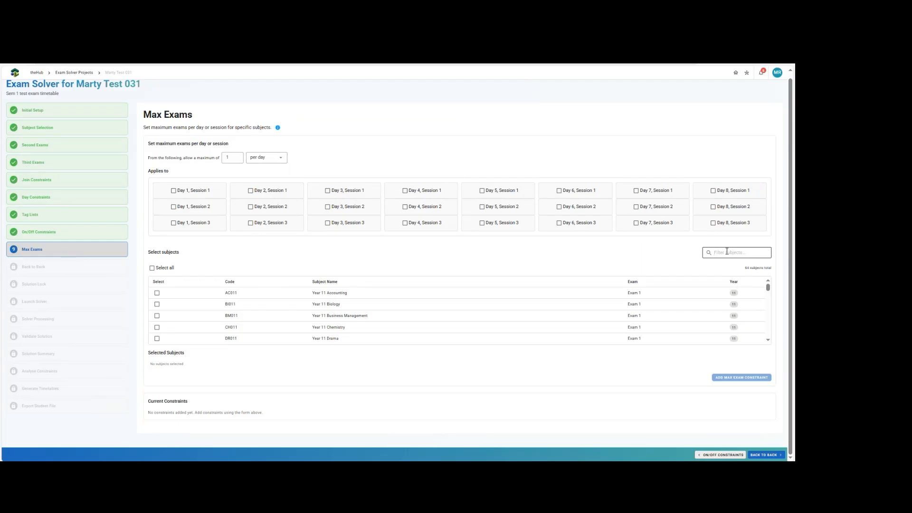
type("math")
left_click(371, 305)
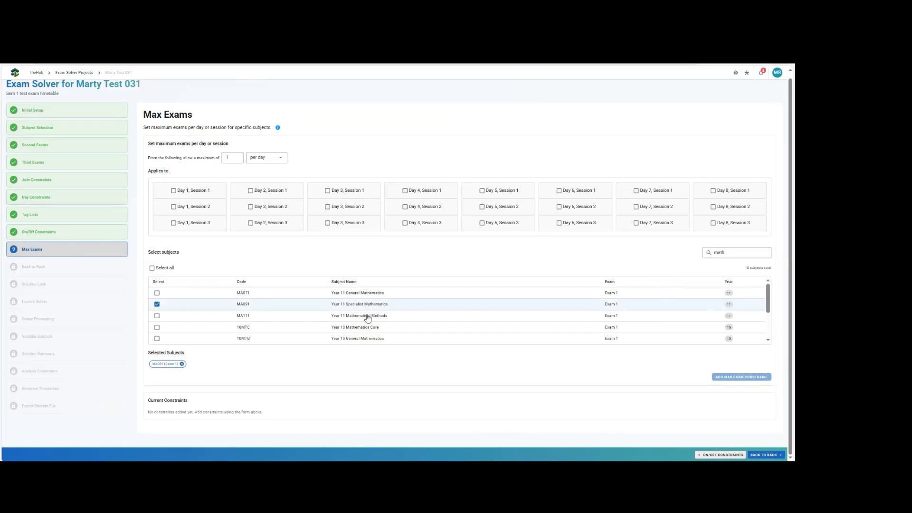
left_click(365, 316)
scroll(448, 317, "down", 2)
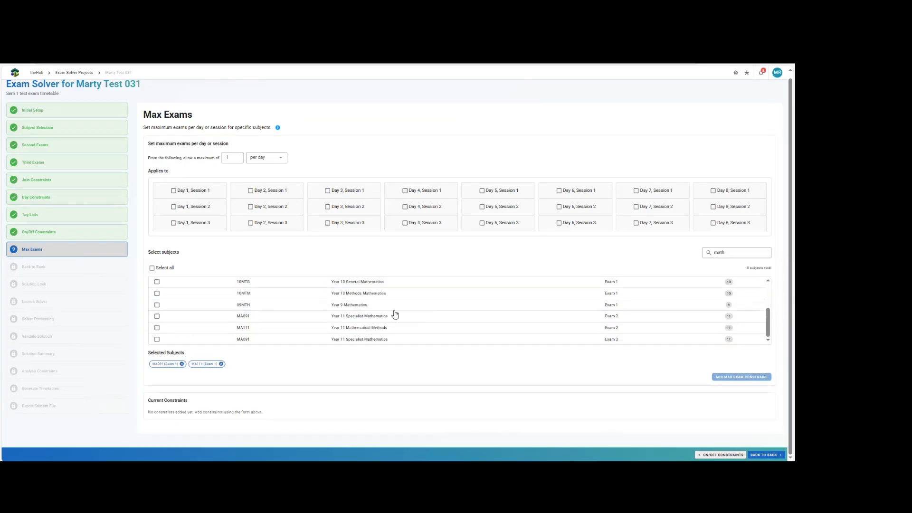
left_click(371, 316)
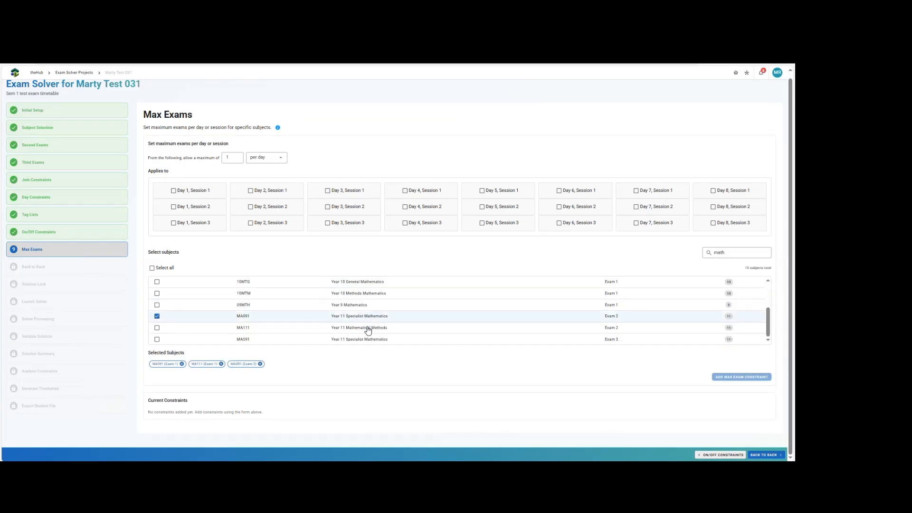
left_click(368, 328)
left_click(366, 340)
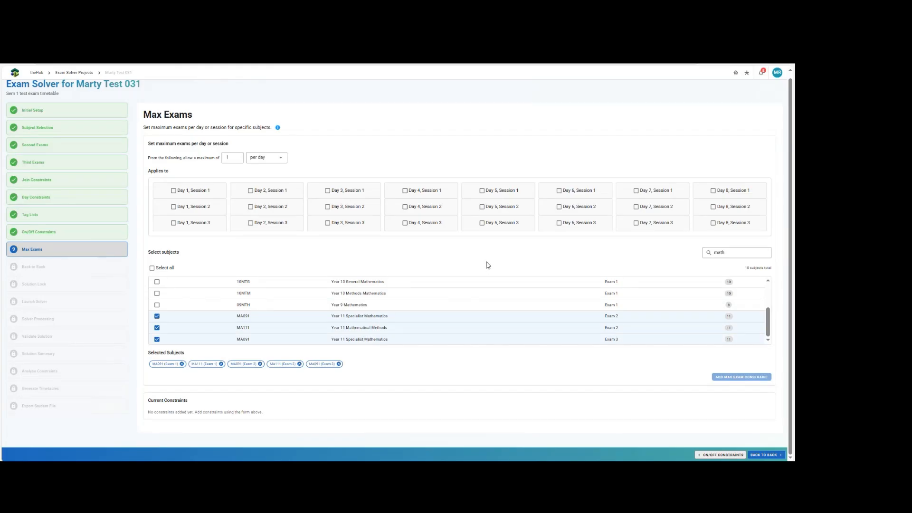
Apply the maths limit to all three sessions of Days 1 through 6
scroll(488, 264, "up", 1)
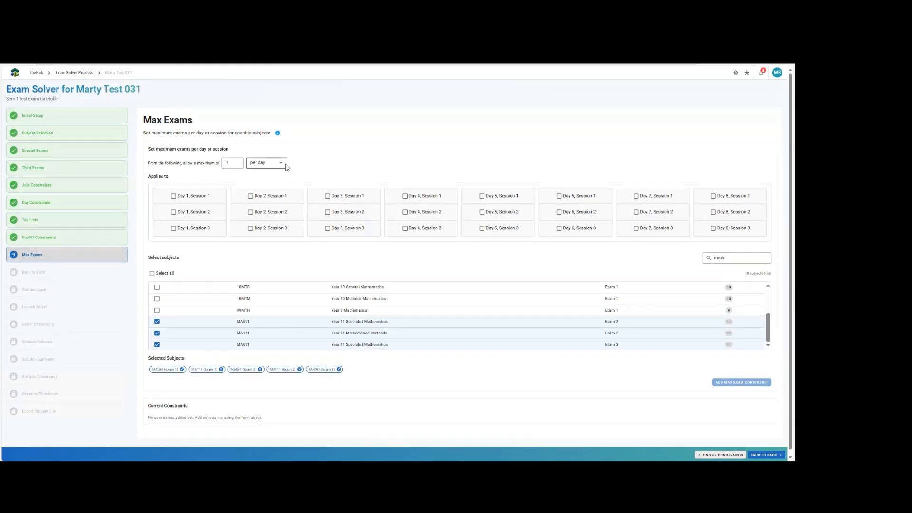
left_click(214, 197)
left_click(264, 196)
left_click(367, 197)
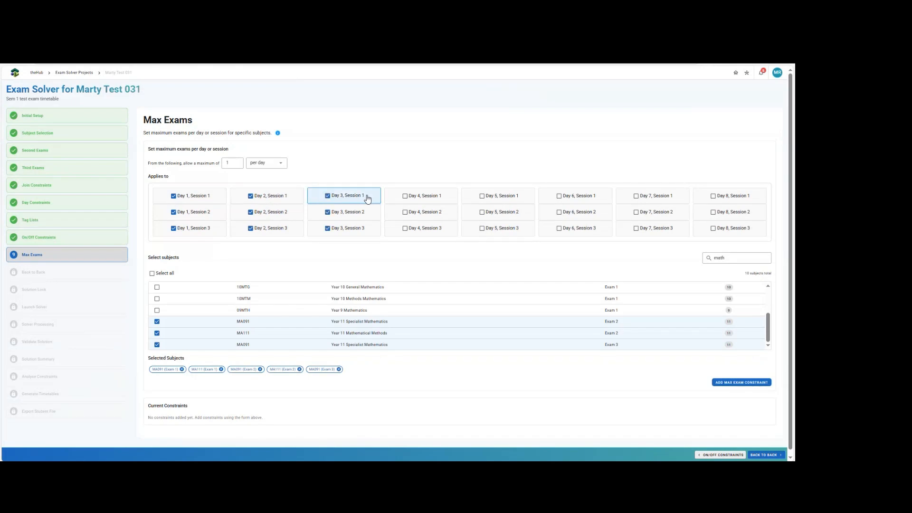
left_click(423, 196)
left_click(505, 197)
left_click(580, 197)
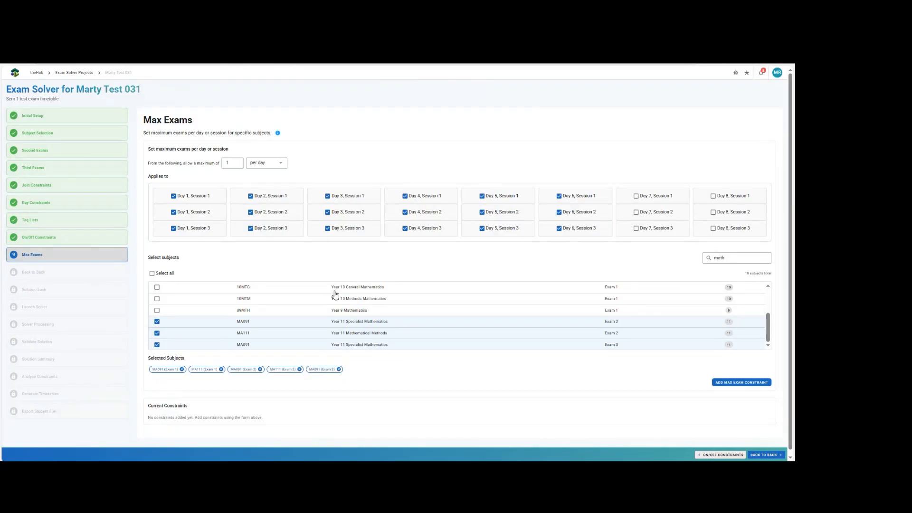
Exclude the three Day 3 sessions from the maths limit and add the max exam constraint
left_click(356, 197)
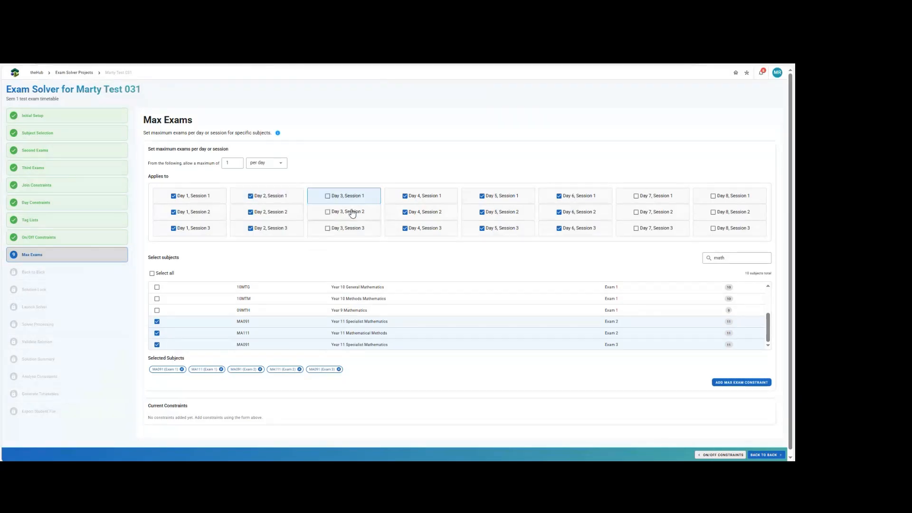
left_click(350, 211)
left_click(351, 229)
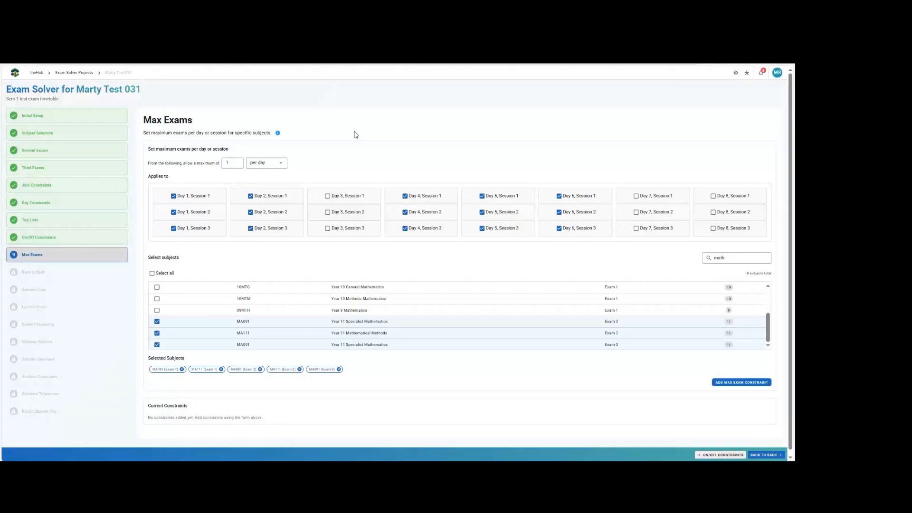
scroll(734, 387, "down", 1)
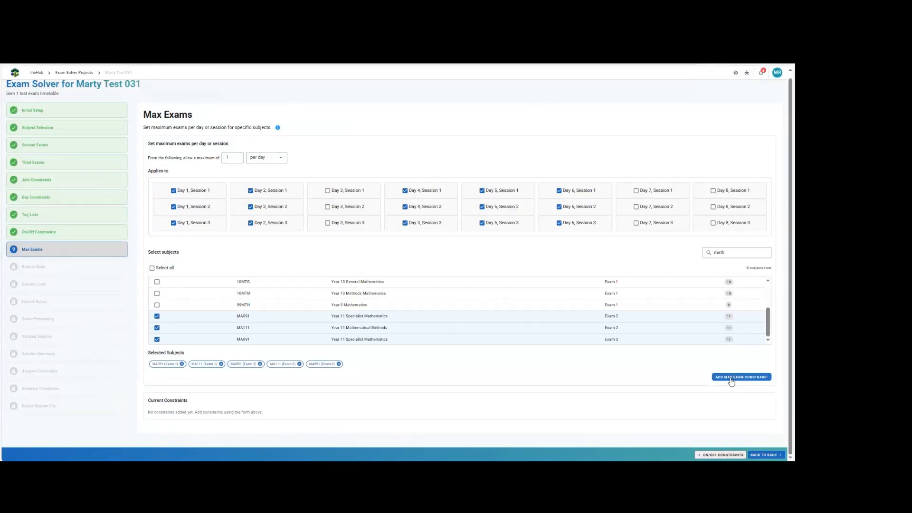
left_click(738, 377)
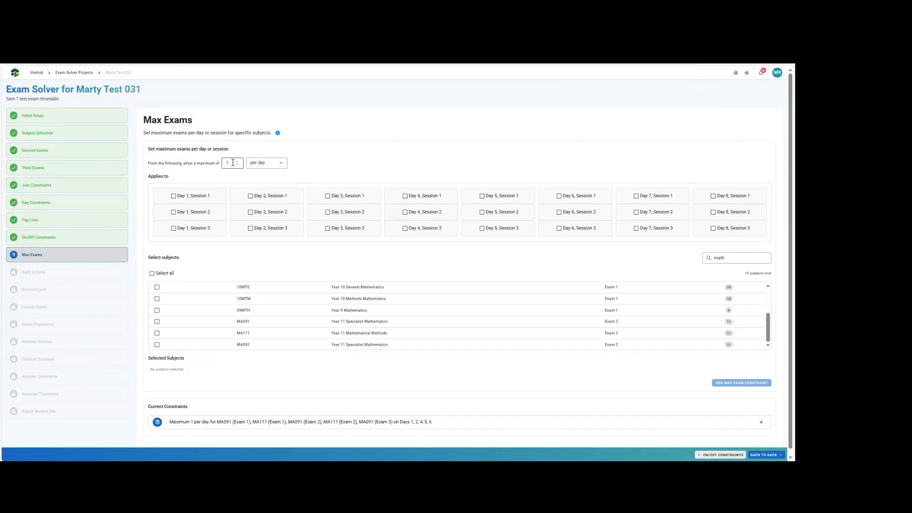
Set the next limit to per session, filter subjects by "it", and select Year 11 Italian and Year 10 Italian Language
left_click(259, 163)
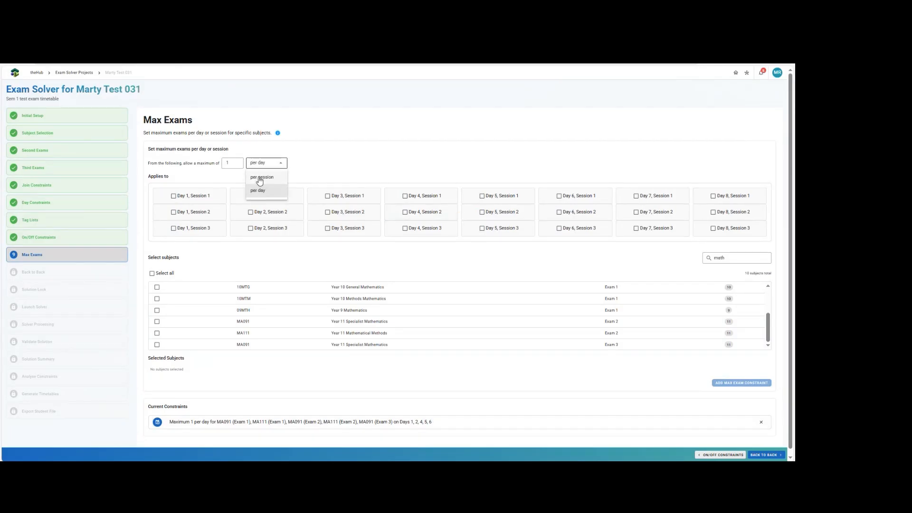
left_click(260, 178)
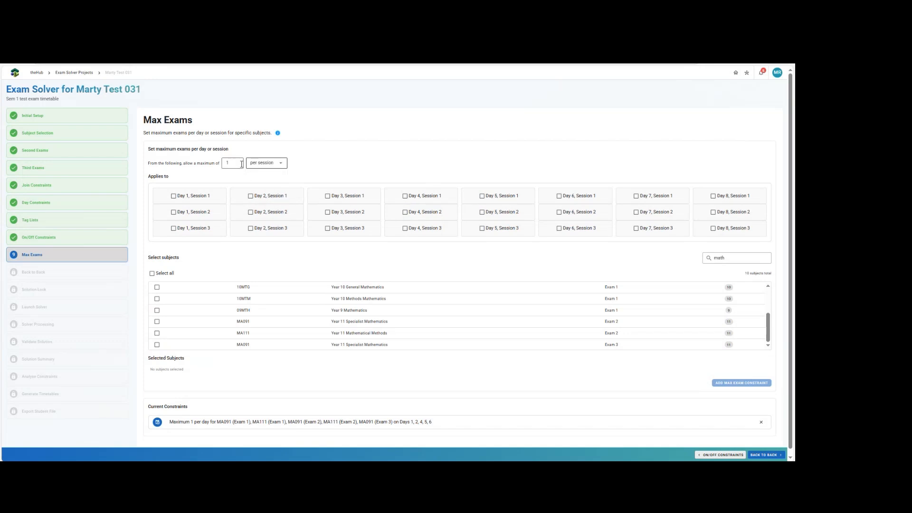
left_click_drag(742, 257, 696, 260)
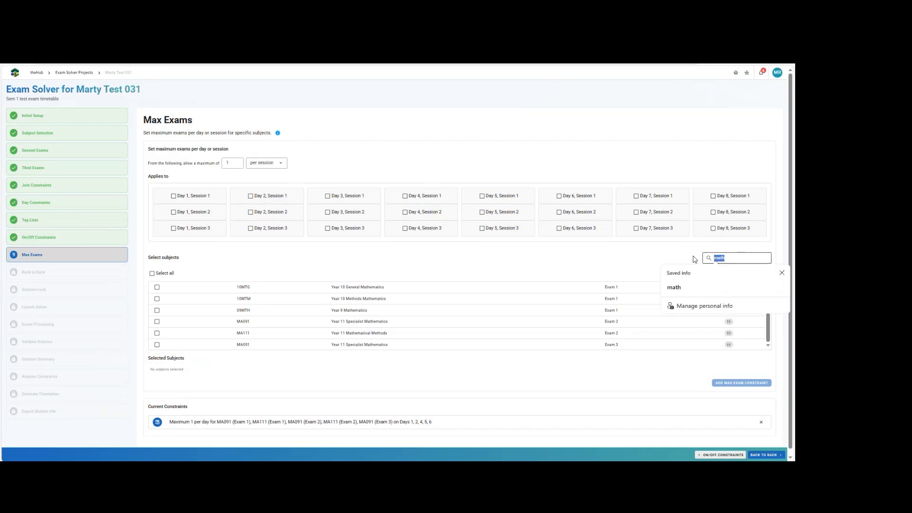
type("it")
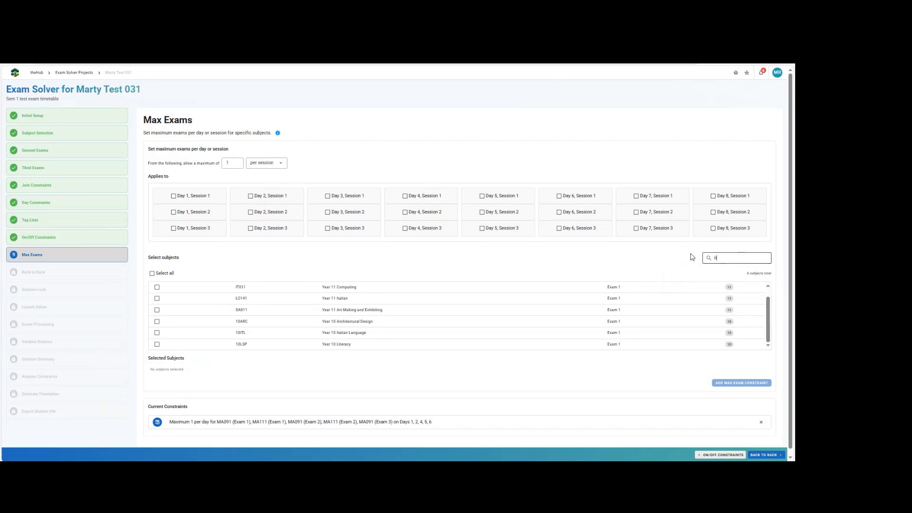
left_click(352, 300)
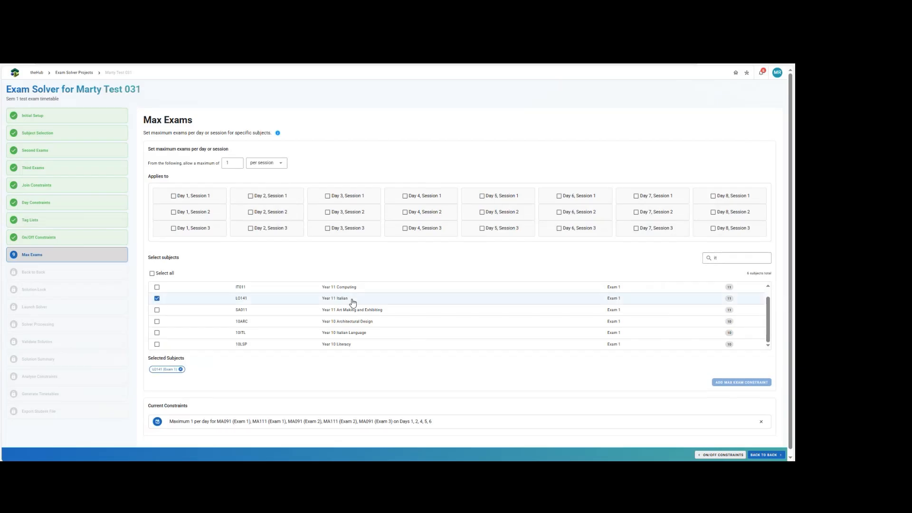
left_click(352, 335)
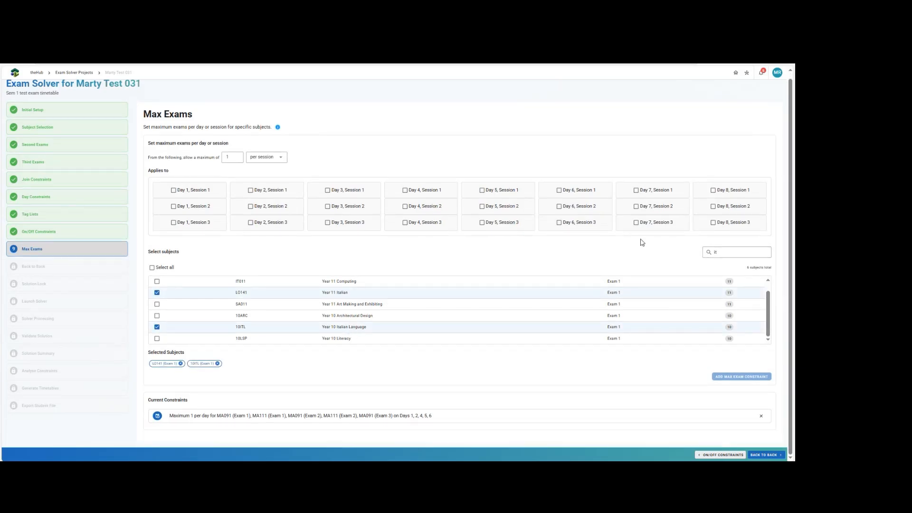
Filter the subjects by "fre" and also select Year 11 French and Year 10 French Language
double_click(708, 251)
type("fre")
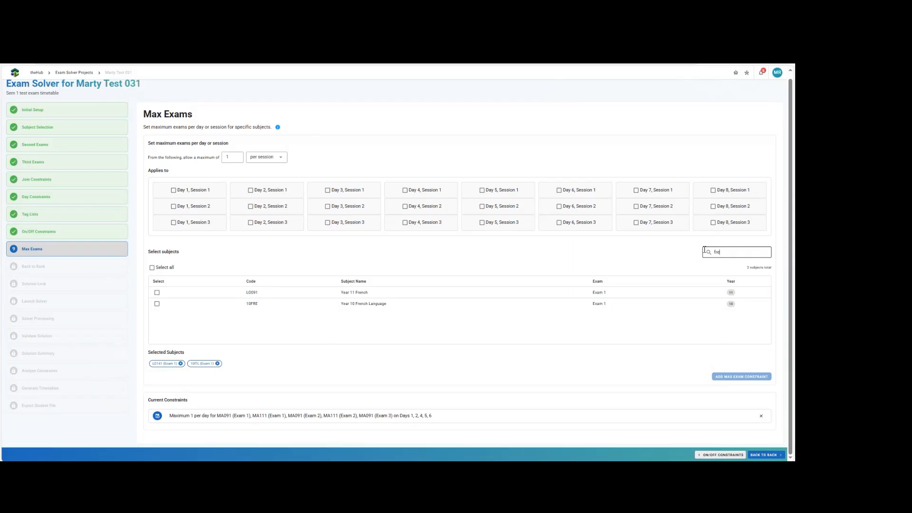
left_click(360, 292)
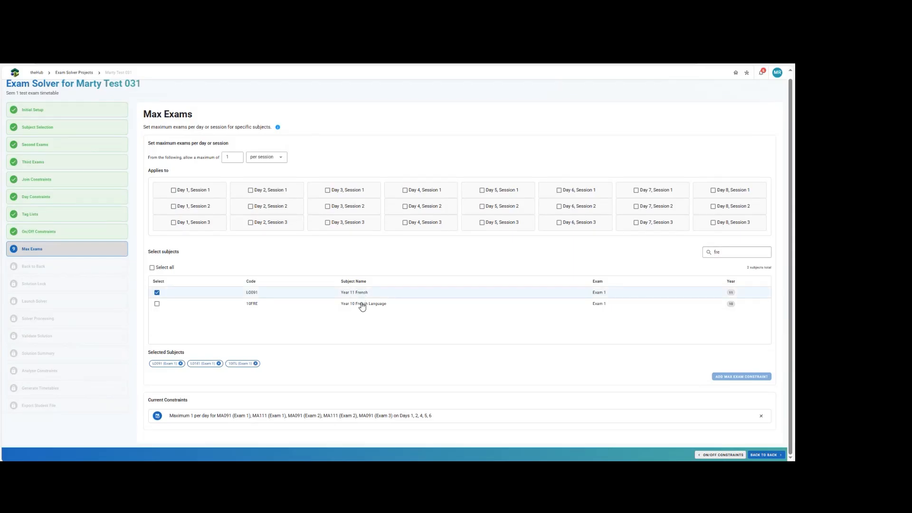
left_click(361, 304)
Apply the language limit to Sessions 1, 2 and 3 of Days 1 through 4
scroll(313, 236, "up", 1)
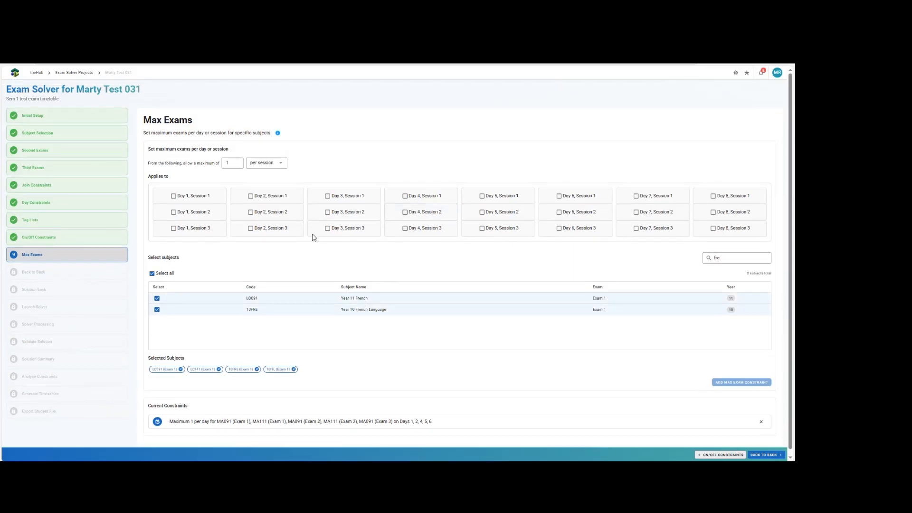
left_click(193, 195)
left_click(199, 212)
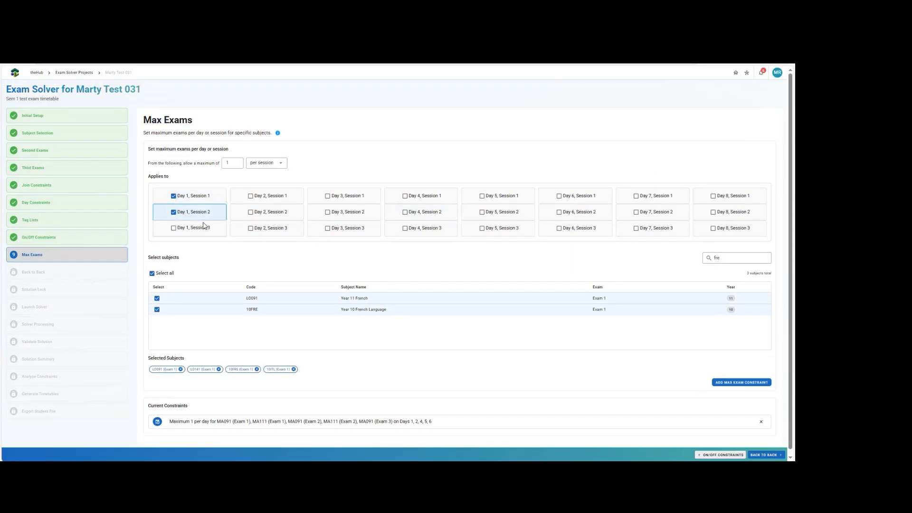
left_click(203, 228)
left_click(270, 230)
left_click(269, 213)
left_click(270, 196)
left_click(327, 198)
left_click(340, 211)
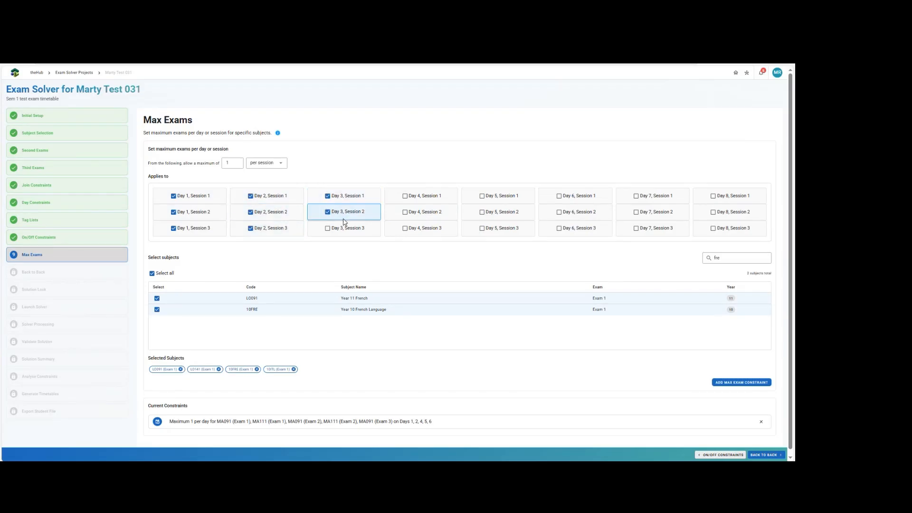
left_click(340, 229)
left_click(421, 197)
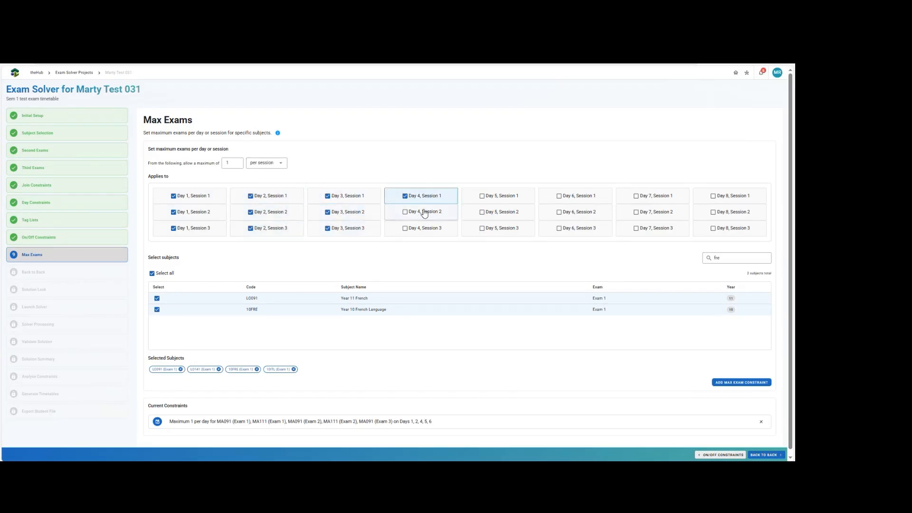
left_click(423, 212)
left_click(426, 231)
Extend the language limit to all sessions of Days 5 through 8 and add the max exam constraint
left_click(499, 231)
left_click(501, 213)
left_click(503, 197)
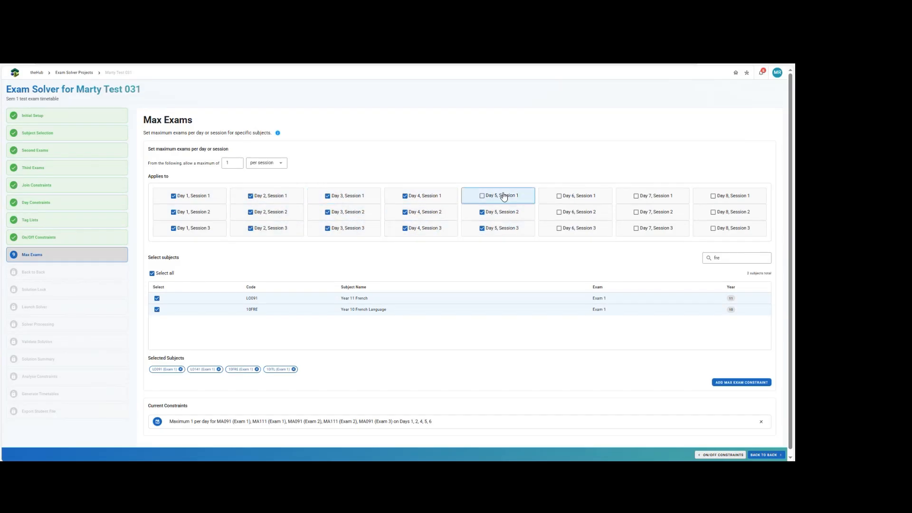
left_click(570, 198)
left_click(573, 213)
left_click(581, 230)
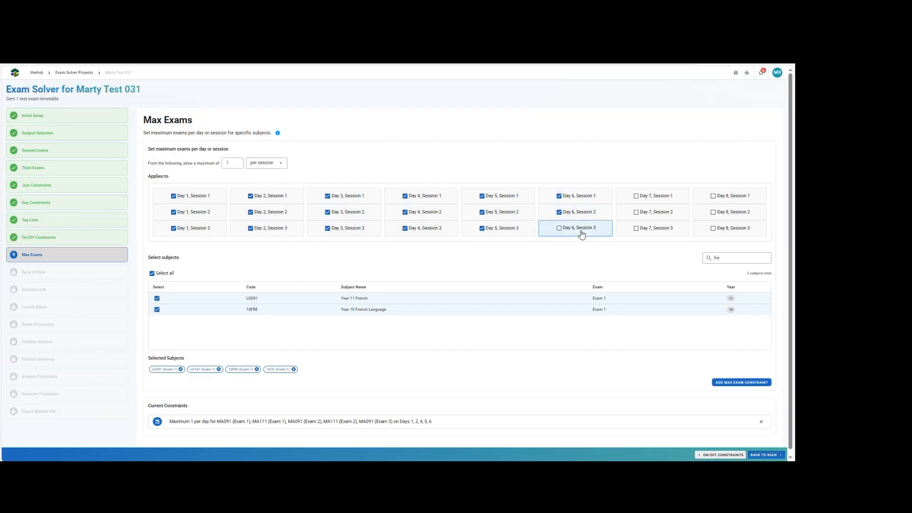
left_click(649, 228)
left_click(653, 212)
left_click(654, 196)
left_click(727, 196)
left_click(724, 211)
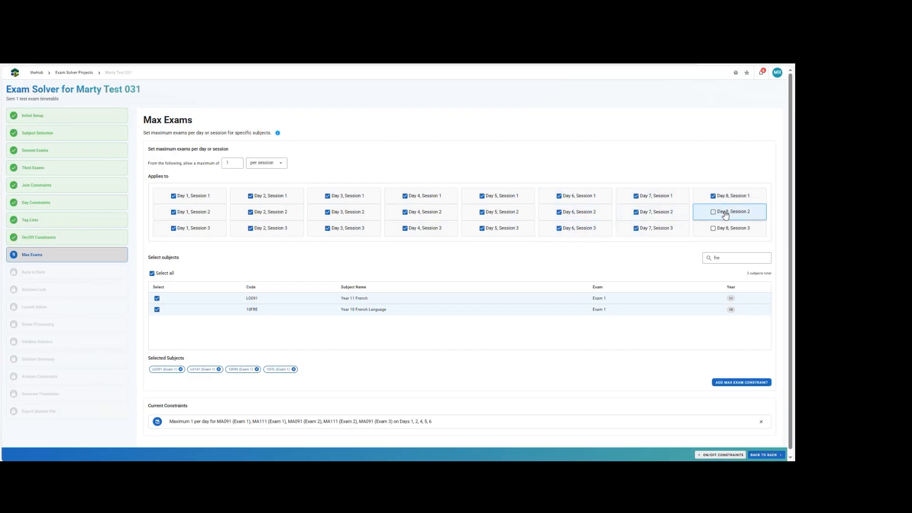
left_click(731, 229)
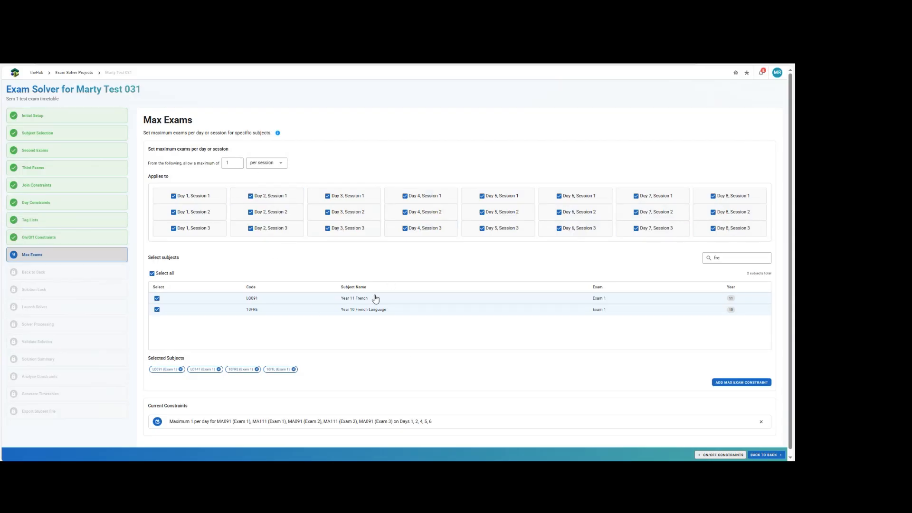
left_click(741, 382)
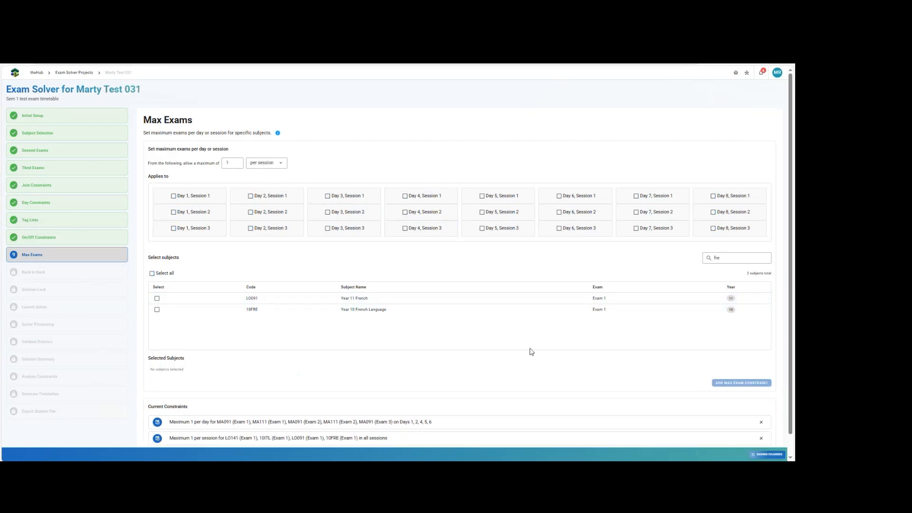
Proceed to the Back to Back constraints stage and open its import/export options
scroll(393, 422, "down", 1)
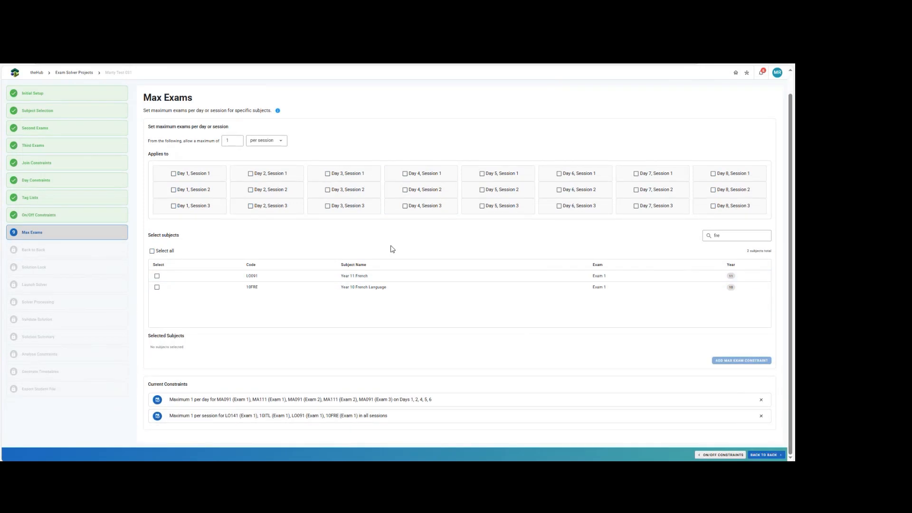
scroll(394, 246, "up", 1)
scroll(386, 262, "down", 1)
left_click(759, 455)
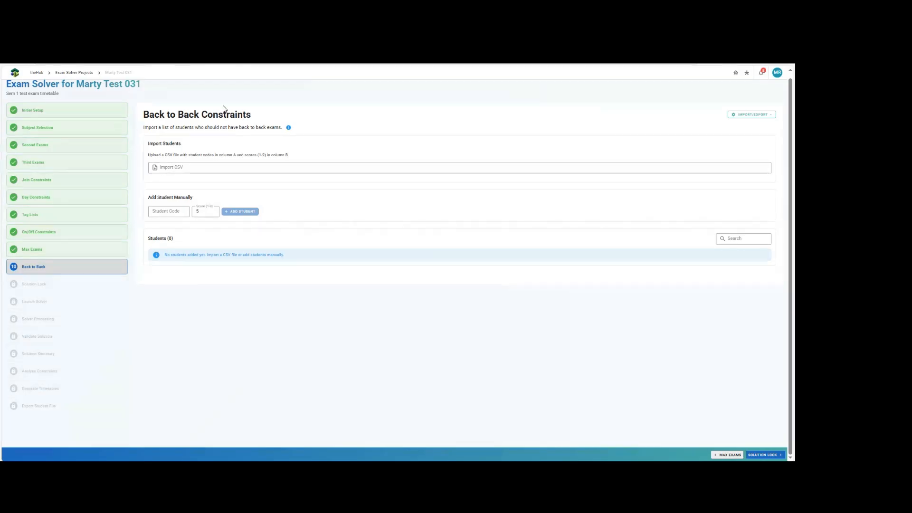
left_click(763, 115)
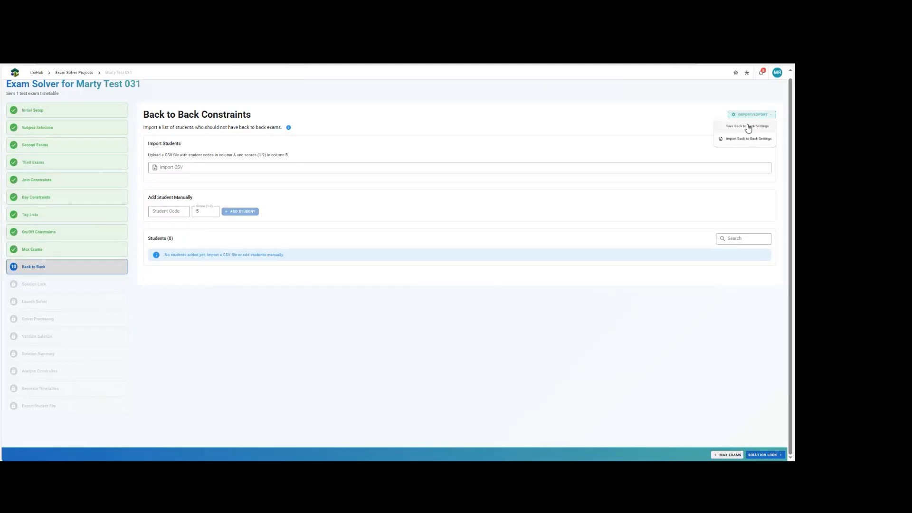
Proceed past the Back to Back and Solution Lock stages without adding entries, and launch the exam solver
left_click(572, 141)
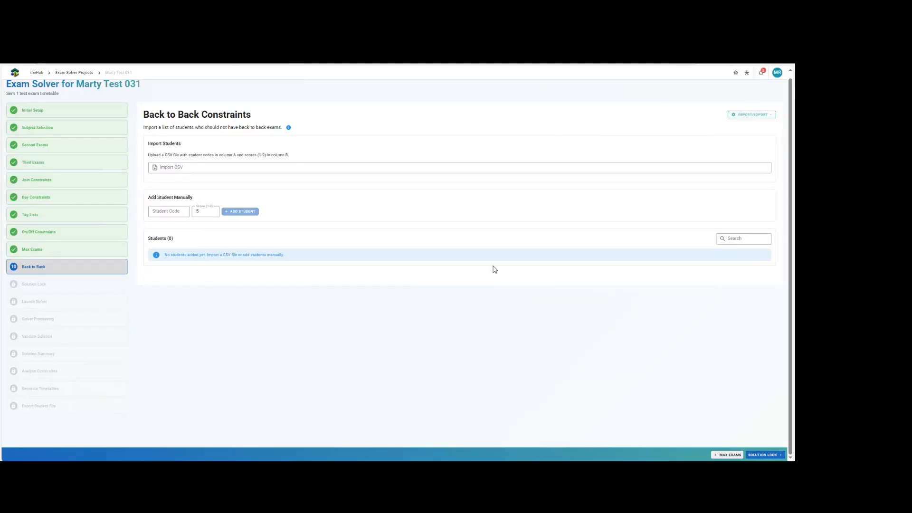
left_click(763, 455)
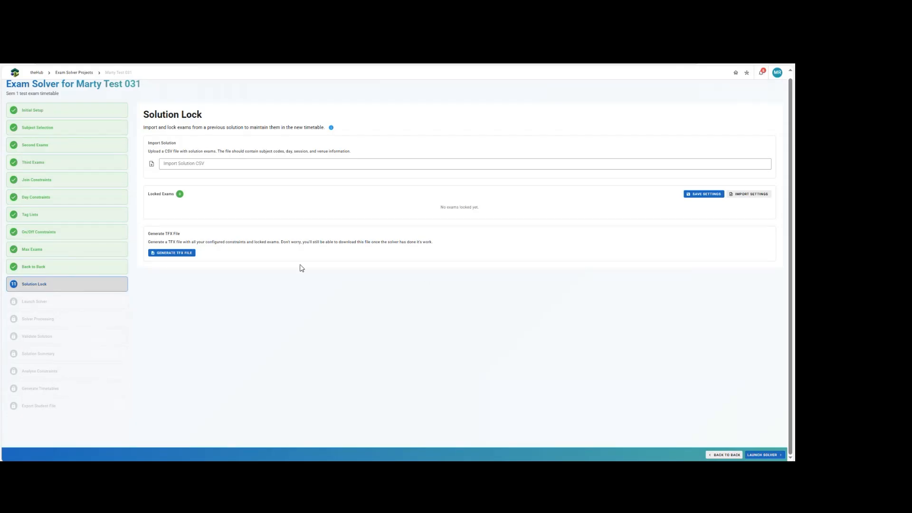
left_click(765, 455)
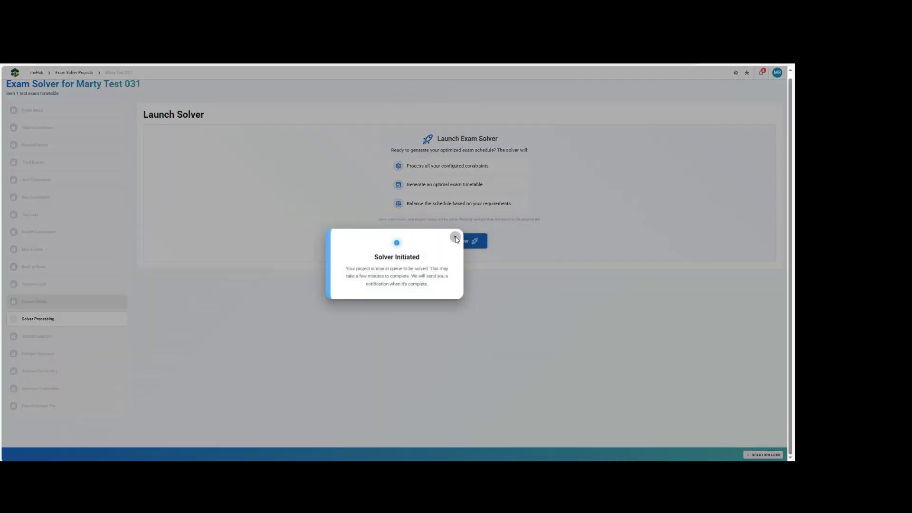
left_click(455, 241)
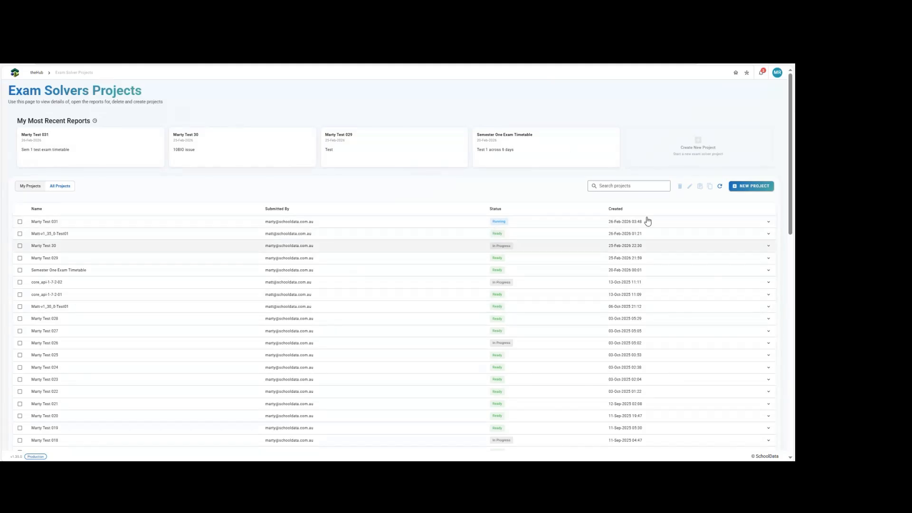
Reload the exam solver projects list repeatedly to check the solving status of project 031
left_click(25, 62)
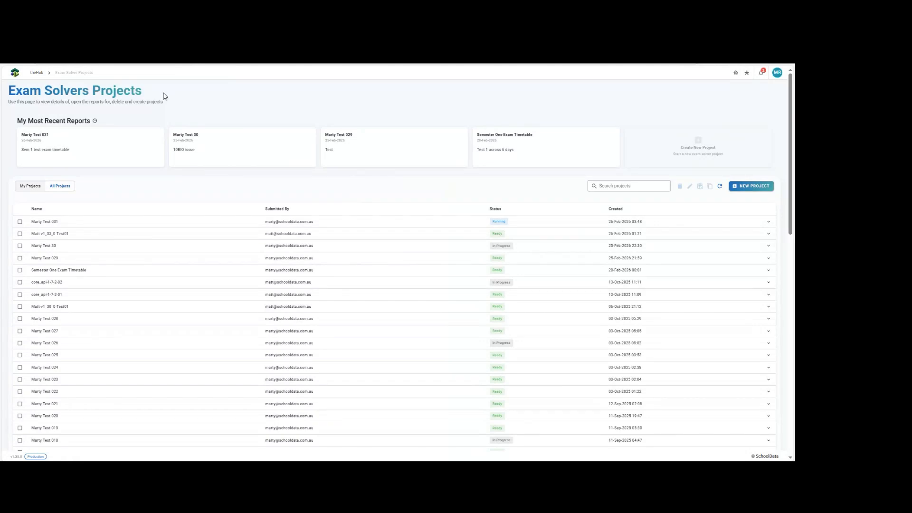
left_click(22, 63)
left_click(25, 59)
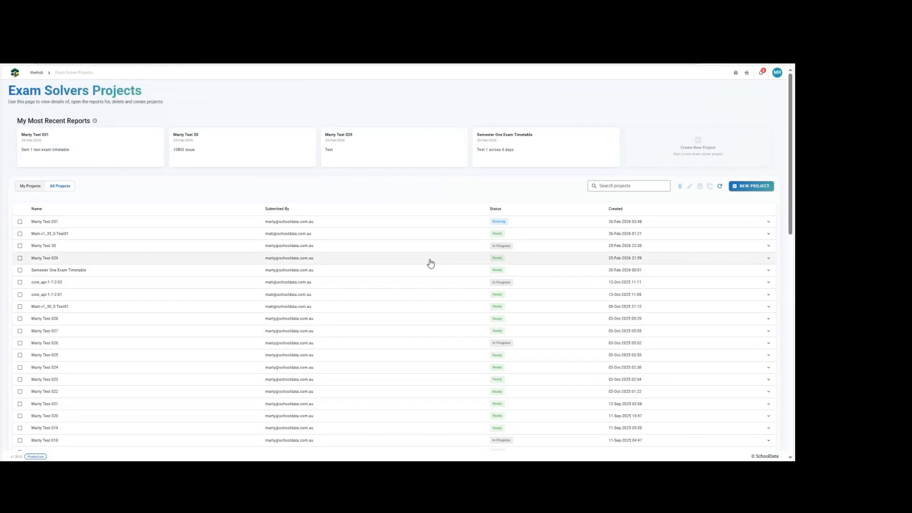
left_click(24, 62)
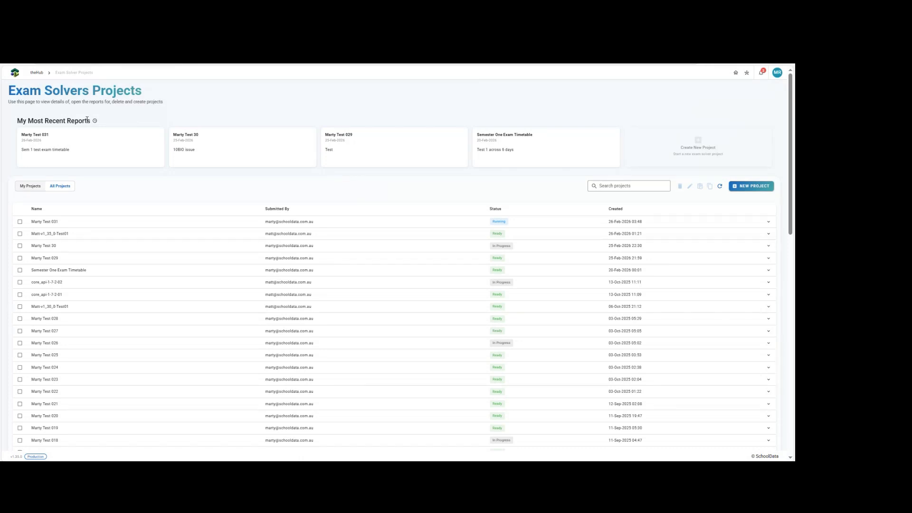
left_click(24, 60)
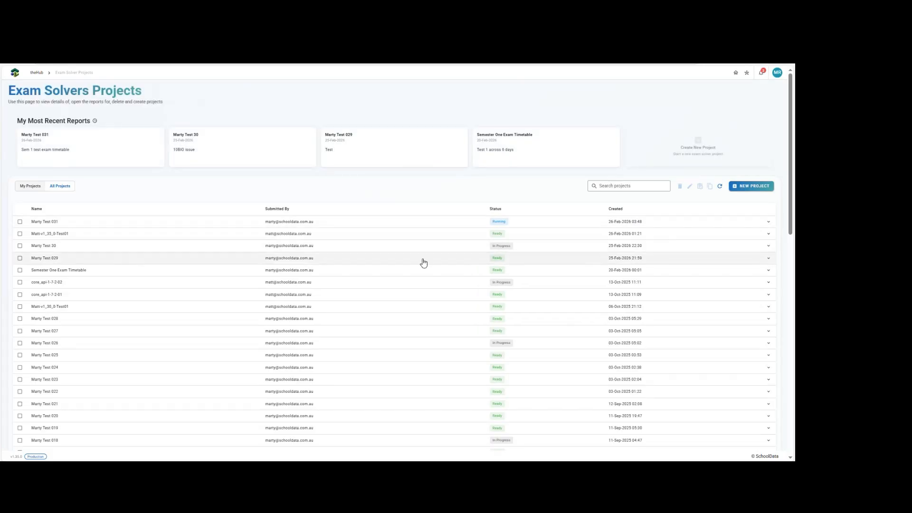
Select the already solved test project 029 in the projects list and open it
left_click(390, 261)
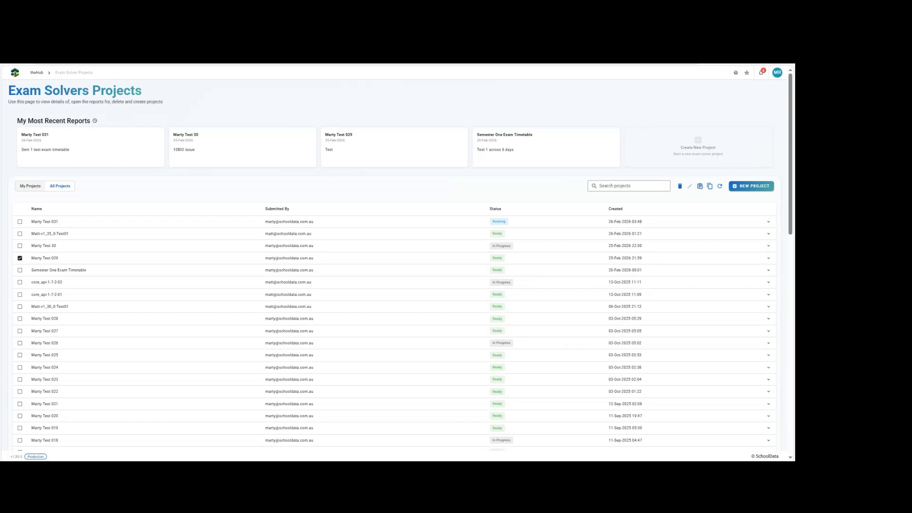
left_click(26, 62)
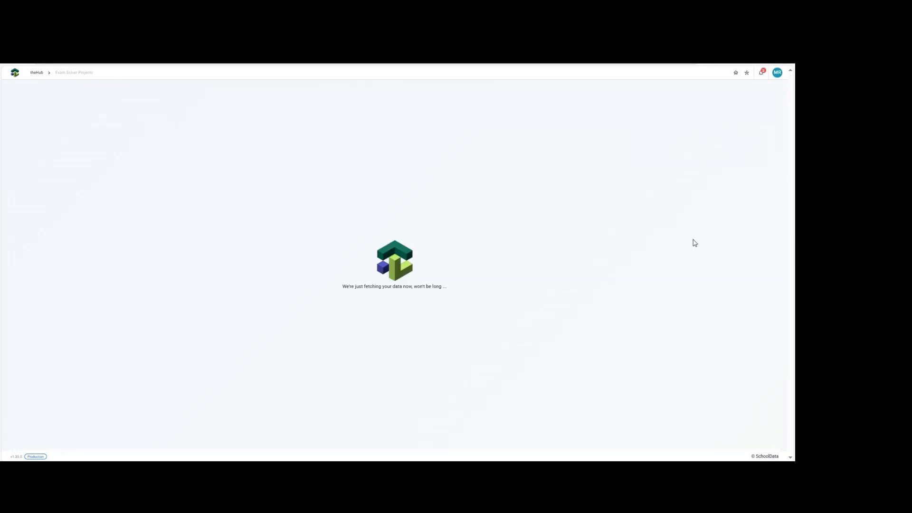
left_click(495, 259)
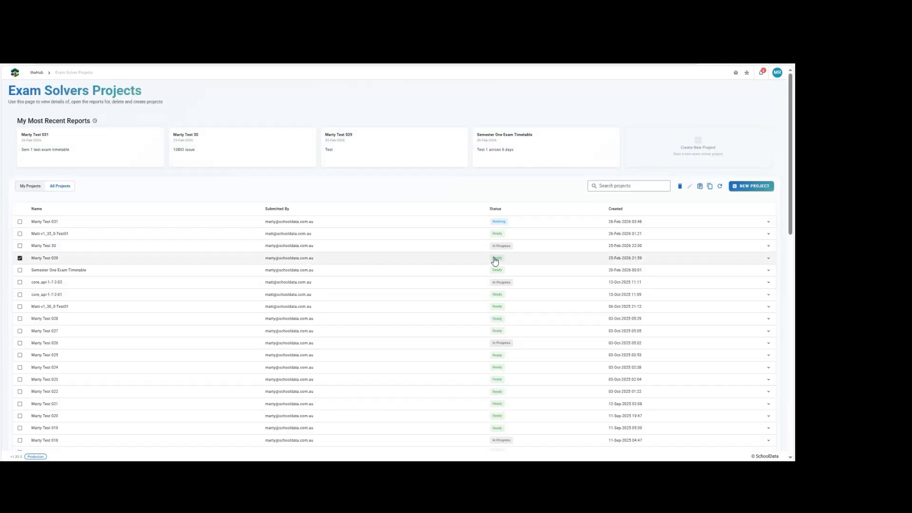
left_click(700, 188)
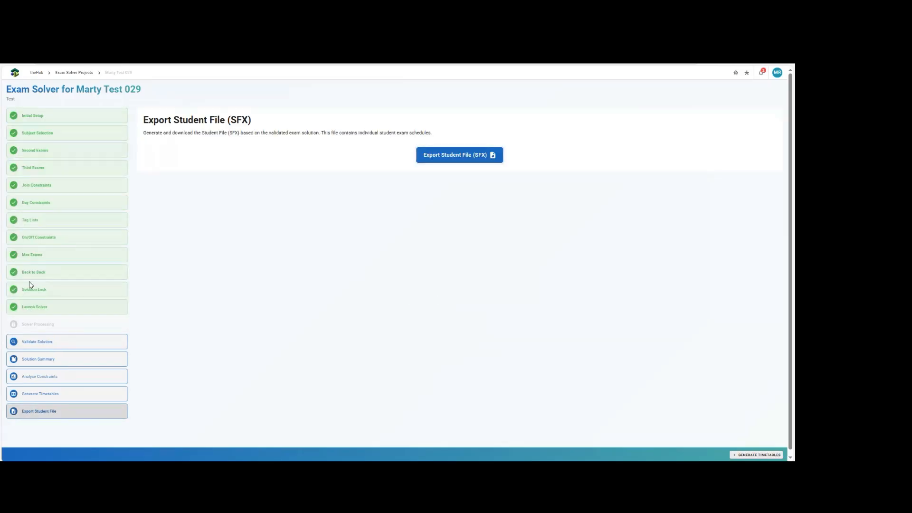
Review the Validate Solution results and look through the exam schedule preview in the Solution Summary
left_click(66, 341)
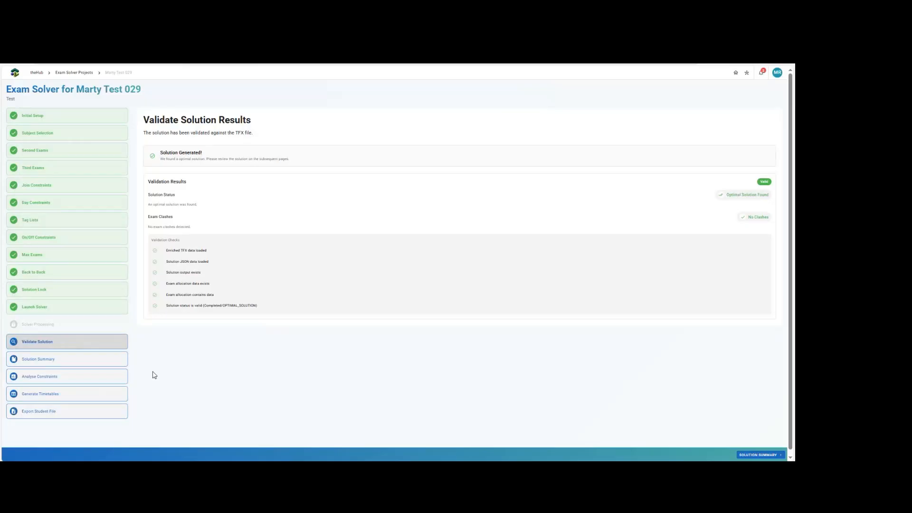
left_click(33, 361)
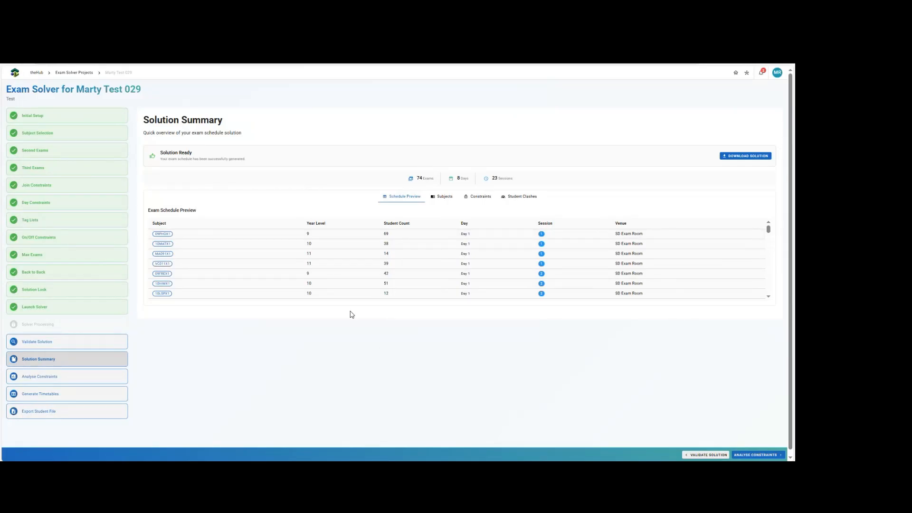
scroll(205, 256, "down", 3)
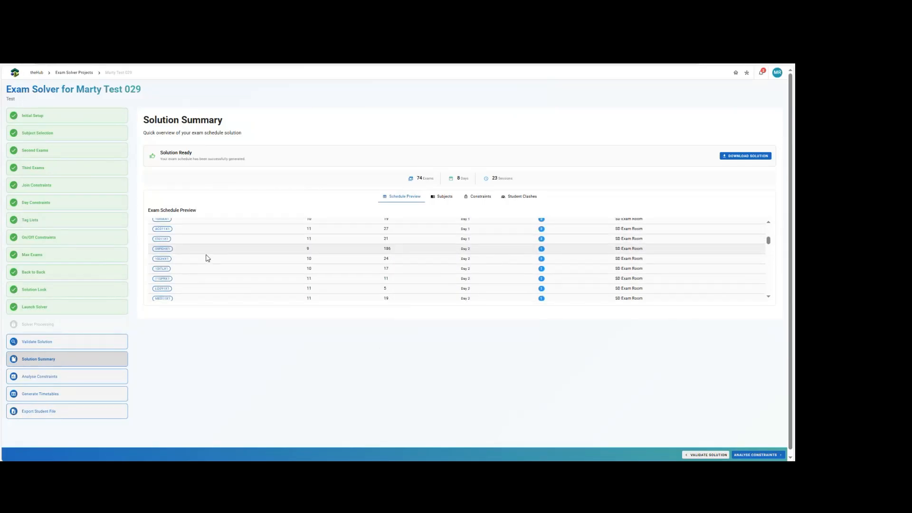
scroll(207, 257, "up", 3)
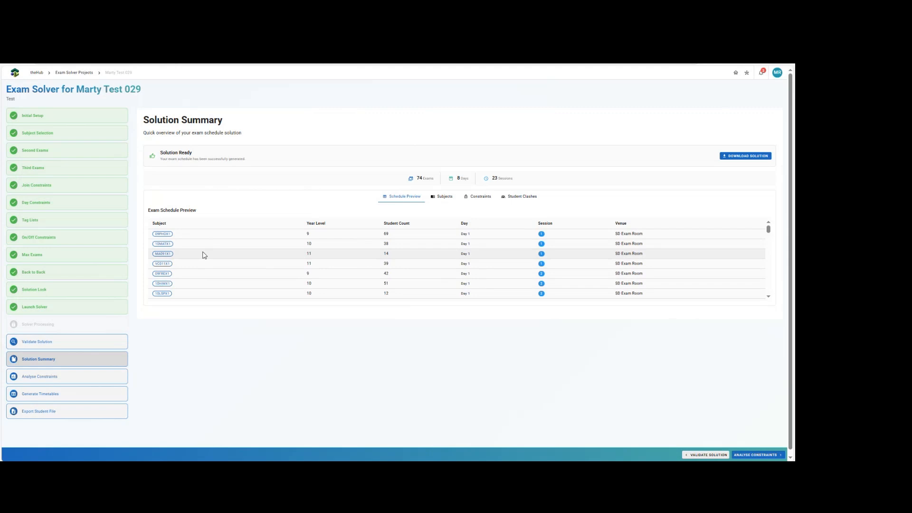
scroll(263, 264, "down", 3)
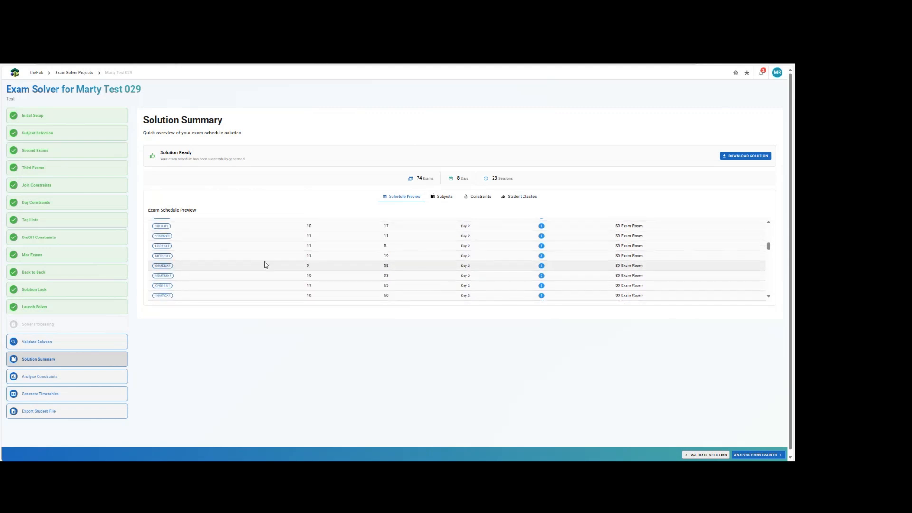
scroll(266, 264, "down", 3)
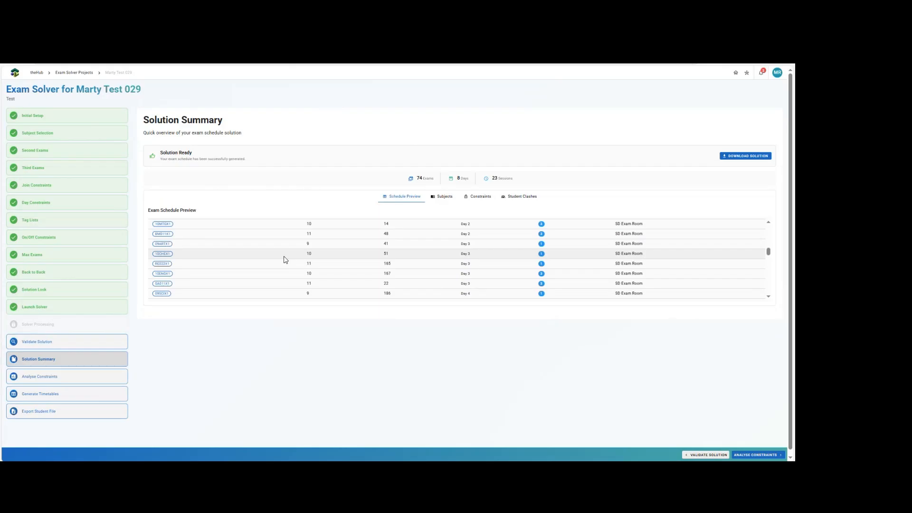
Examine the subjects, constraints and student clashes of the solution summary
left_click(442, 196)
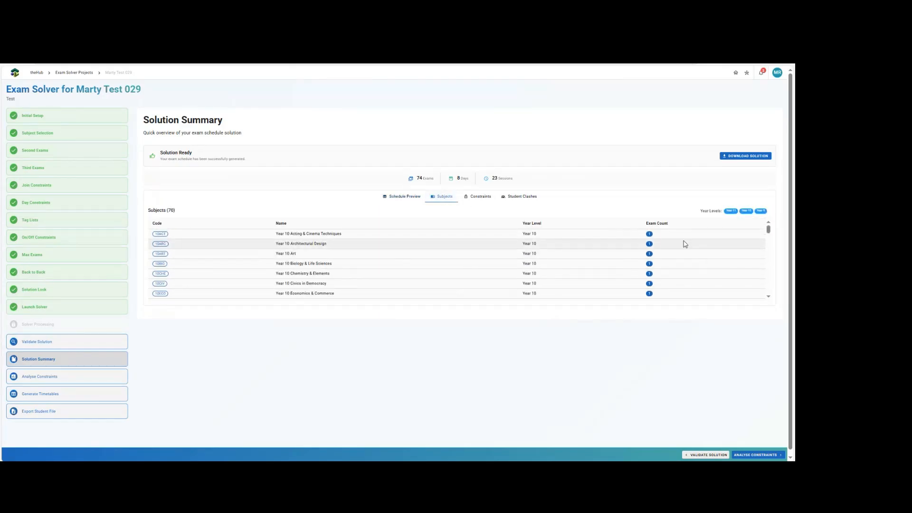
left_click(484, 196)
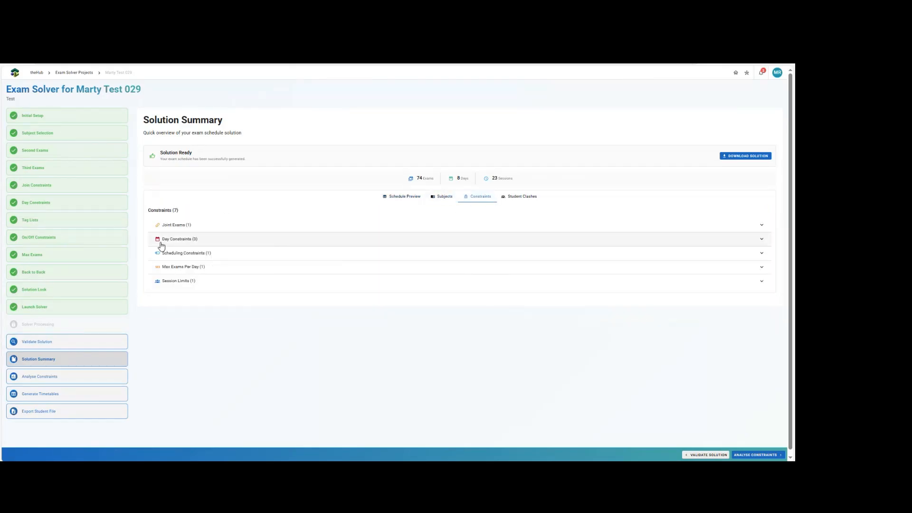
left_click(523, 198)
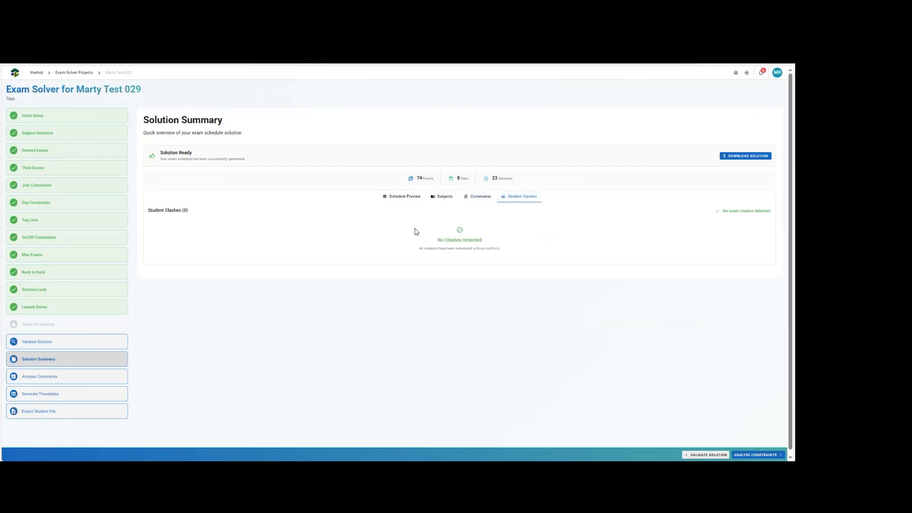
Examine in Analyse Constraints whether the solution meets each defined constraint
left_click(39, 376)
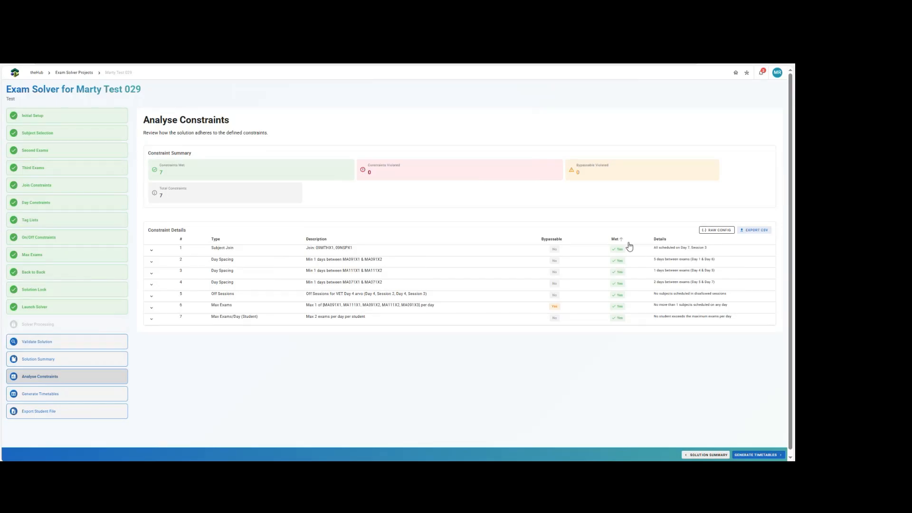
left_click_drag(619, 284, 620, 317)
left_click(582, 327)
Generate the master exam timetable covering all exams and look through its sessions
left_click(66, 398)
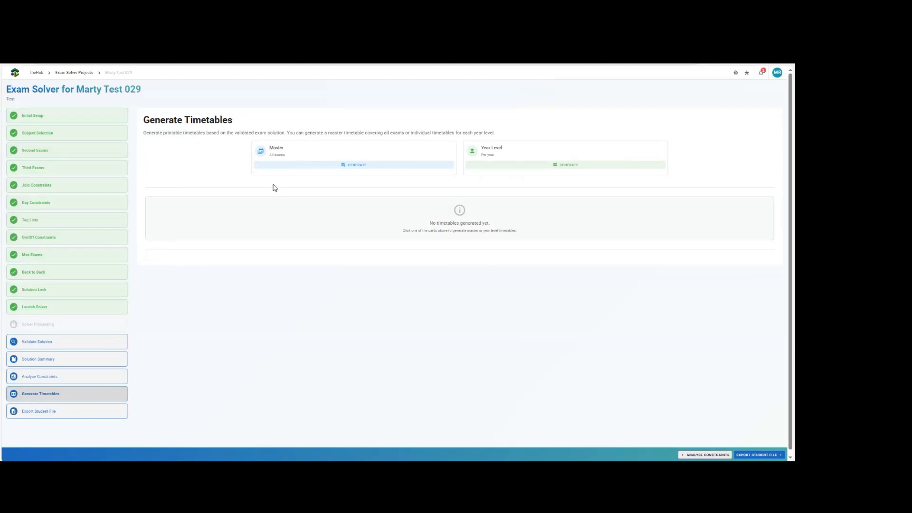
left_click(360, 166)
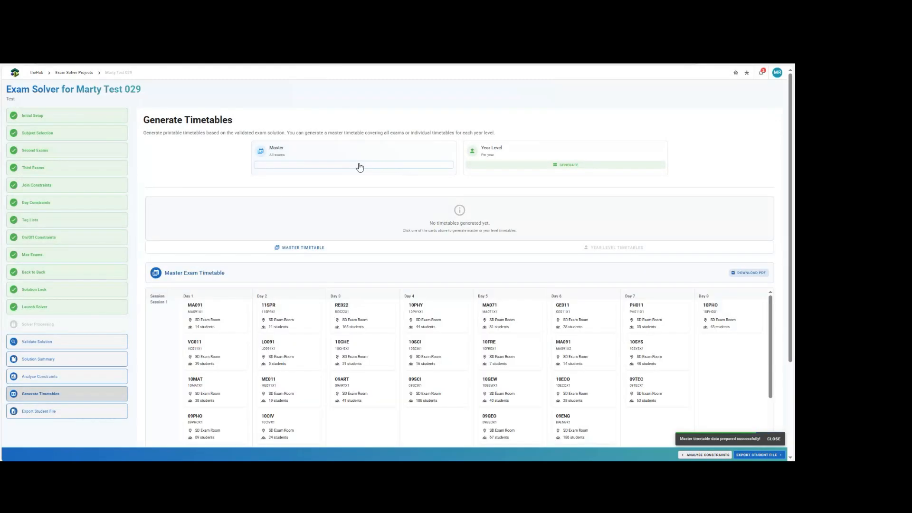
scroll(512, 325, "down", 5)
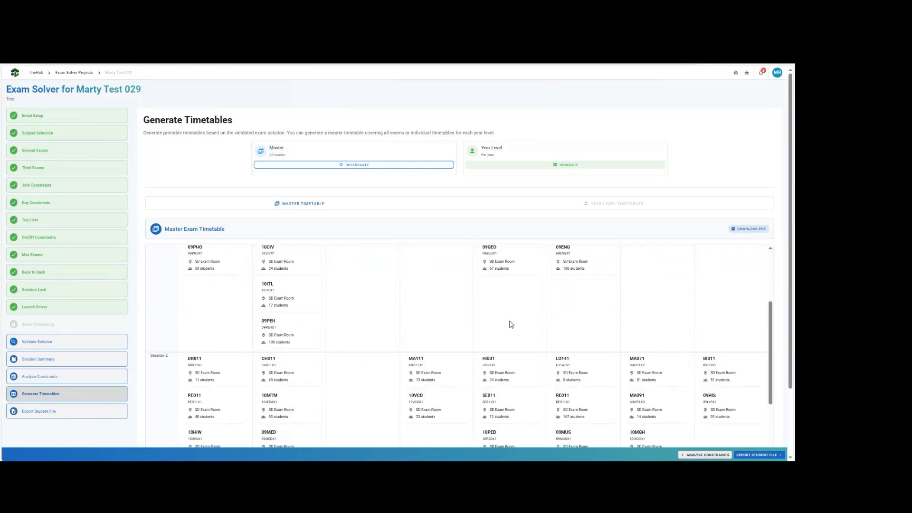
scroll(511, 324, "down", 3)
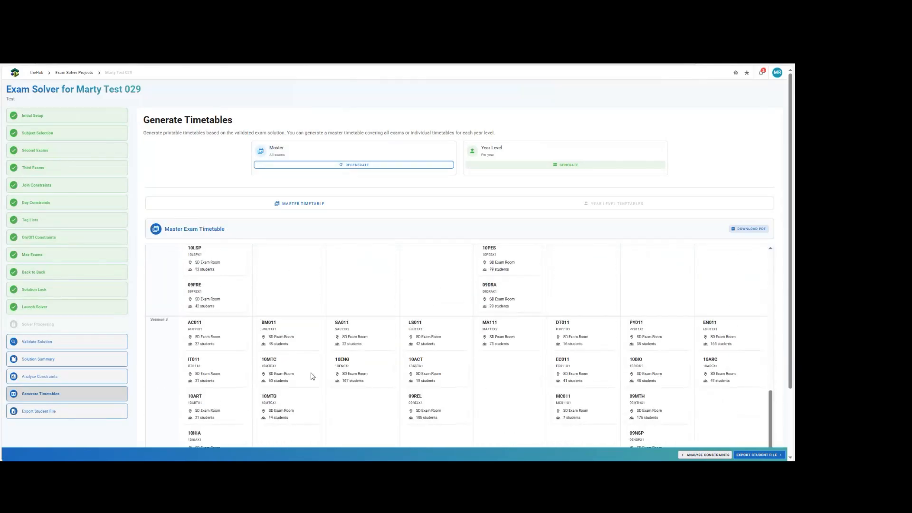
scroll(282, 342, "up", 8)
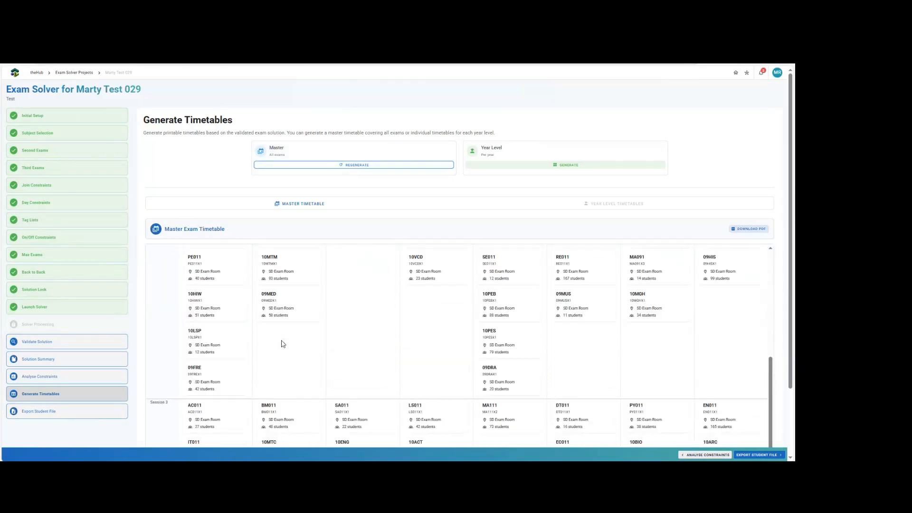
Generate the year level timetables and expand the Year 11 exam timetable to view it
left_click(564, 166)
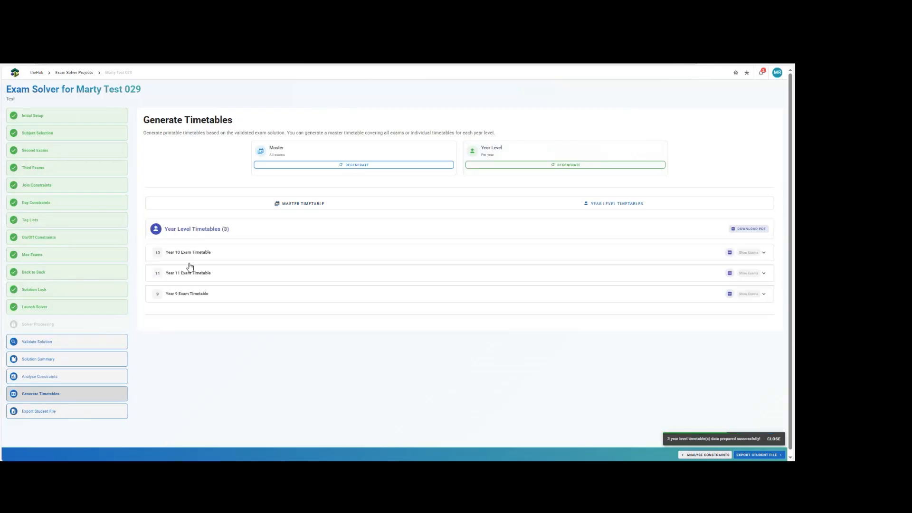
left_click(211, 276)
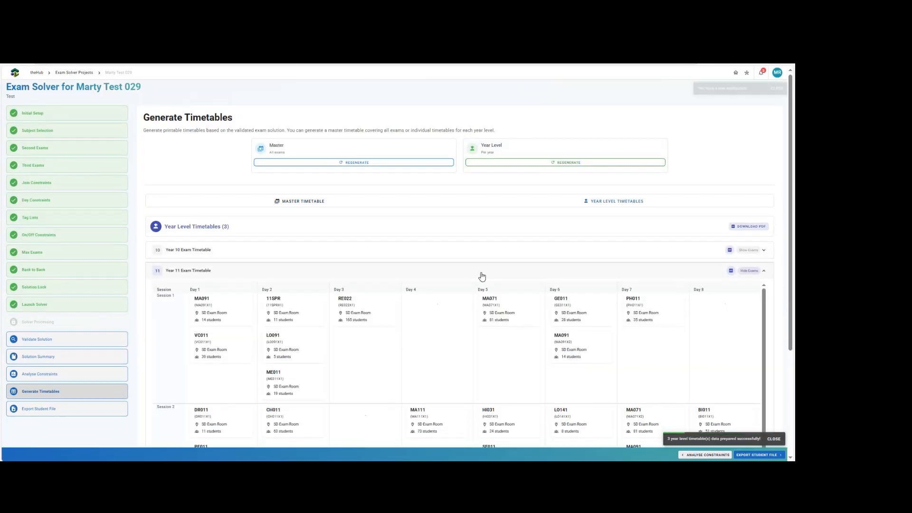
scroll(437, 350, "down", 5)
scroll(432, 319, "up", 5)
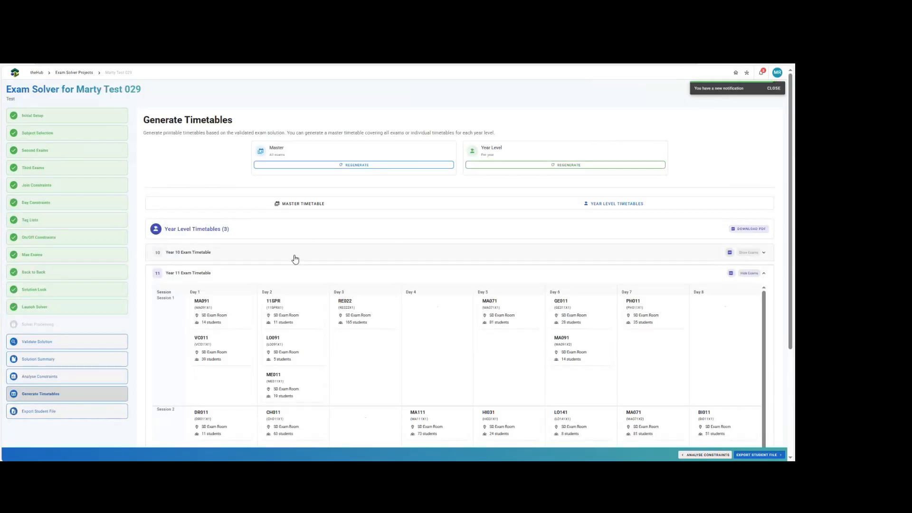
Export the student file (SFX) with the individual student exam schedules
left_click(40, 412)
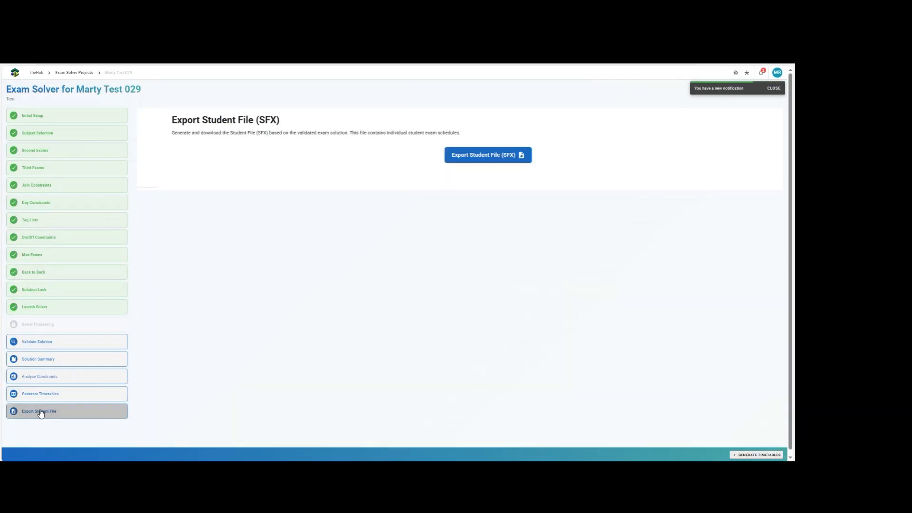
left_click(461, 159)
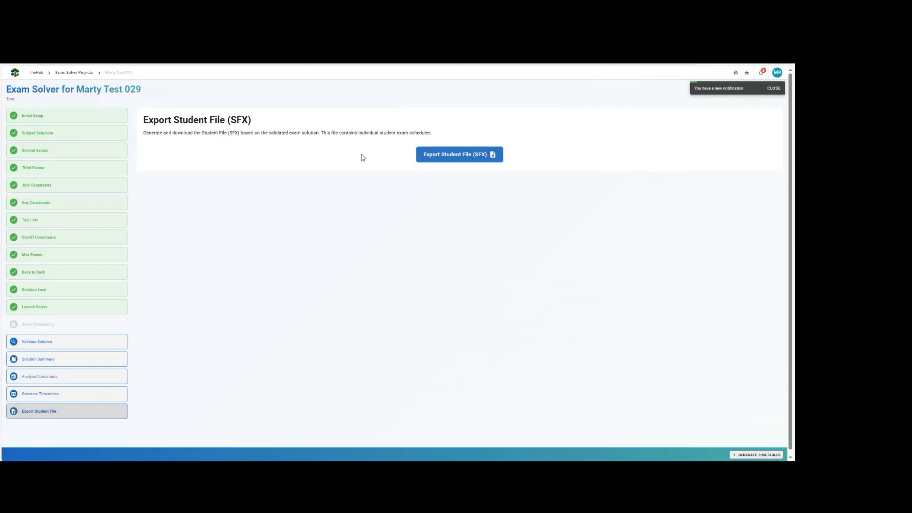
Return to the exam solver projects list, select project 031 and open it
left_click(61, 75)
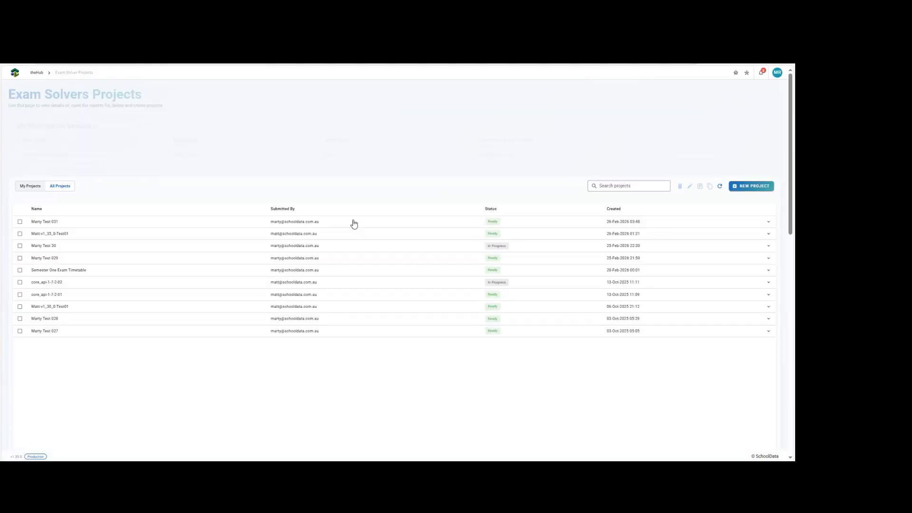
left_click(375, 225)
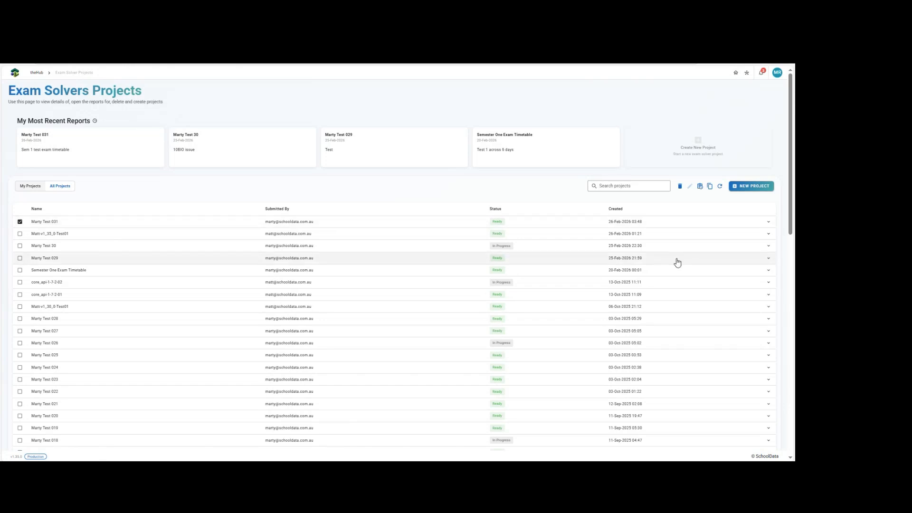
left_click(701, 186)
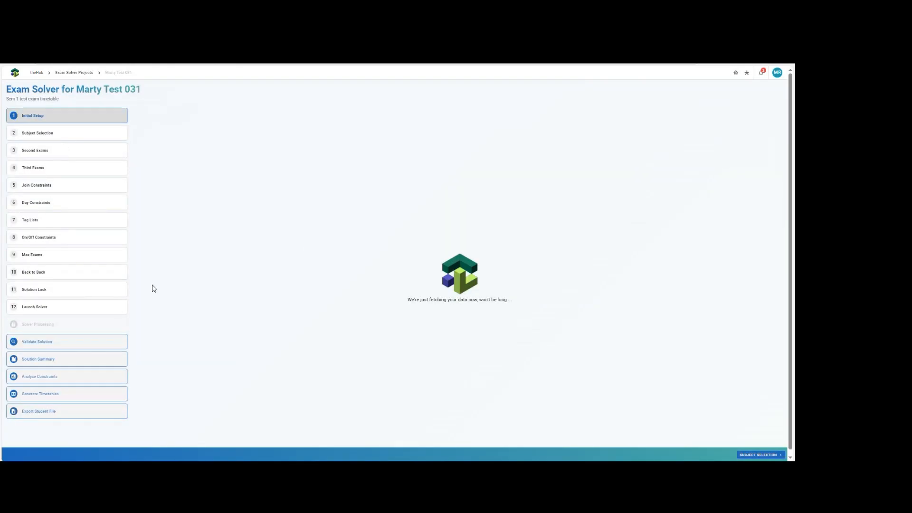
Open the solution validation results for project 031 and export its student file (SFX)
left_click(53, 343)
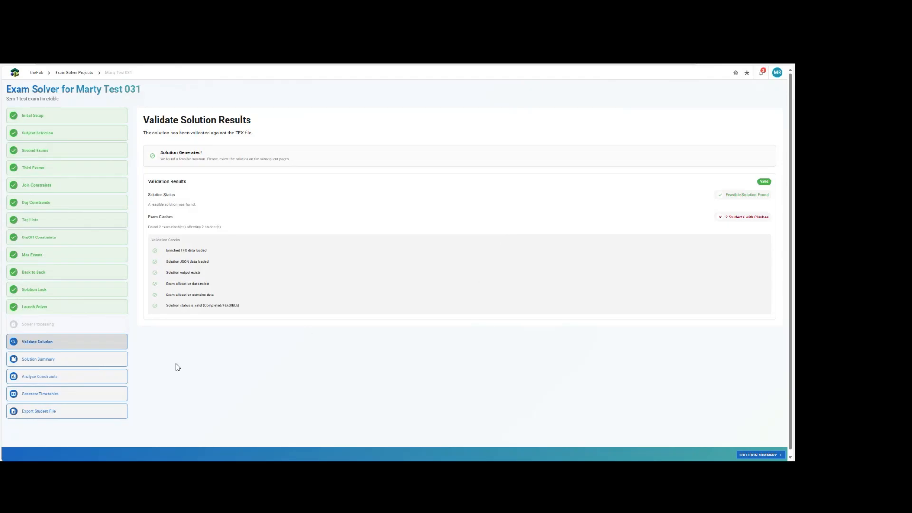
left_click(43, 411)
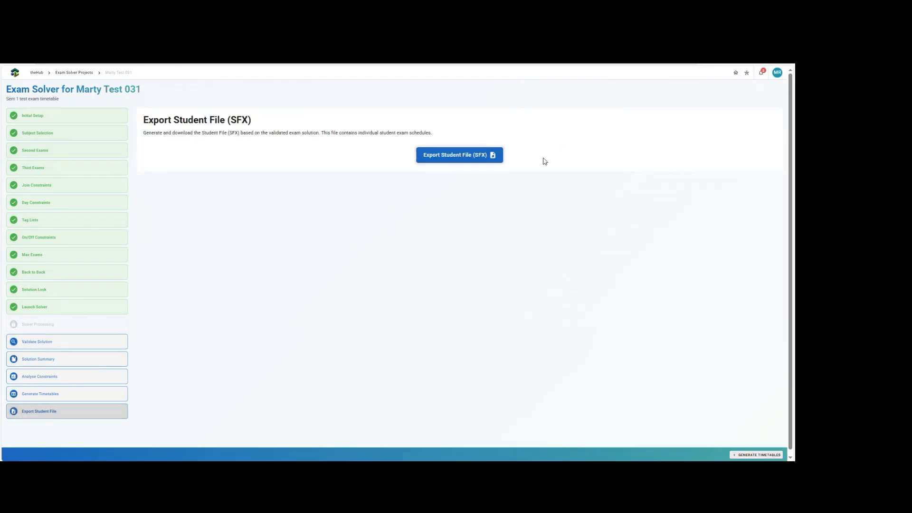
left_click(451, 156)
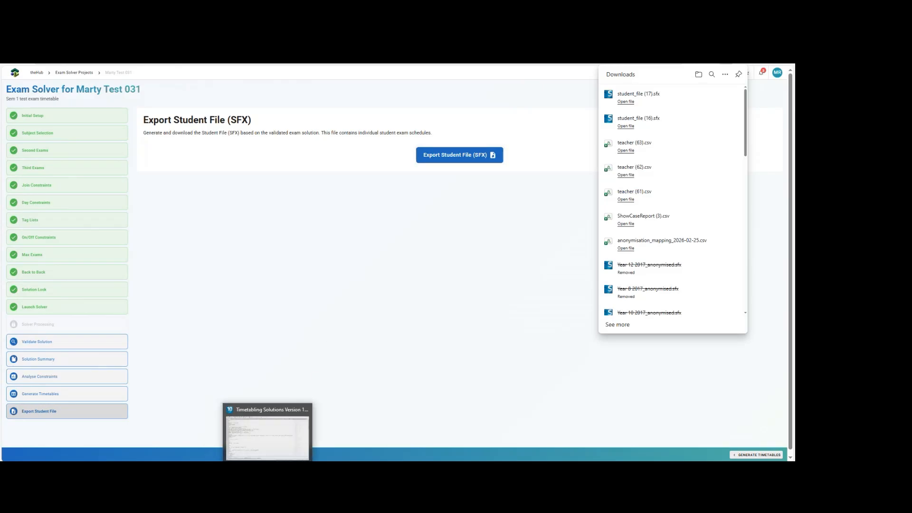
Switch to Timetabling Solutions, open the exported student file in the Student Options module and display its Develop Grid task
left_click(268, 469)
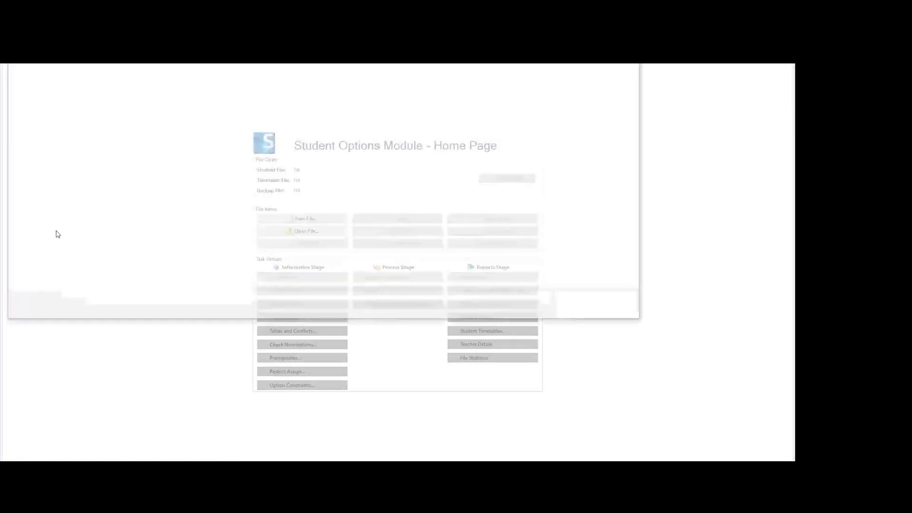
left_click(56, 122)
double_click(126, 122)
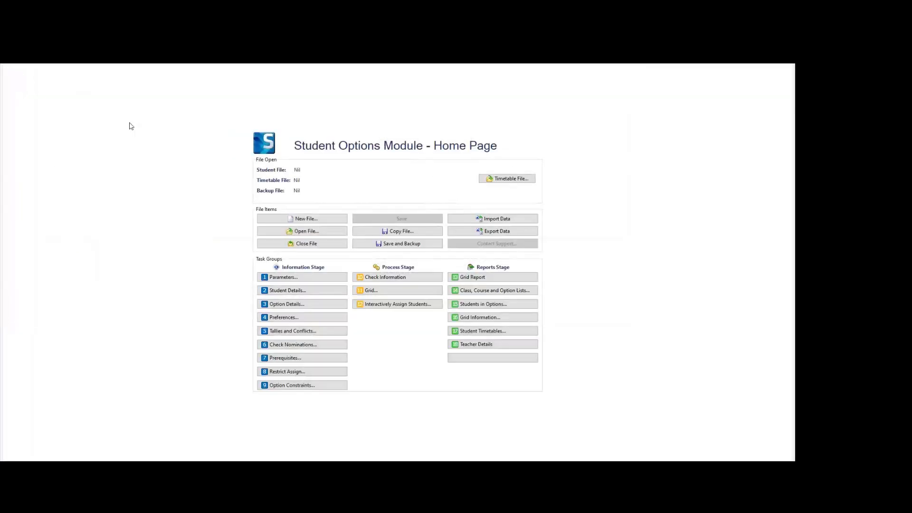
left_click(388, 292)
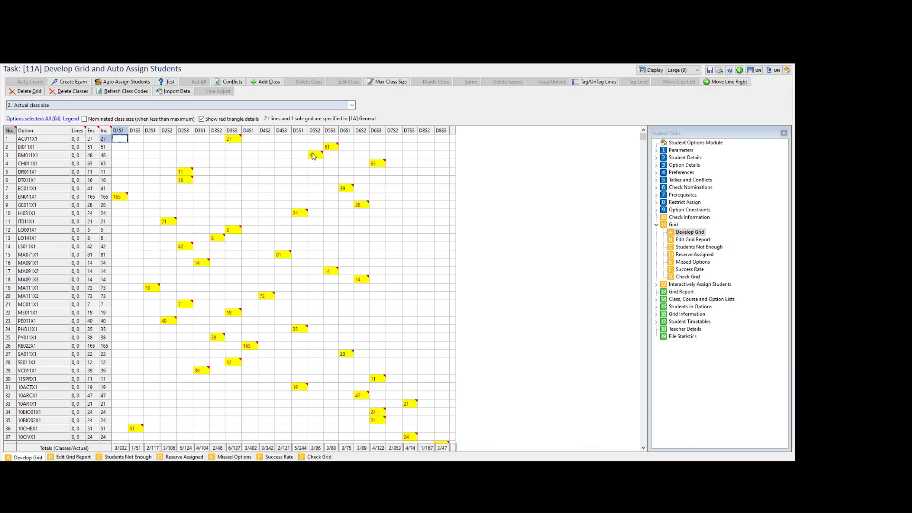
Look through the exam grid and check the session placement of 10BIO01X1 and 10BIO02X1
left_click(643, 429)
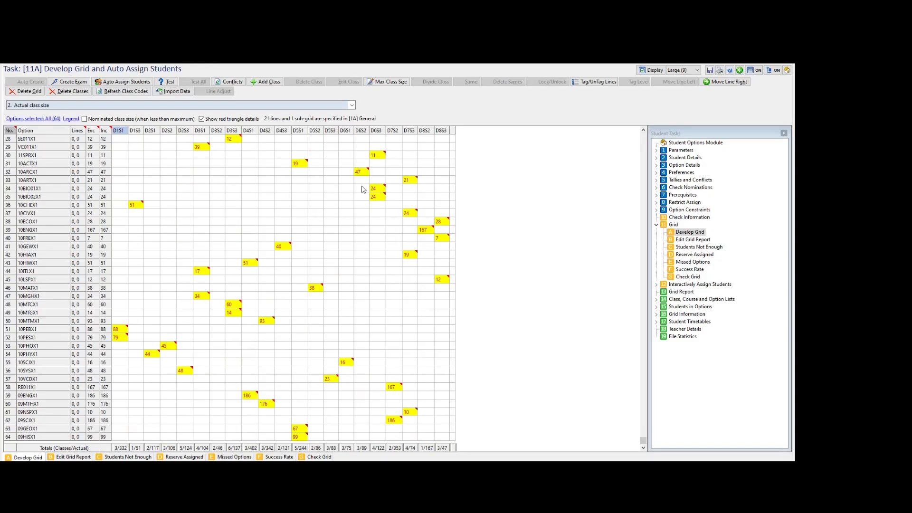
left_click(376, 190)
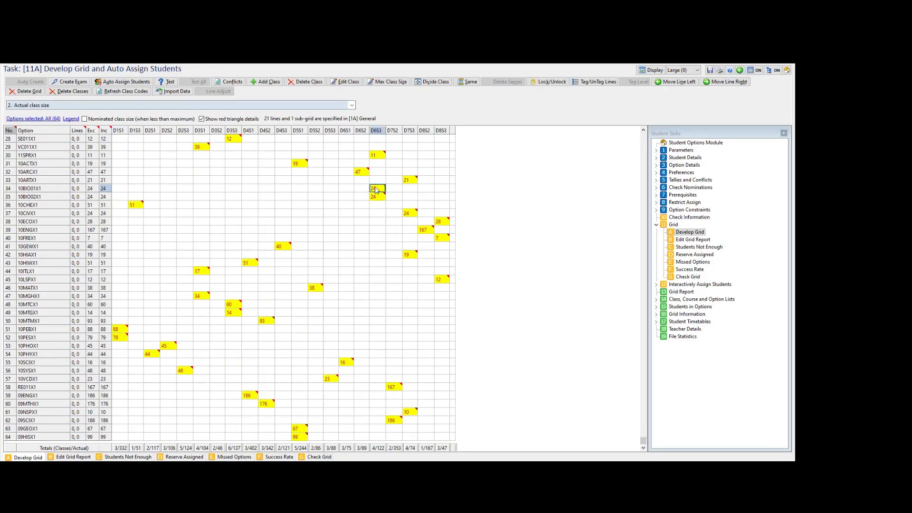
key("Down")
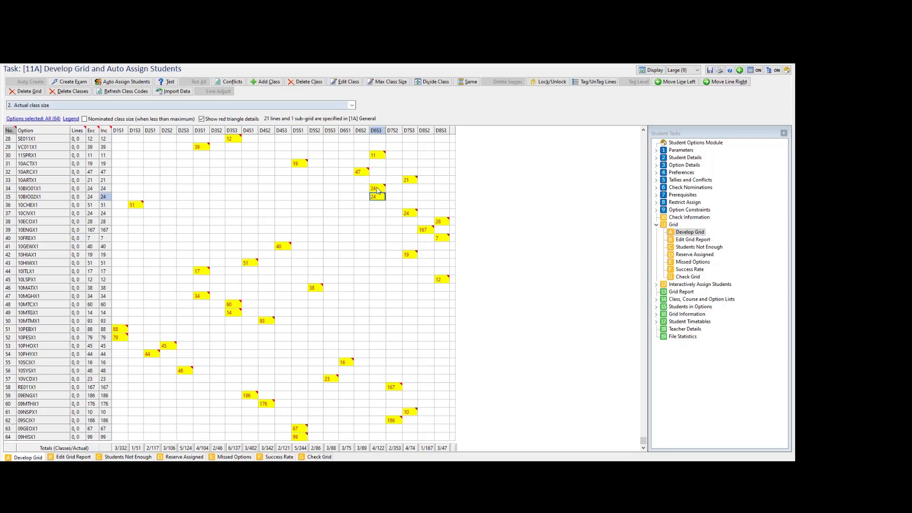
Switch back to the browser, return to the hub and open the Marking Load App
left_click(787, 71)
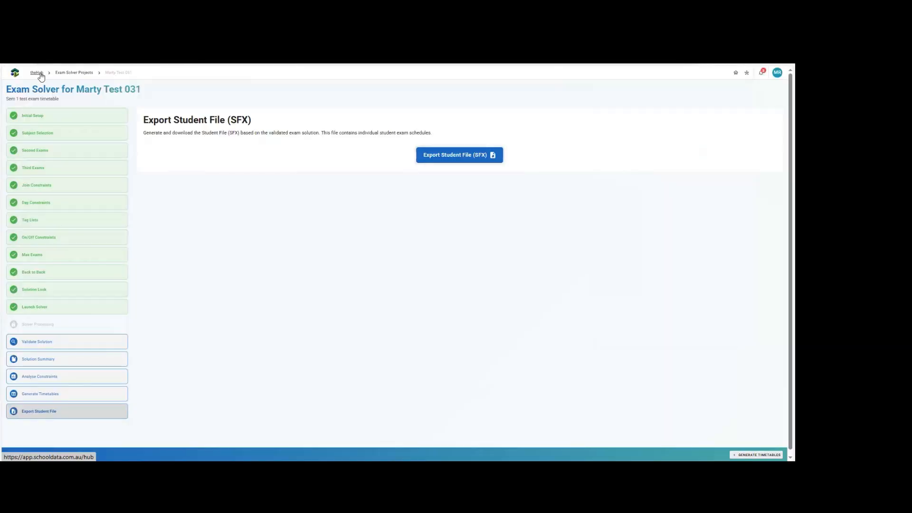
left_click(37, 72)
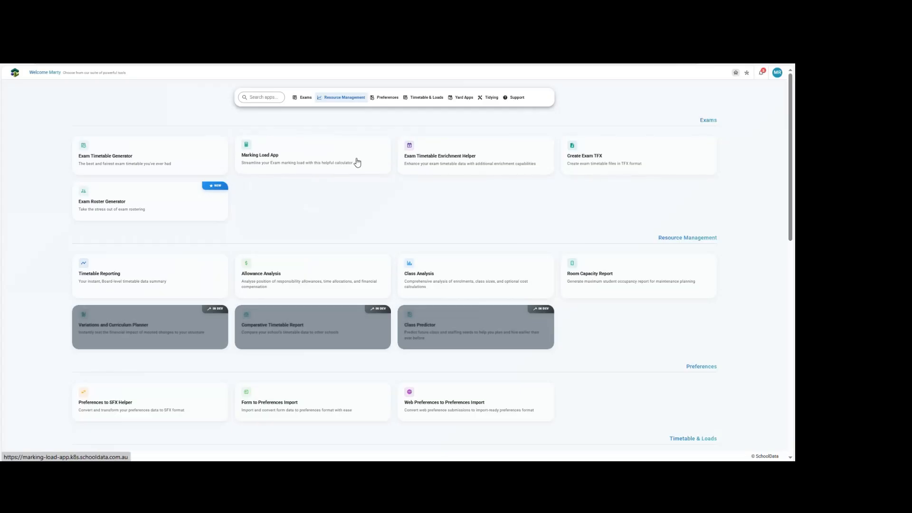
left_click(284, 162)
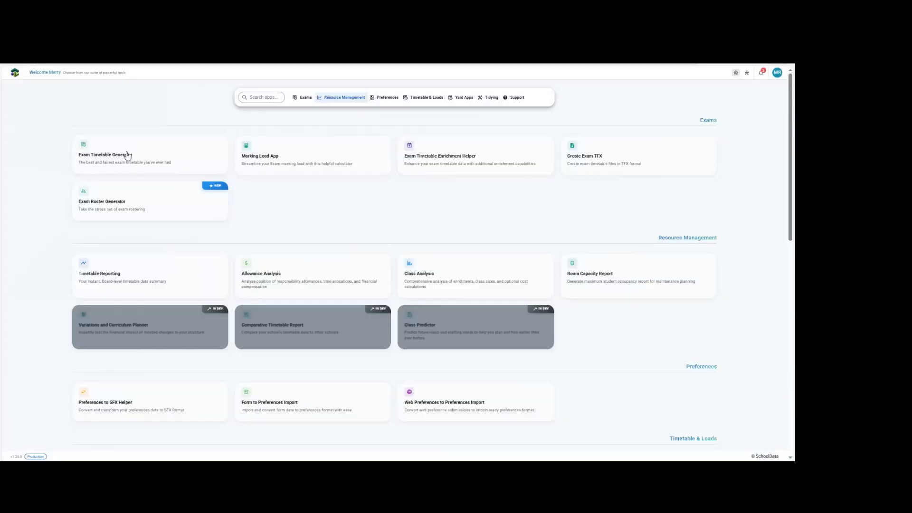
Reopen project 031 in the Exam Timetable Generator and download the solution from its Solution Summary
left_click(127, 156)
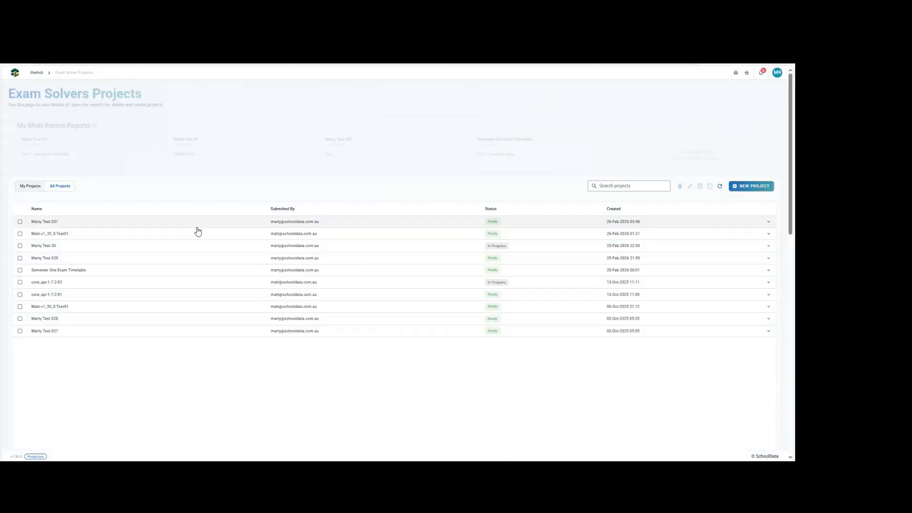
left_click(121, 226)
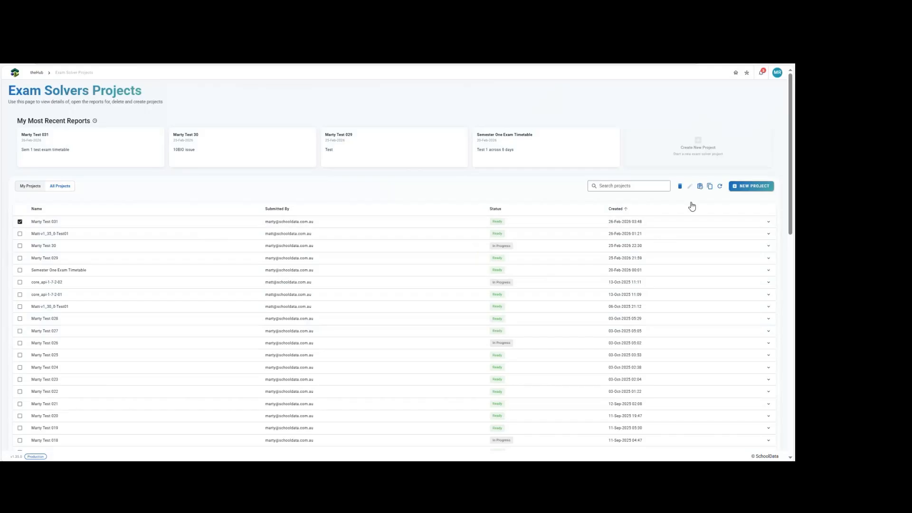
left_click(701, 187)
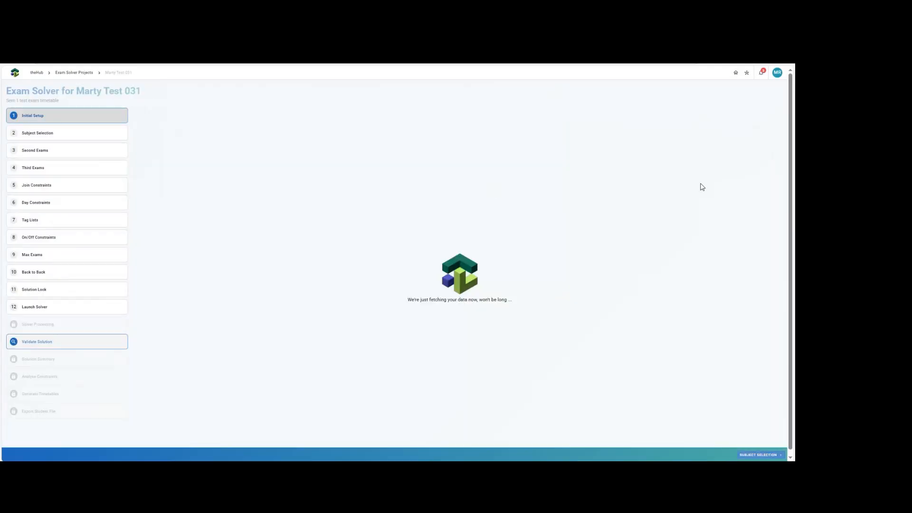
left_click(56, 344)
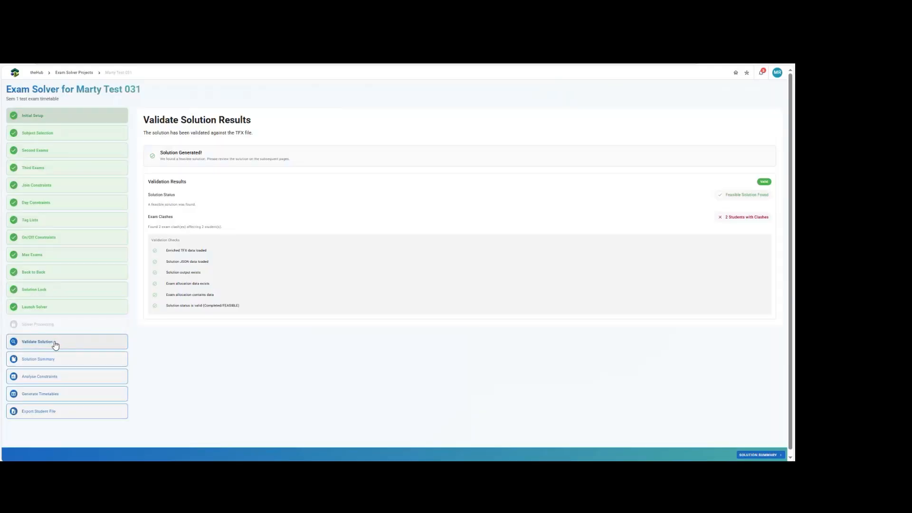
left_click(55, 361)
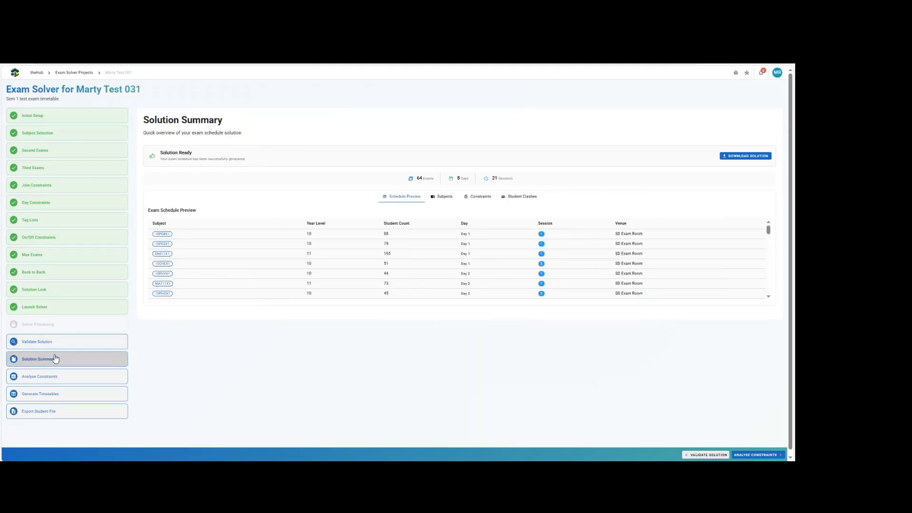
left_click(726, 156)
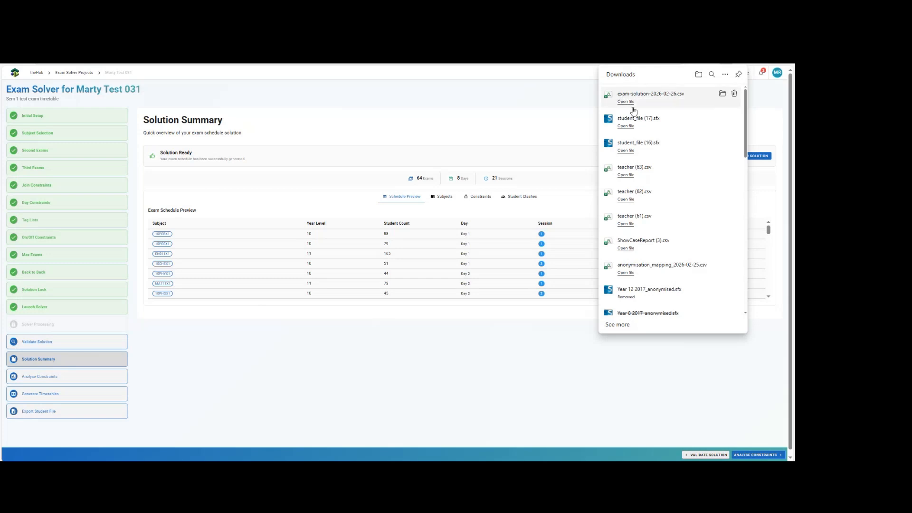
left_click(536, 118)
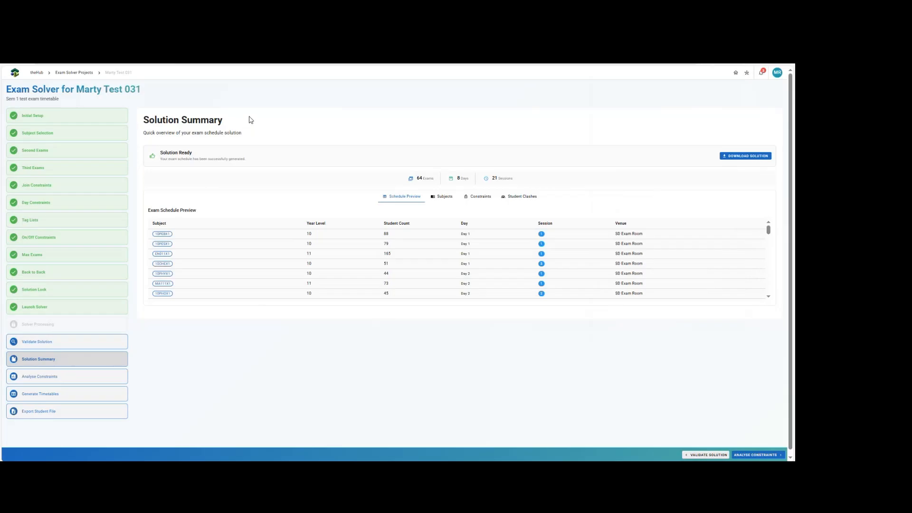
Load 2025_School_Data_College_Timetable.tfx and exam-solution-2026-02-26.csv into the Teacher Subject Load Calculator and continue to subject selection
left_click(254, 38)
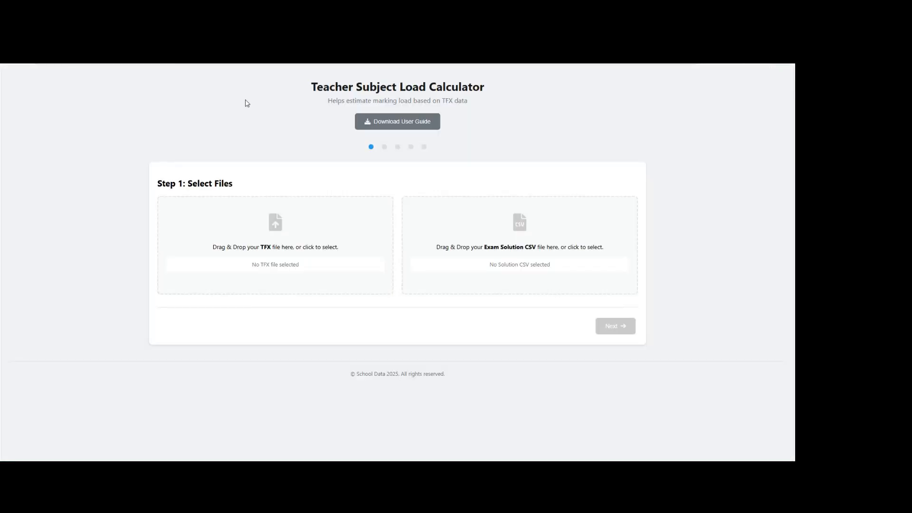
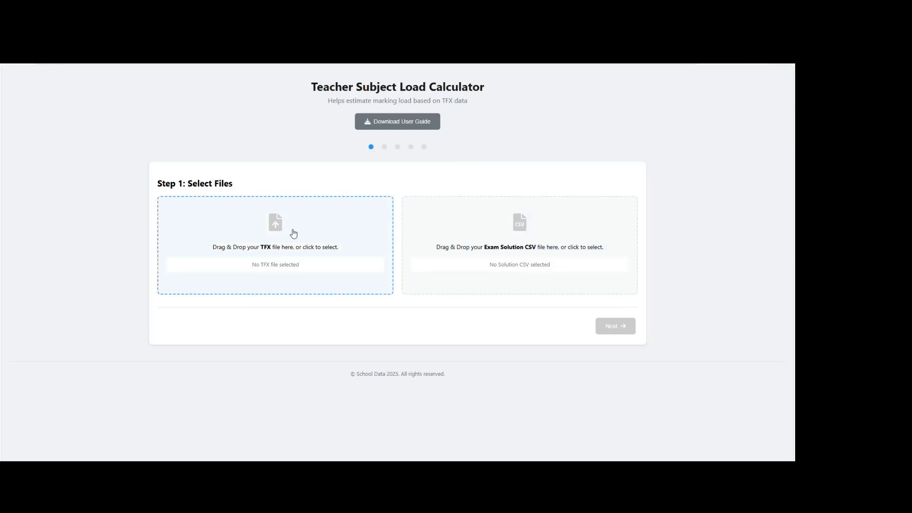
left_click(275, 234)
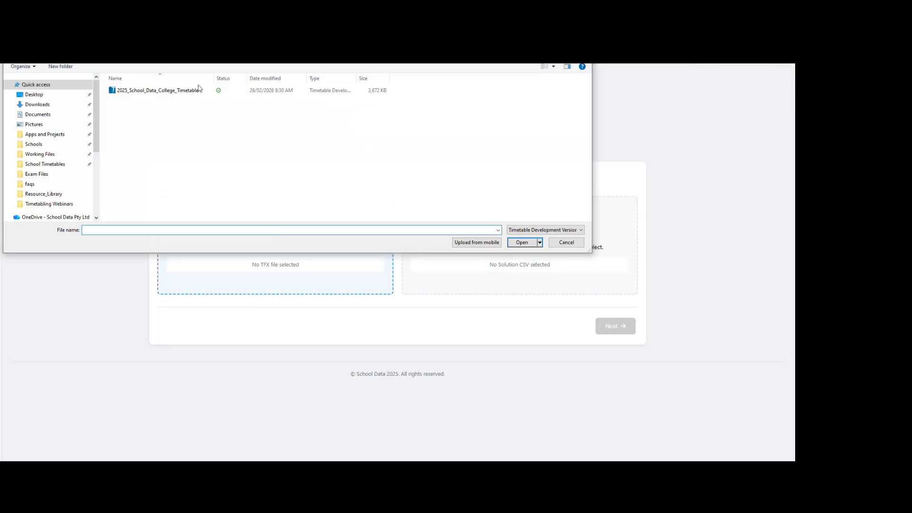
double_click(160, 92)
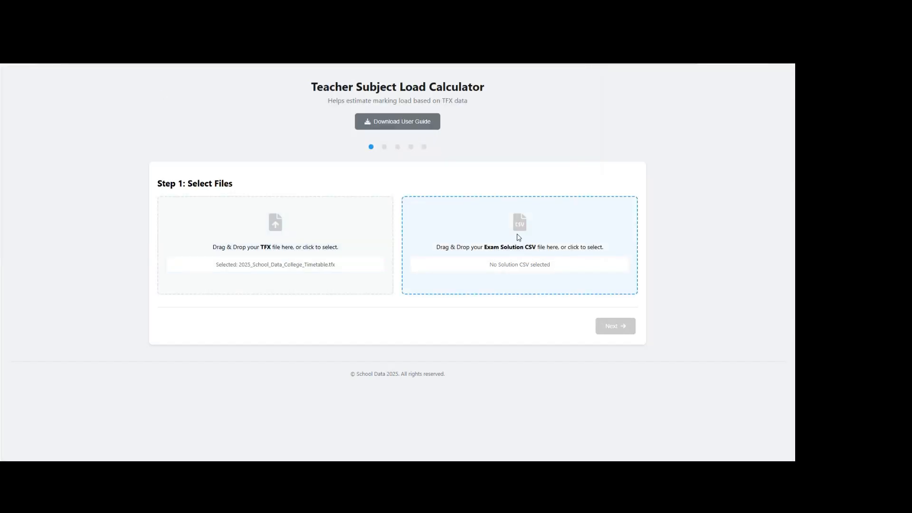
left_click(519, 238)
left_click(44, 108)
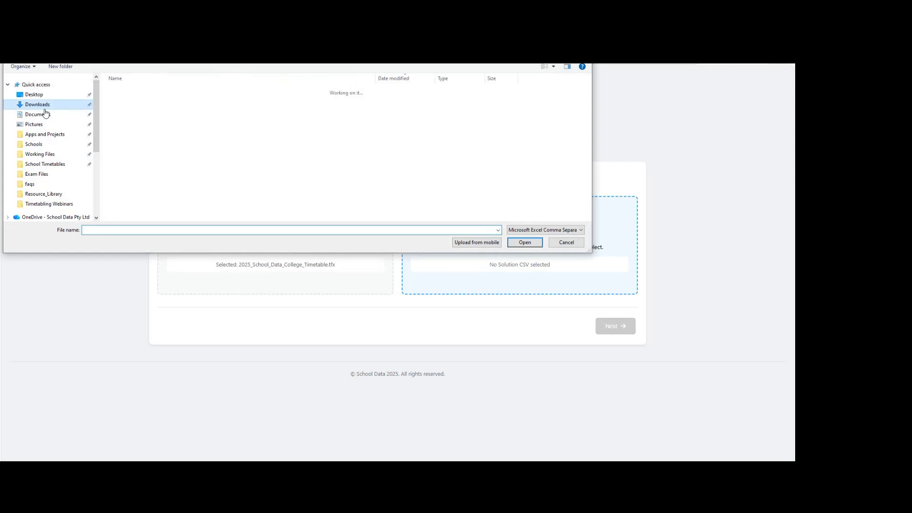
double_click(140, 104)
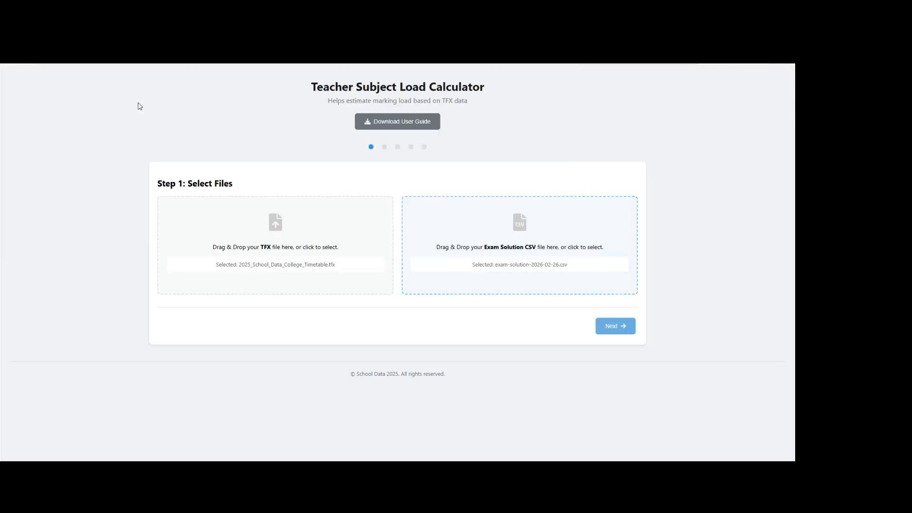
left_click(613, 330)
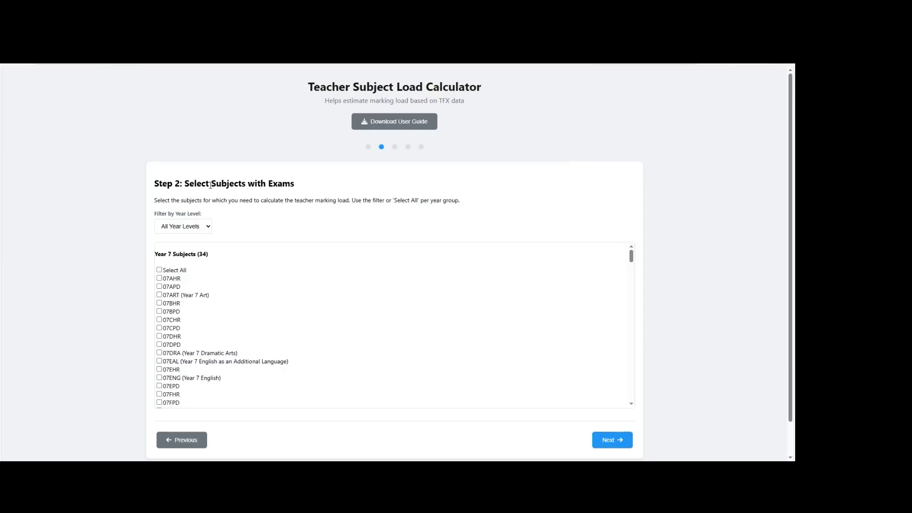
Review the preselected exam subjects with all year levels shown, keep the selection and continue to the teacher subject load review
scroll(319, 344, "down", 12)
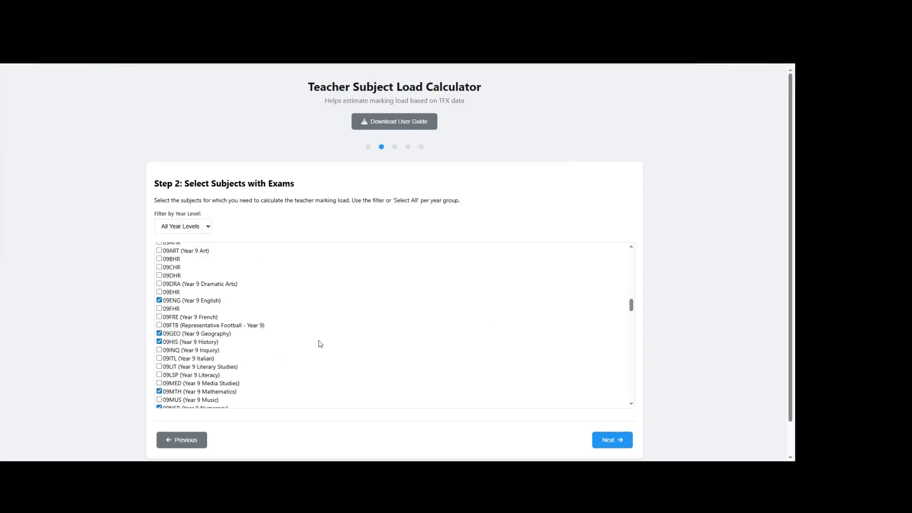
scroll(320, 344, "down", 6)
scroll(266, 323, "up", 3)
scroll(221, 295, "up", 2)
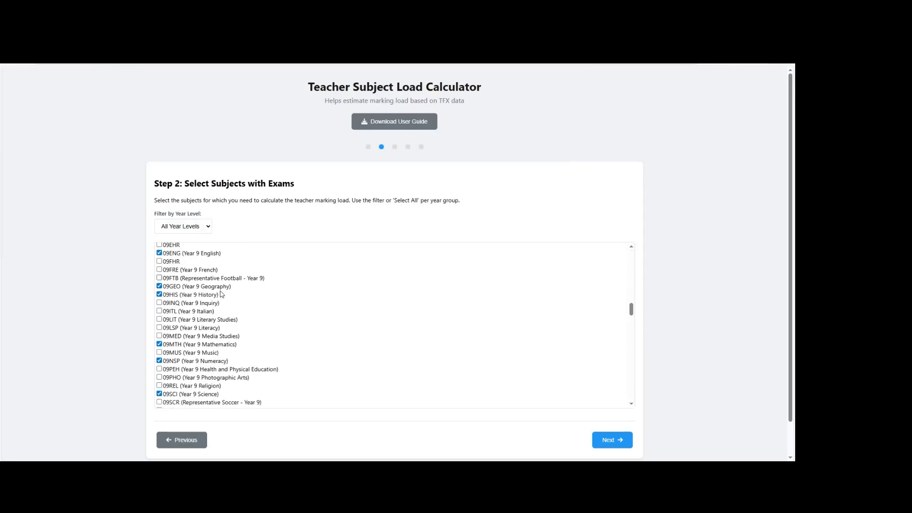
scroll(221, 295, "down", 9)
scroll(82, 284, "down", 1)
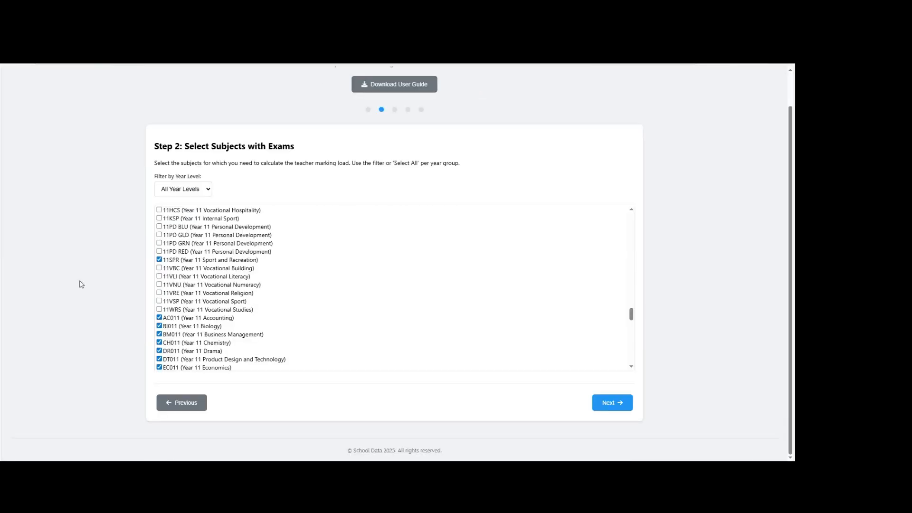
scroll(312, 284, "up", 6)
left_click(206, 190)
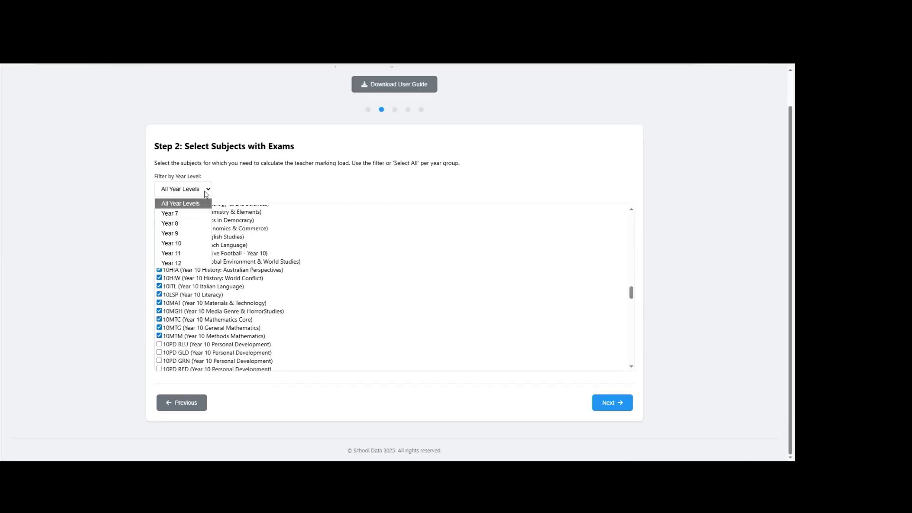
left_click(278, 183)
scroll(483, 318, "down", 6)
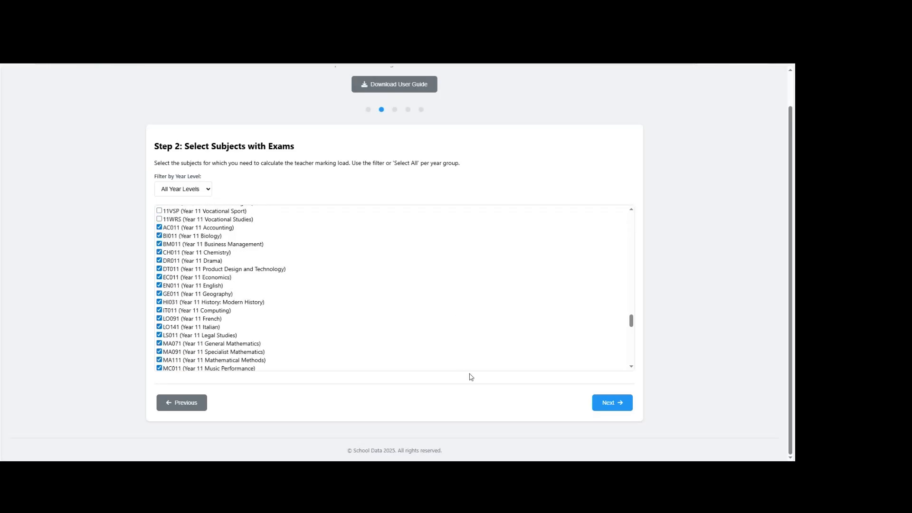
left_click(611, 404)
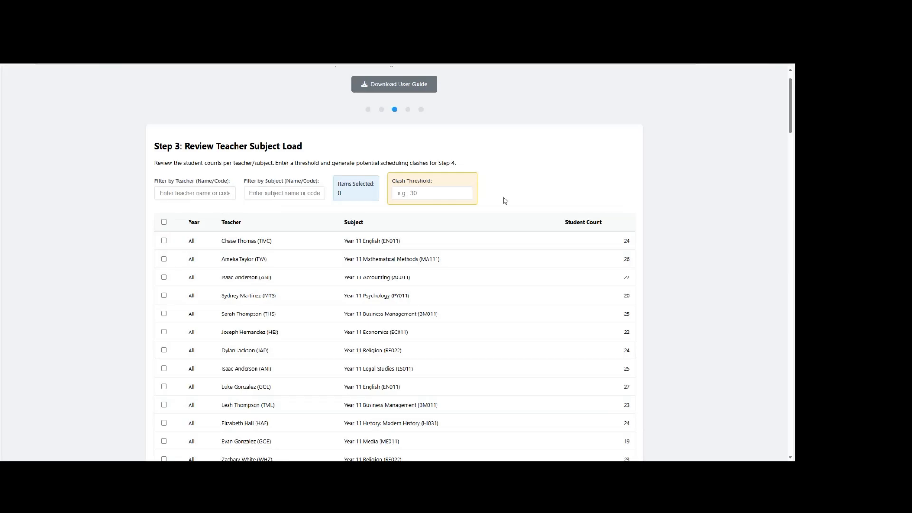
Set the clash threshold to 40 and select all teacher and subject rows in the load review
left_click(413, 193)
type("40")
key("Tab")
scroll(656, 184, "down", 1)
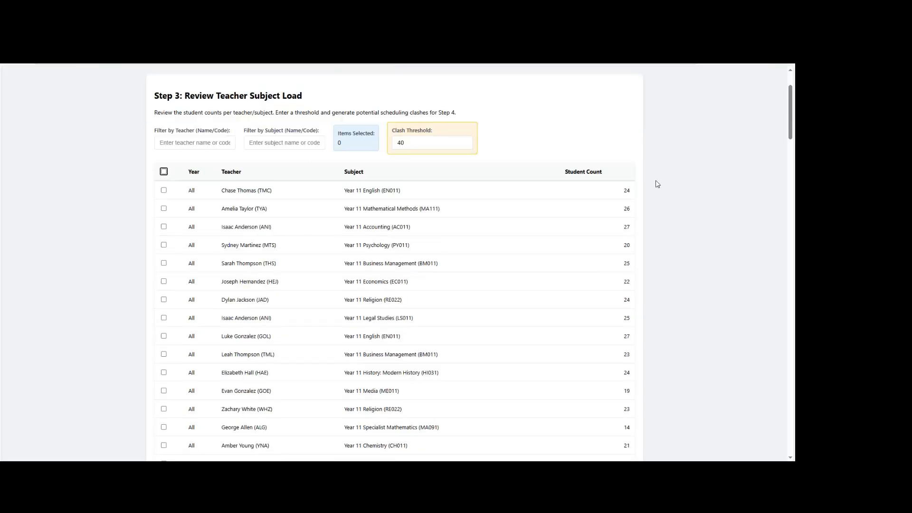
left_click(163, 181)
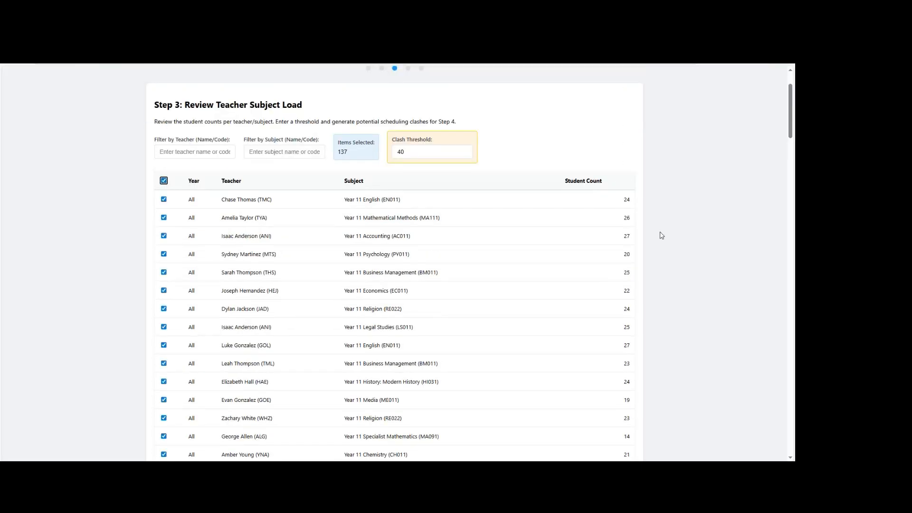
scroll(636, 204, "up", 1)
scroll(613, 196, "down", 20)
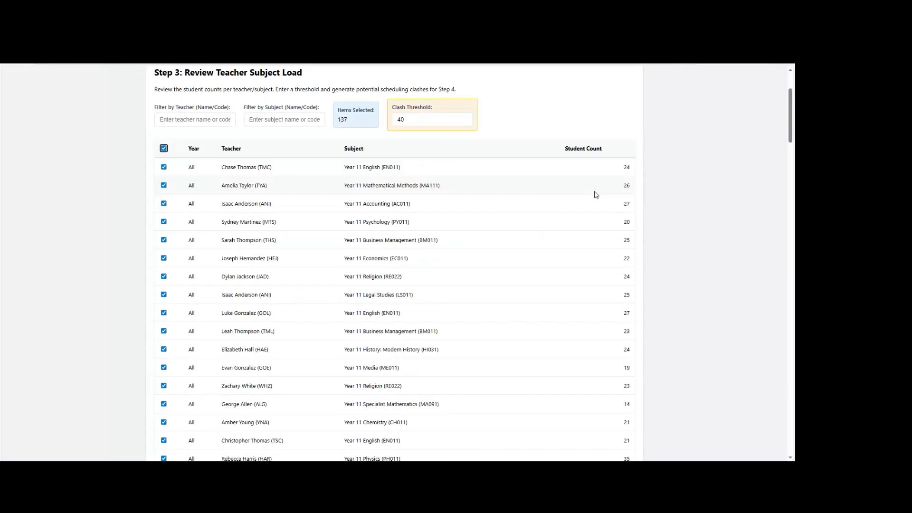
Generate the scheduling constraints from the selected teacher loads and review the subject combinations, highlighting the Year 9, 10 and 11 English combination
scroll(614, 197, "down", 15)
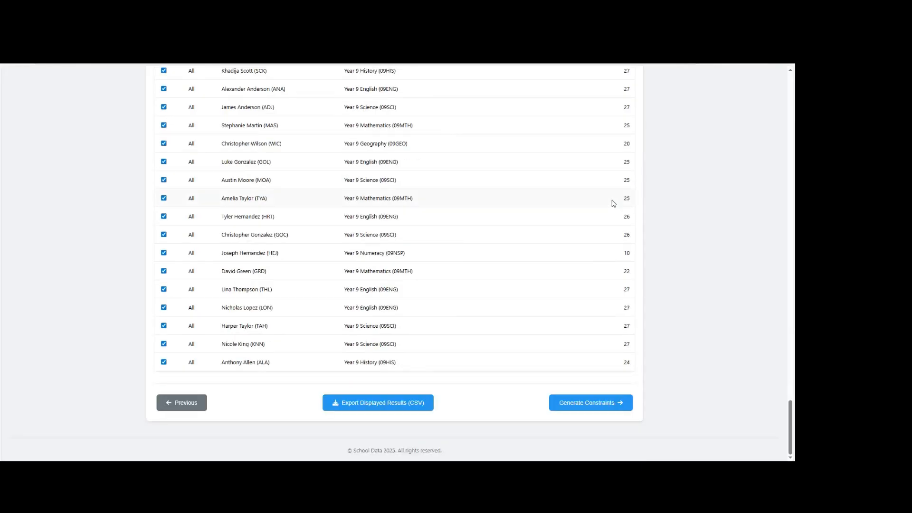
left_click(608, 400)
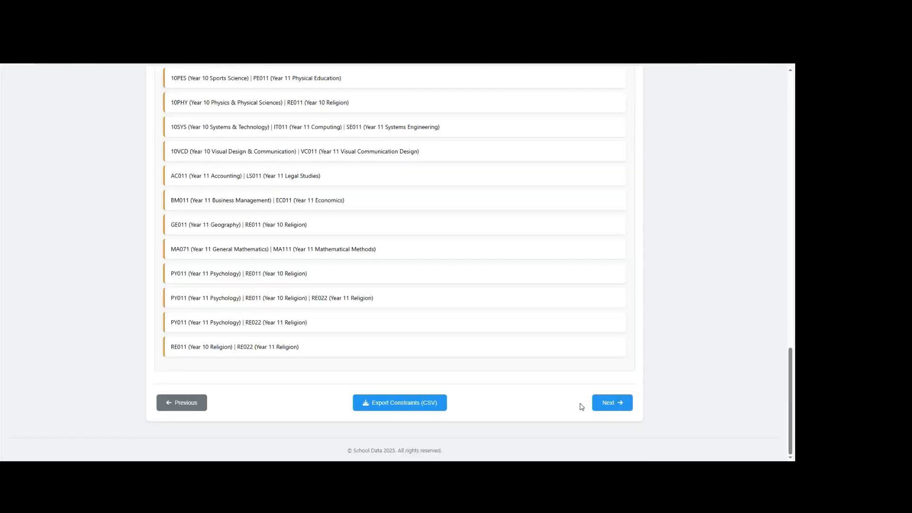
scroll(494, 261, "up", 20)
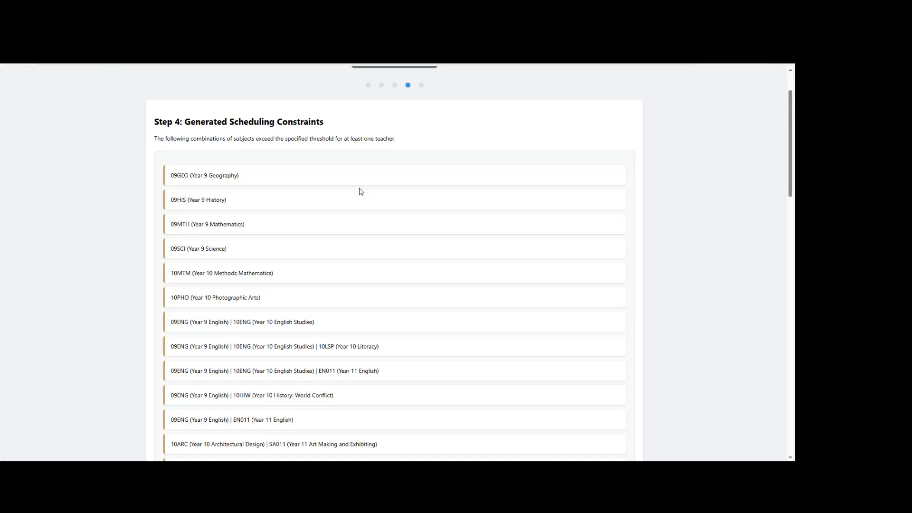
scroll(360, 180, "down", 1)
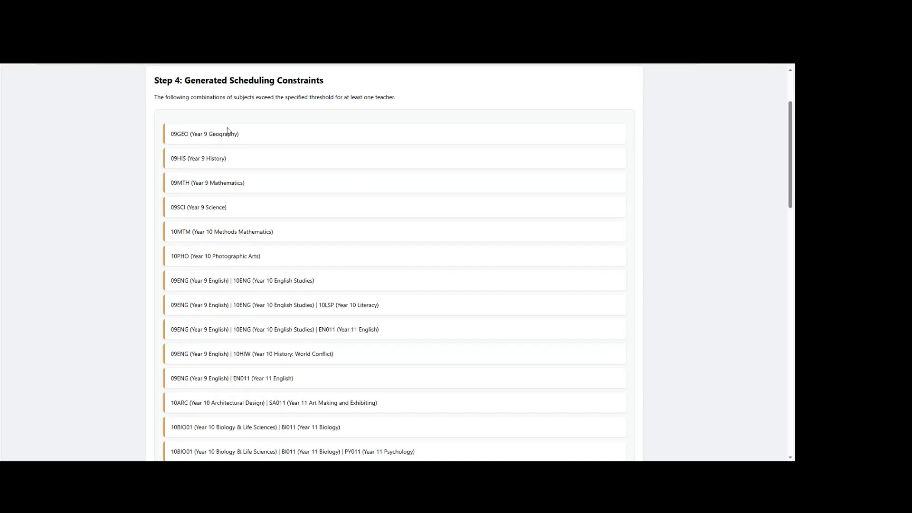
scroll(332, 269, "down", 2)
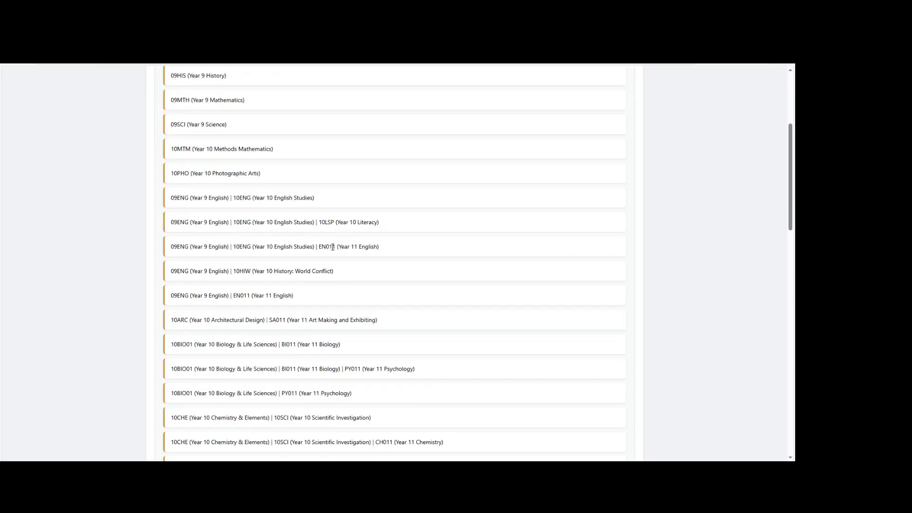
left_click_drag(171, 246, 379, 246)
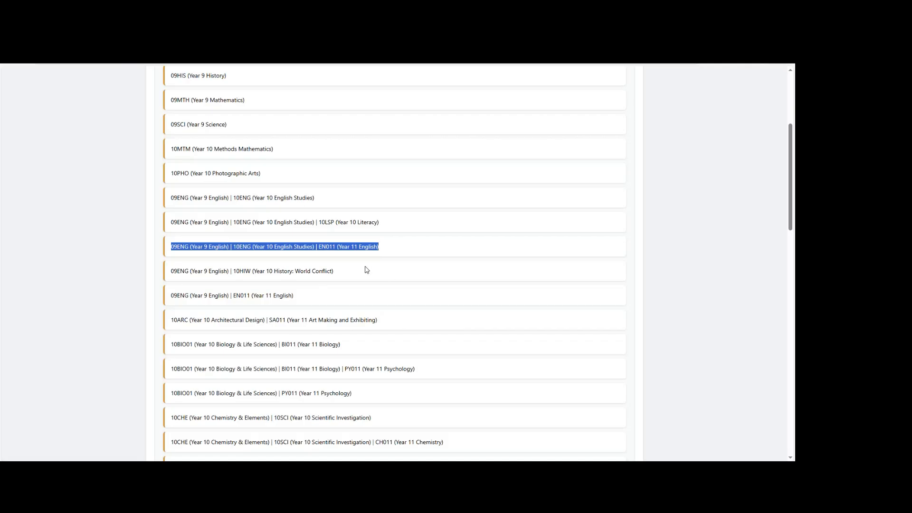
scroll(367, 270, "up", 4)
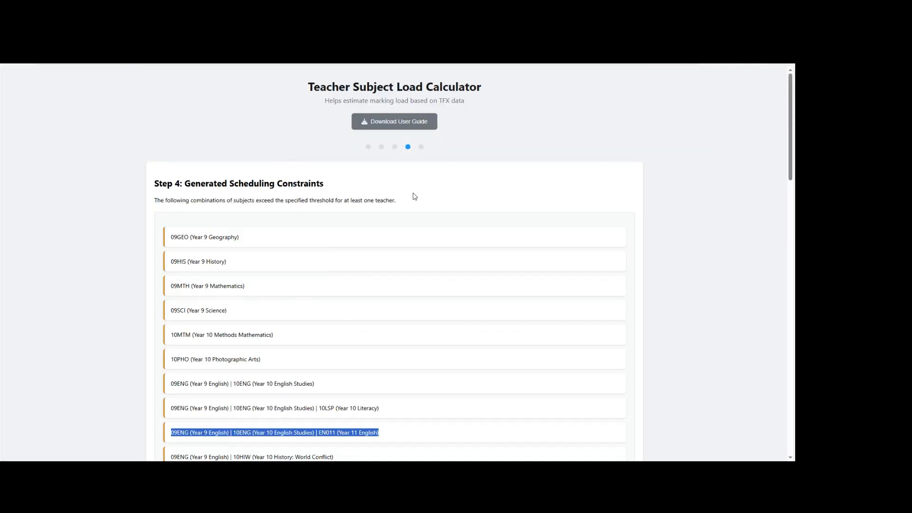
scroll(415, 196, "down", 20)
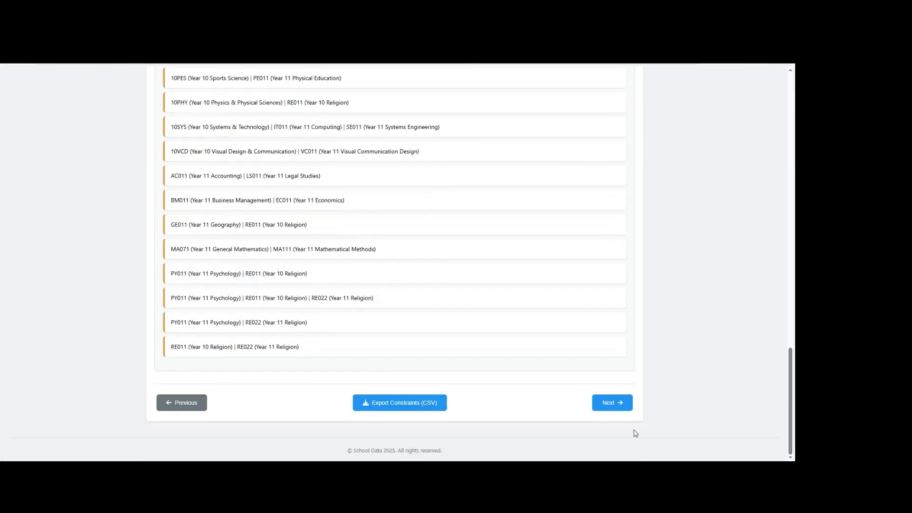
Continue to the daily marking load stage, calculate the marking load and review every teacher's load across the exam days
left_click(618, 405)
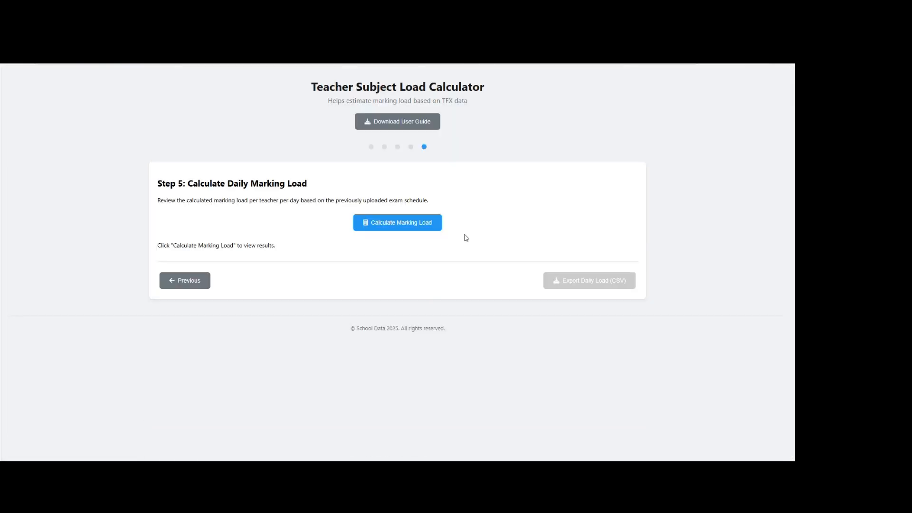
left_click(392, 229)
scroll(571, 292, "down", 2)
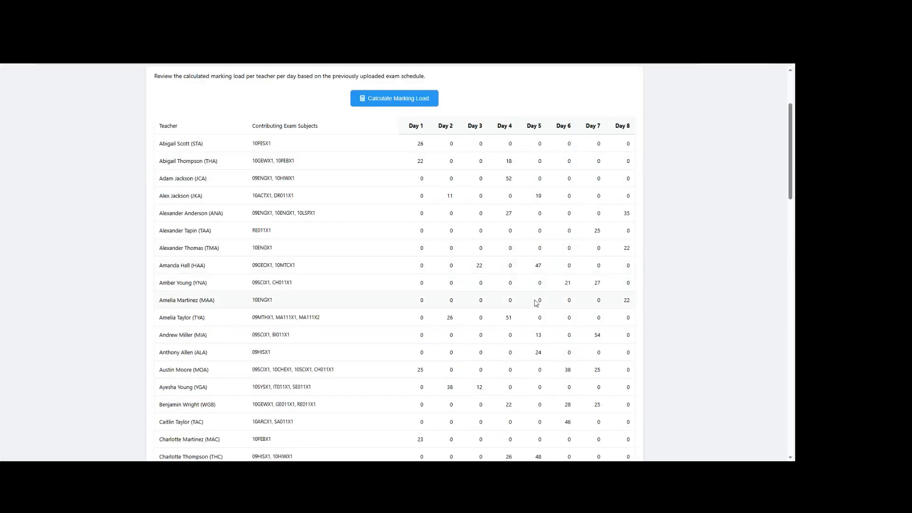
scroll(573, 321, "down", 3)
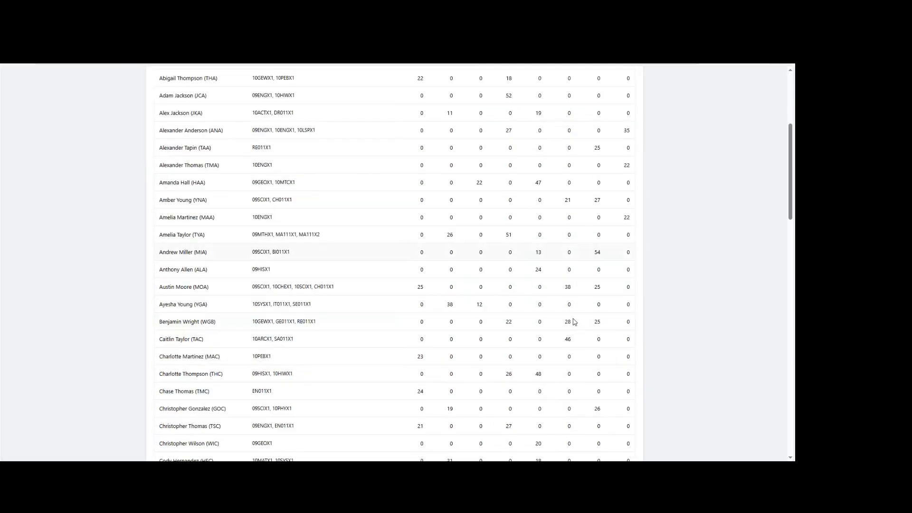
scroll(575, 321, "down", 3)
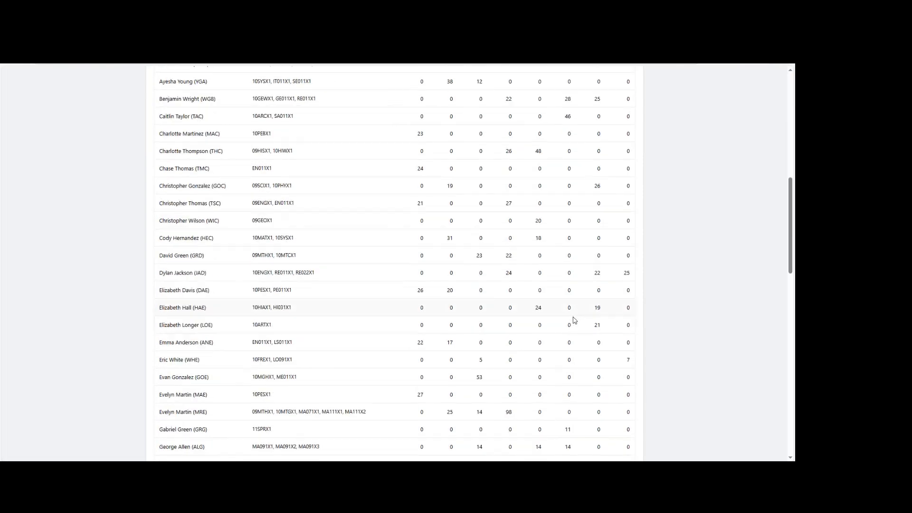
scroll(575, 321, "down", 12)
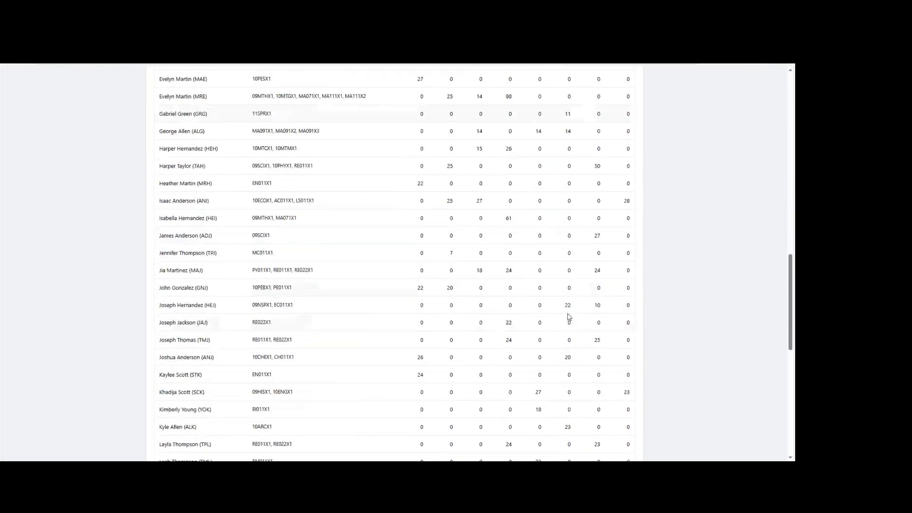
scroll(570, 317, "down", 3)
scroll(532, 303, "up", 1)
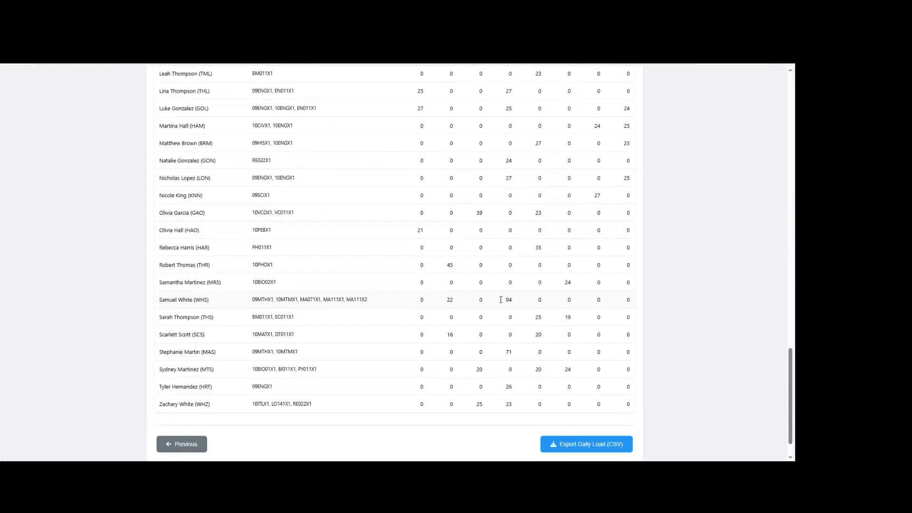
scroll(487, 298, "down", 3)
scroll(525, 299, "down", 1)
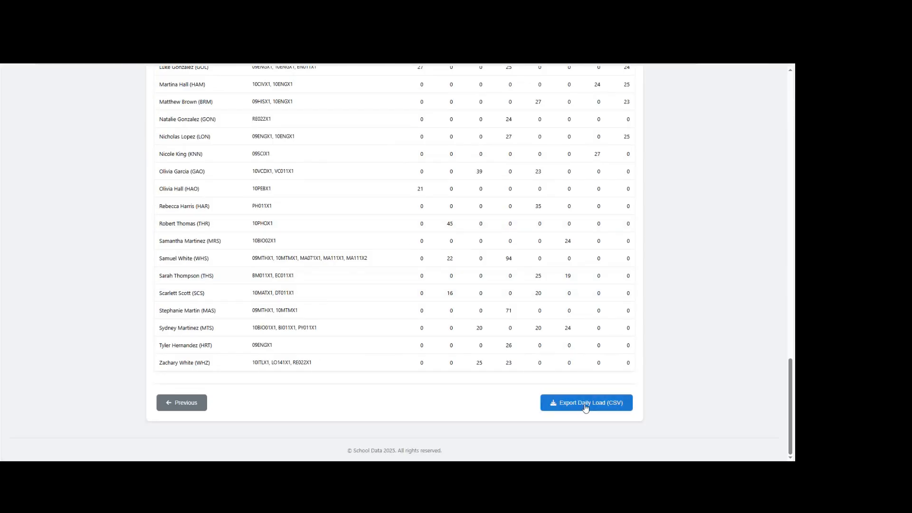
scroll(378, 189, "up", 5)
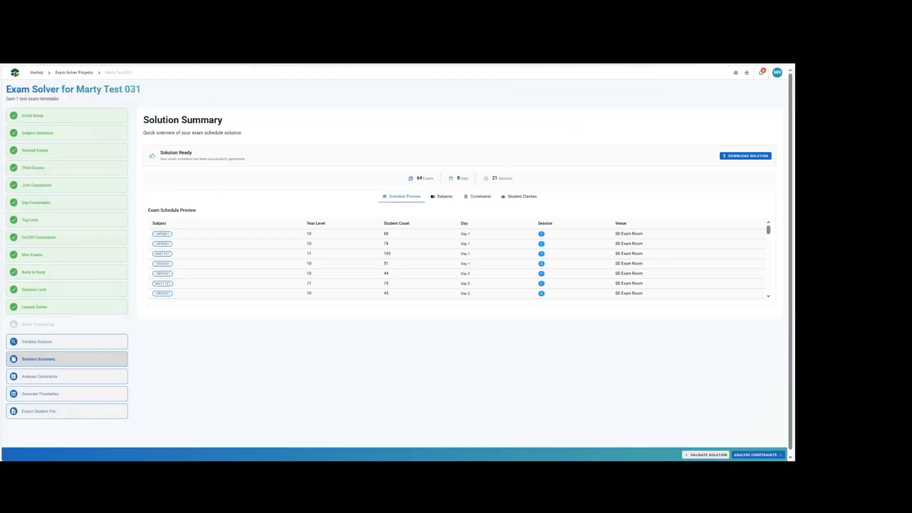
Open the Exam Timetable Enrichment Helper from theHub, then load and process 2025_School_Data_College_Timetable.tfx and exam-solution-2026-02-26.csv
left_click(38, 73)
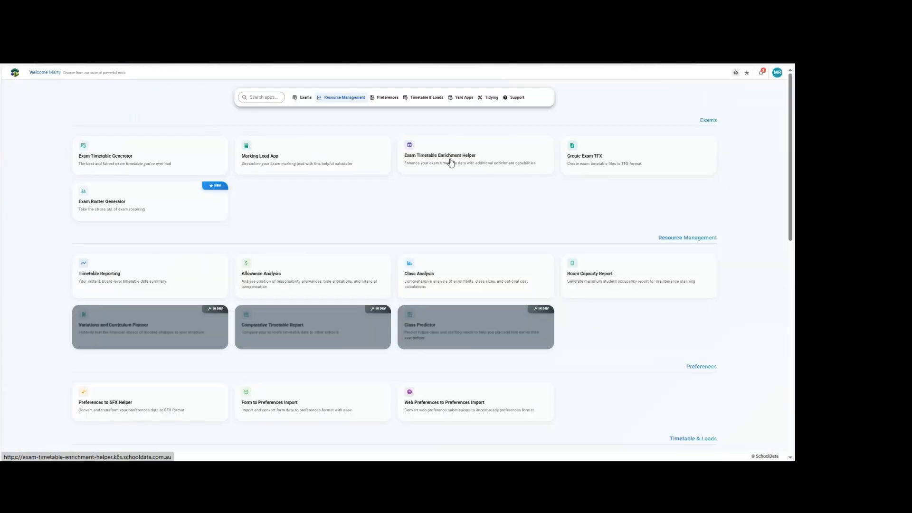
left_click(452, 163)
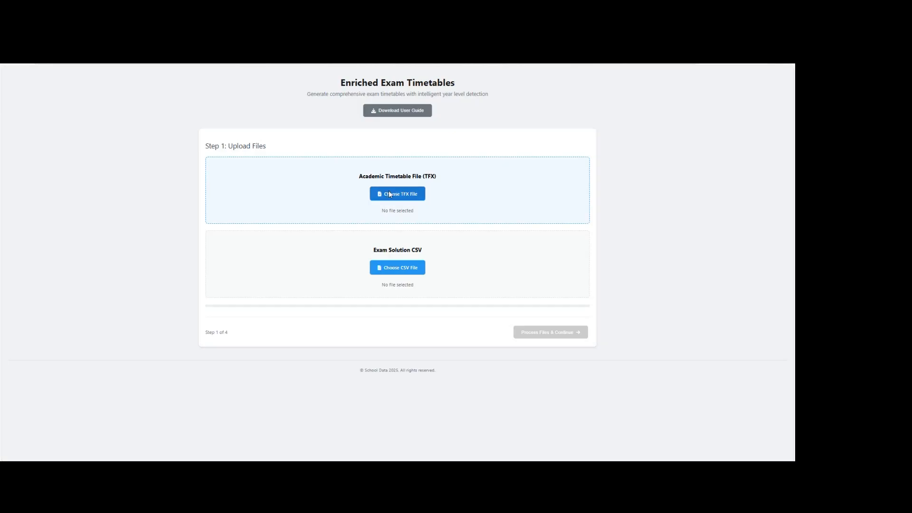
left_click(390, 194)
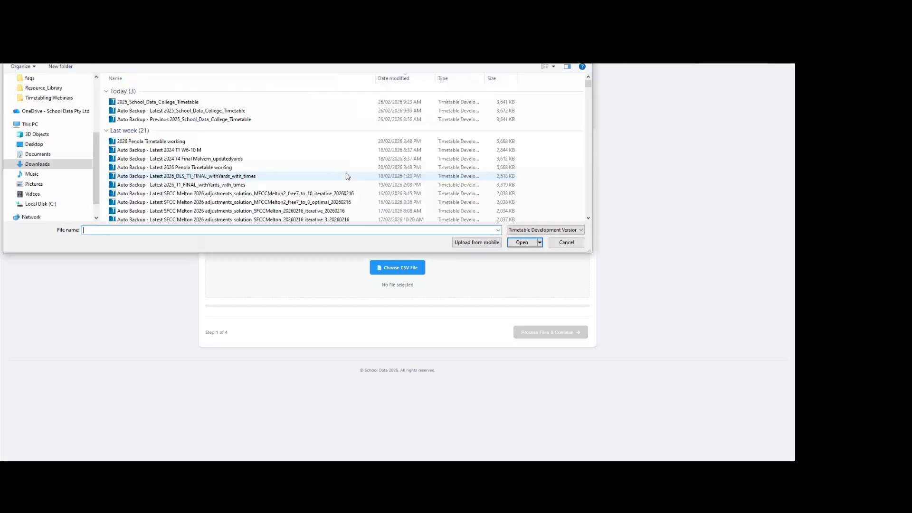
scroll(52, 119, "up", 1)
left_click(90, 97)
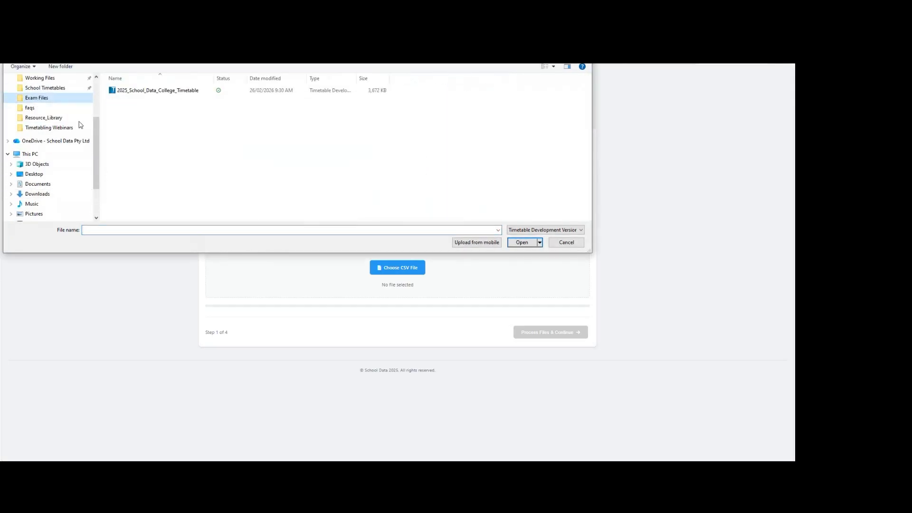
double_click(157, 91)
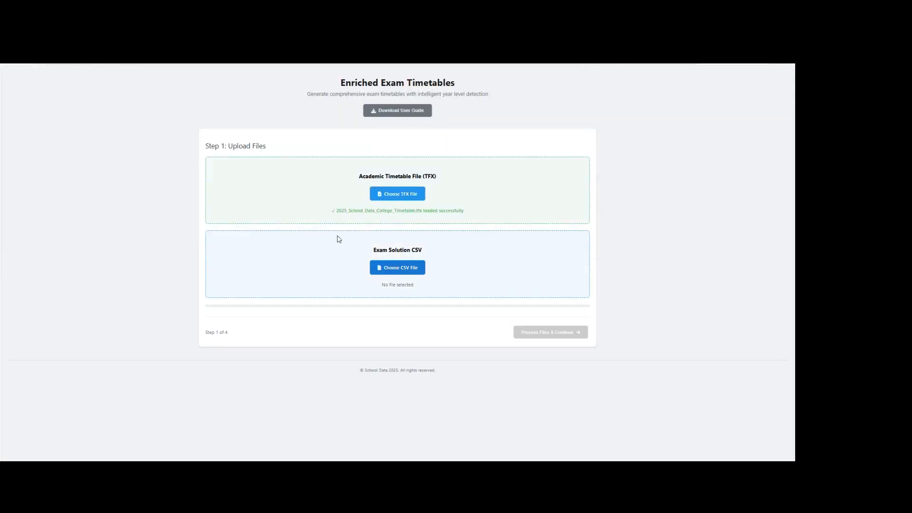
left_click(37, 106)
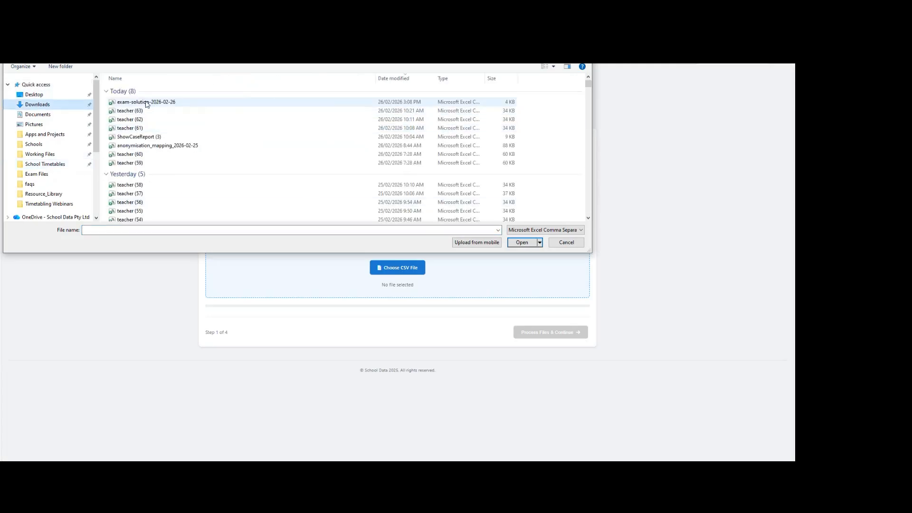
double_click(147, 104)
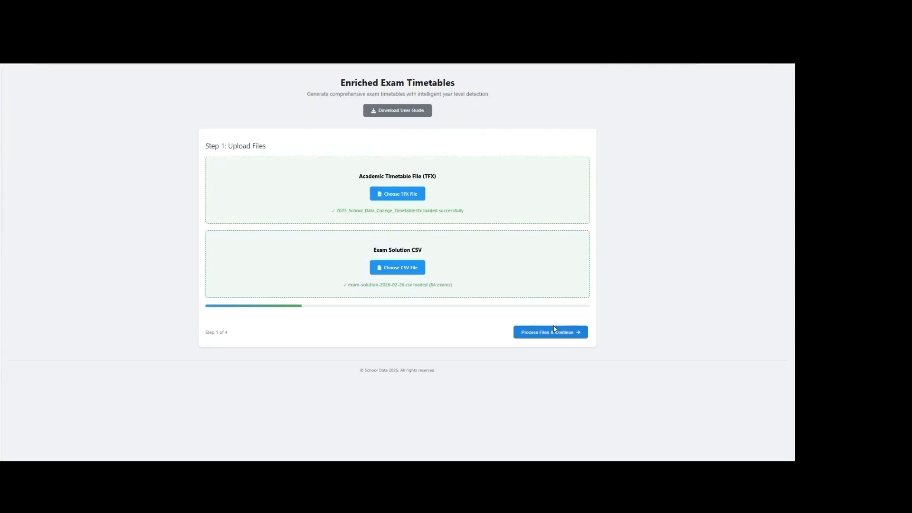
left_click(554, 331)
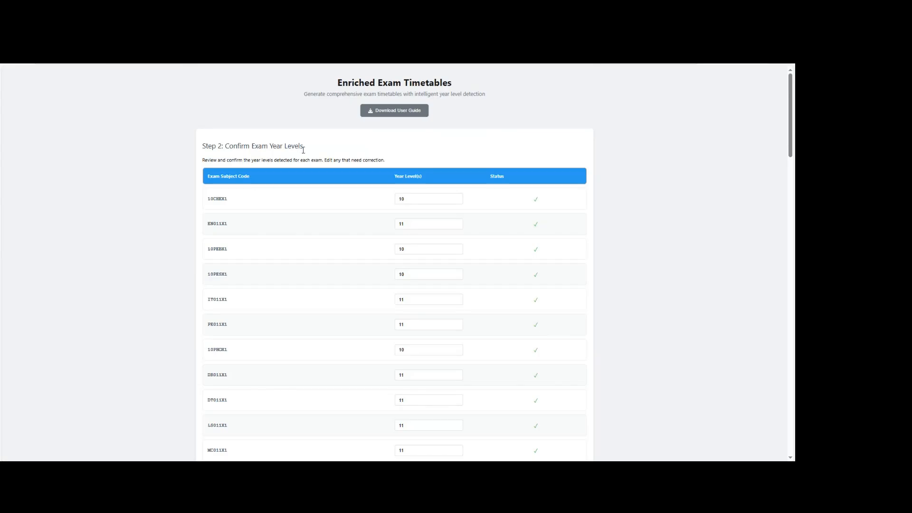
Review the detected year levels for all exams, keep them as they are and continue to scheduling
scroll(373, 316, "down", 3)
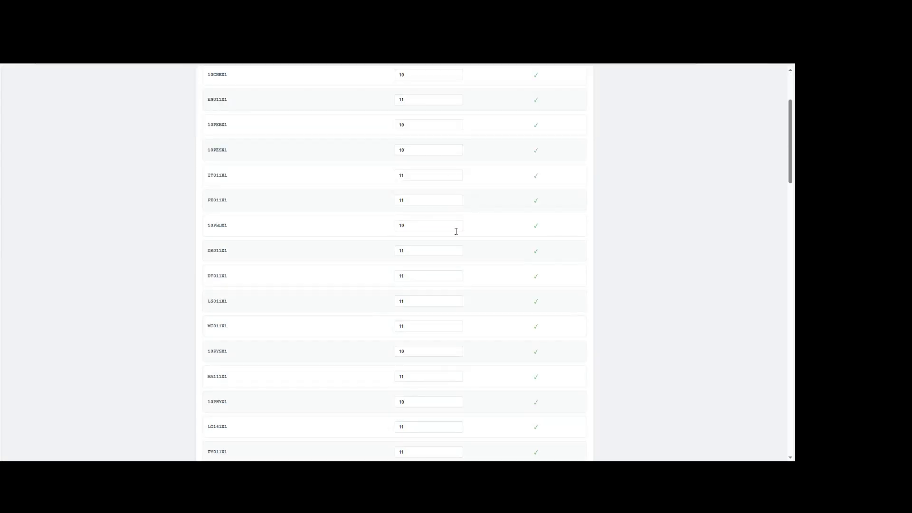
scroll(427, 287, "down", 20)
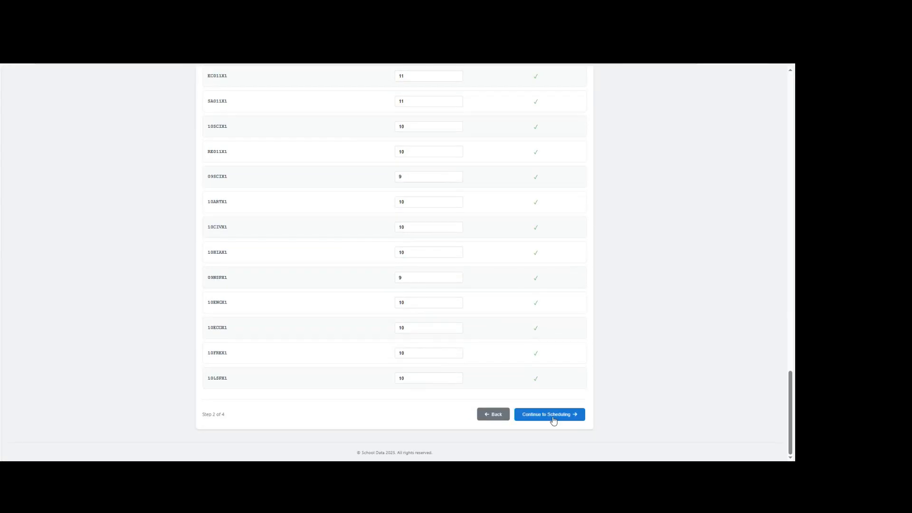
left_click(553, 417)
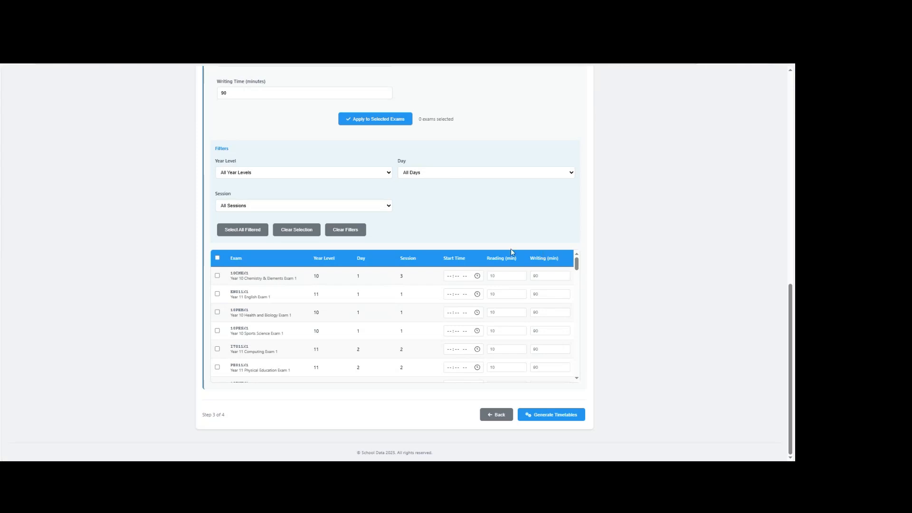
Set exam Day 1 to 10/06/2026 on cycle Day 4 and auto-populate the dates and cycle days for the remaining exam days
scroll(304, 145, "up", 3)
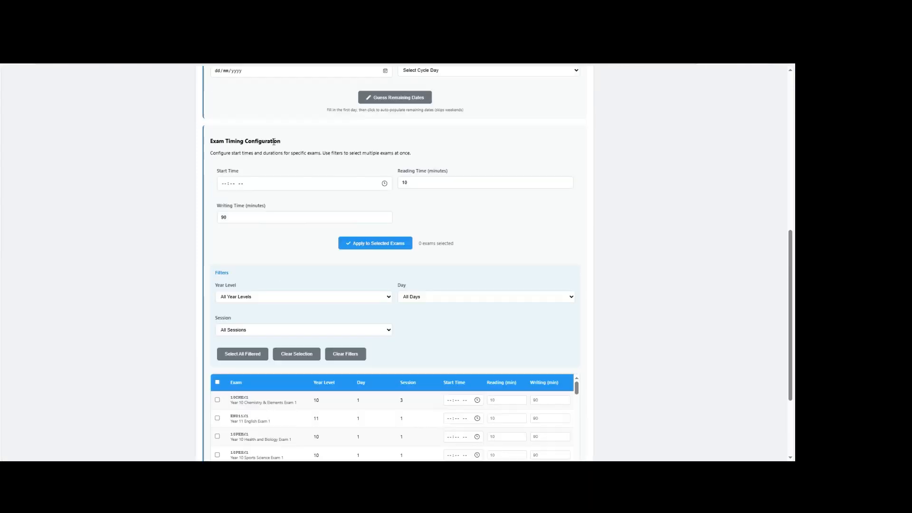
scroll(251, 167, "up", 3)
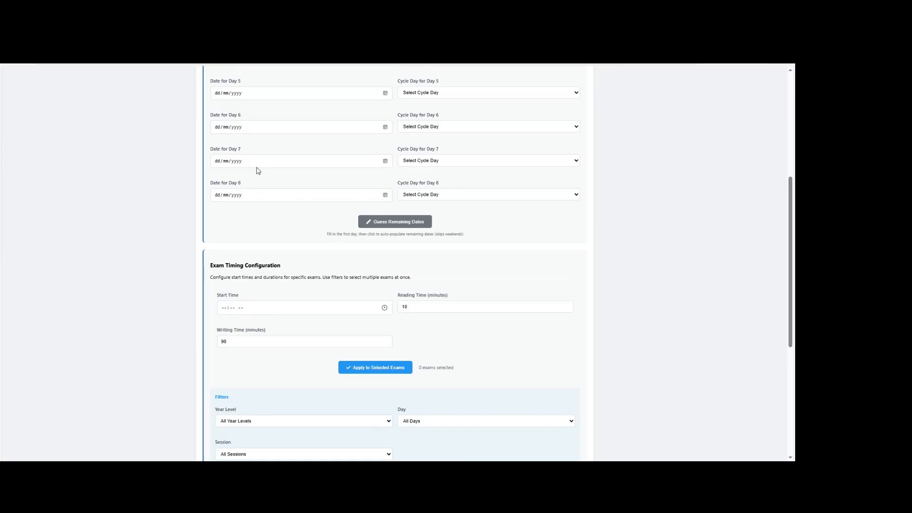
scroll(254, 169, "up", 6)
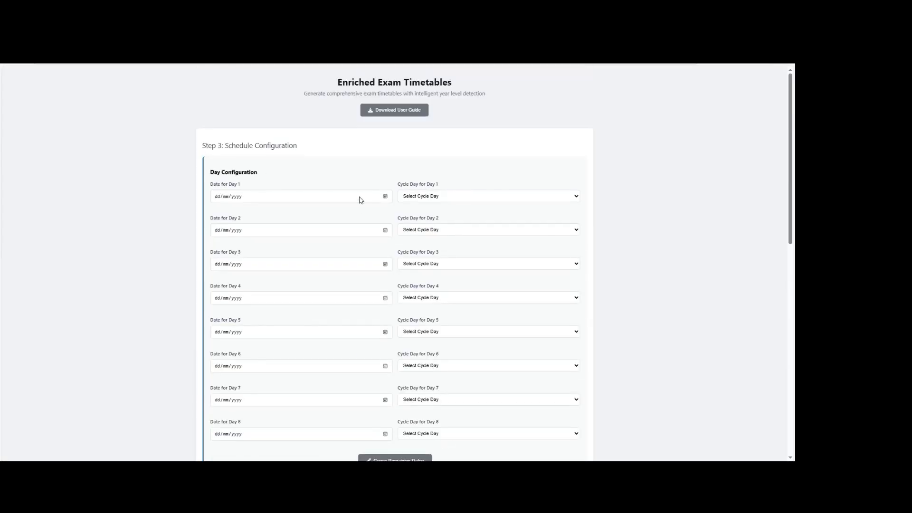
scroll(360, 200, "down", 2)
left_click(219, 117)
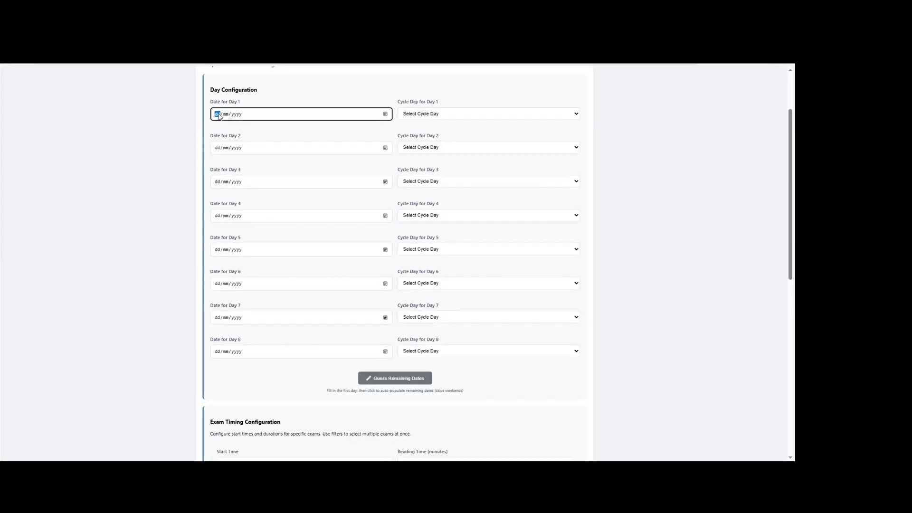
type("1006")
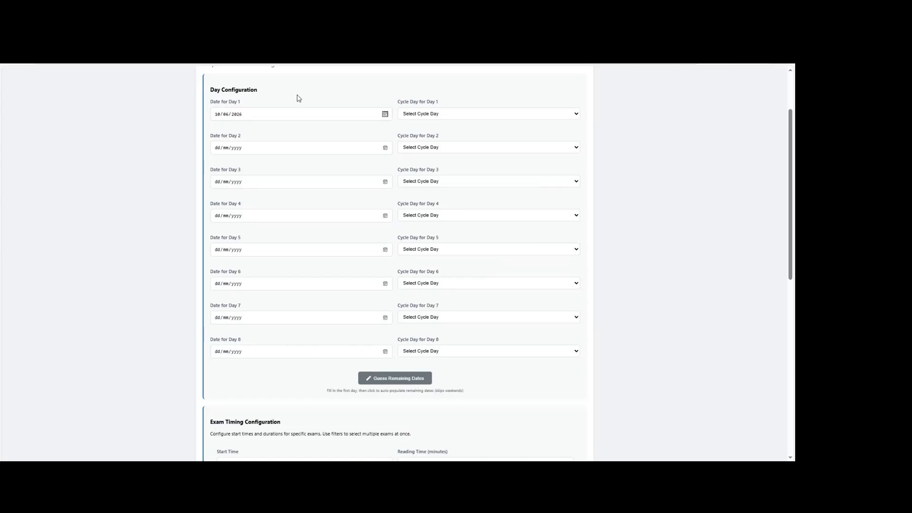
left_click(449, 113)
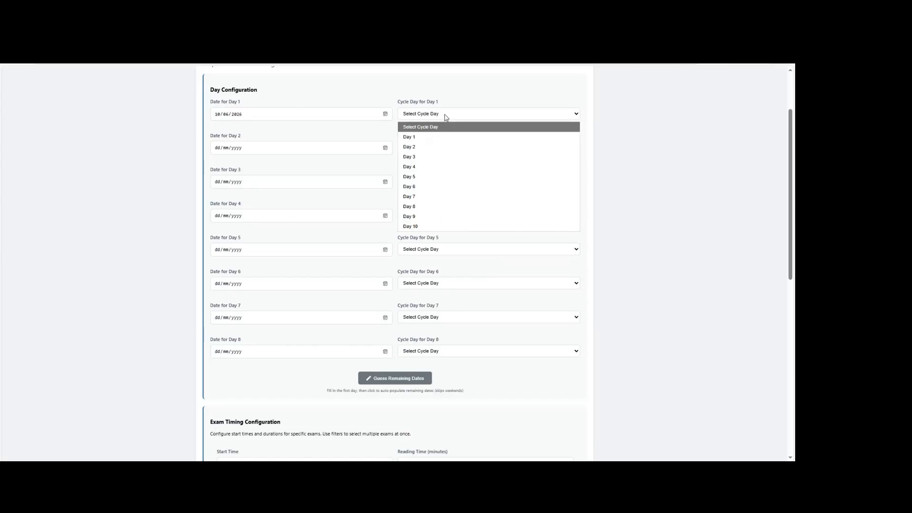
left_click(418, 168)
left_click(409, 381)
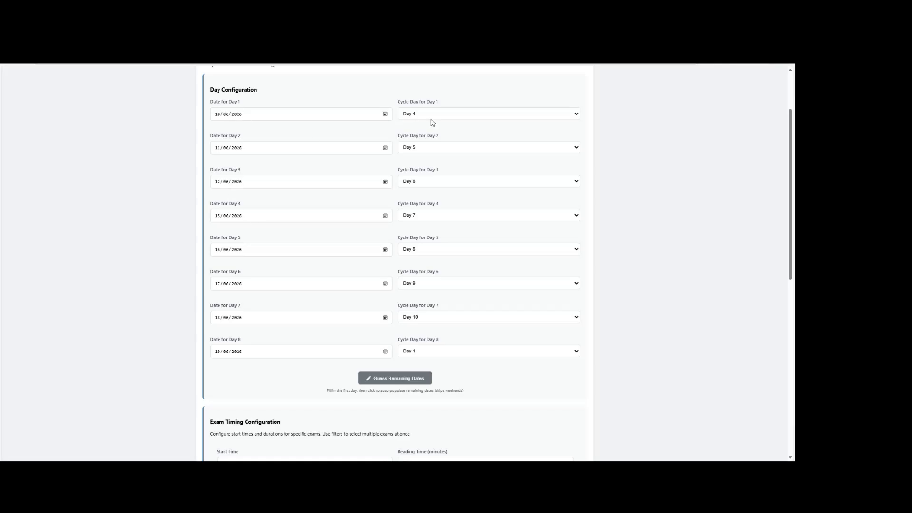
scroll(503, 301, "down", 6)
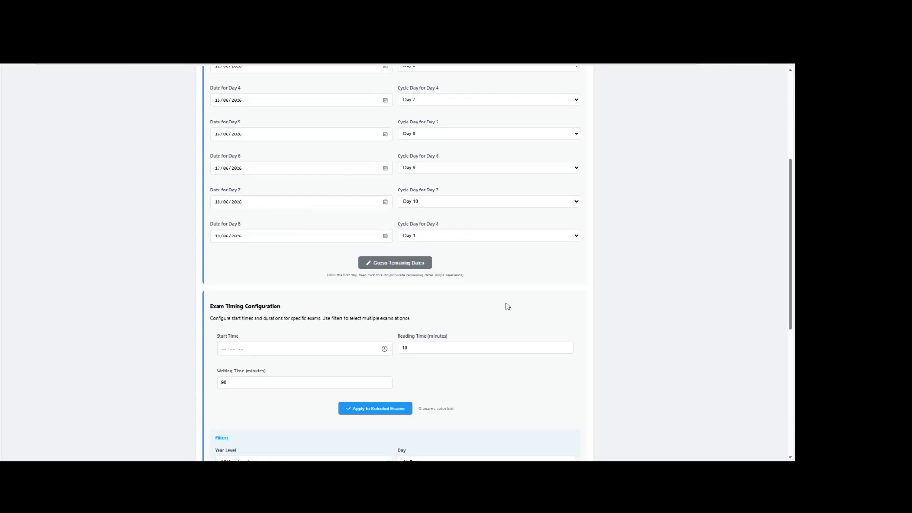
In the exam timing configuration, set the start time to 09:00 AM and the reading time to 15 minutes
scroll(509, 312, "up", 1)
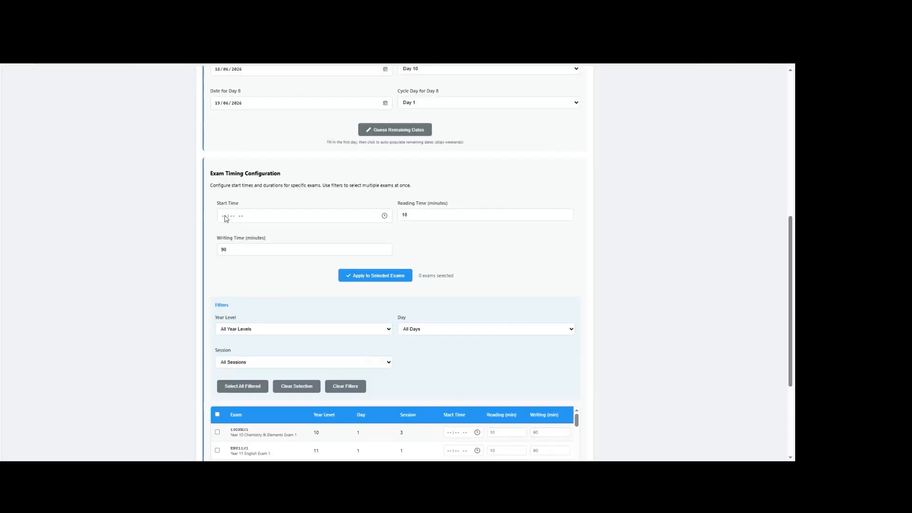
left_click(226, 217)
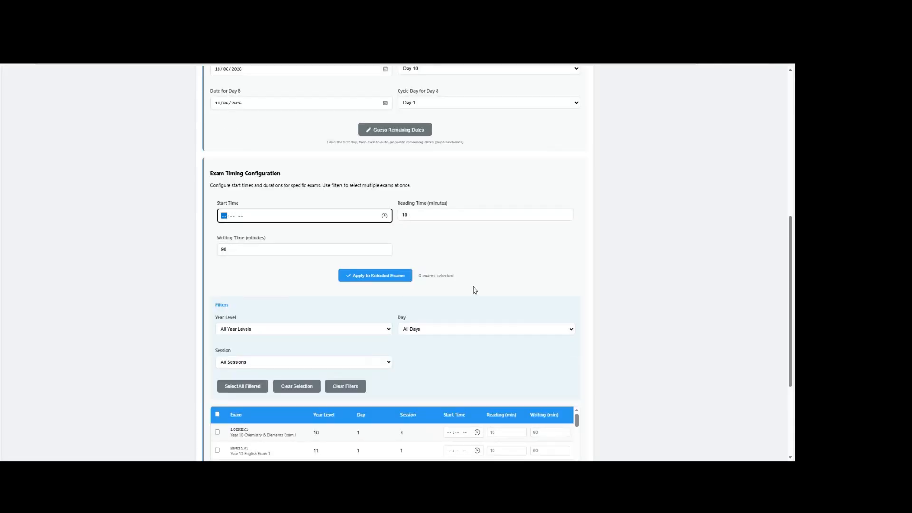
type("09:00")
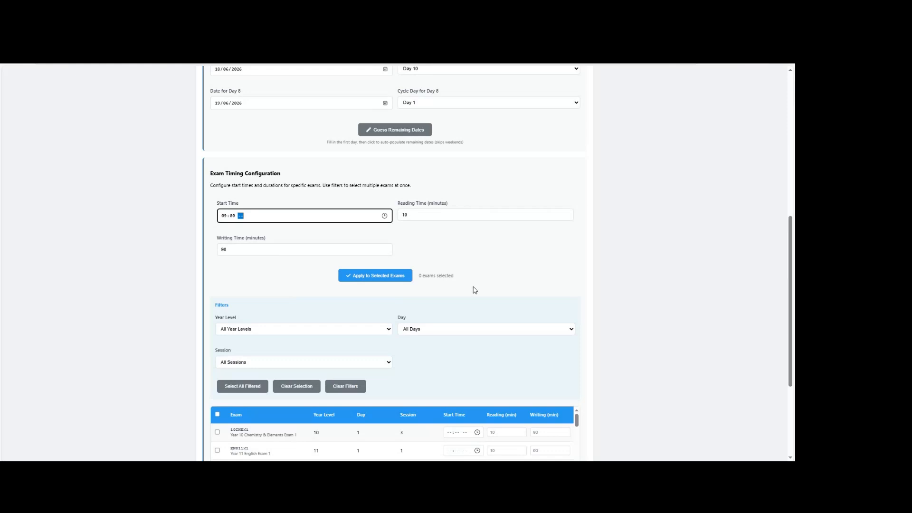
key("Tab")
key("Tab")
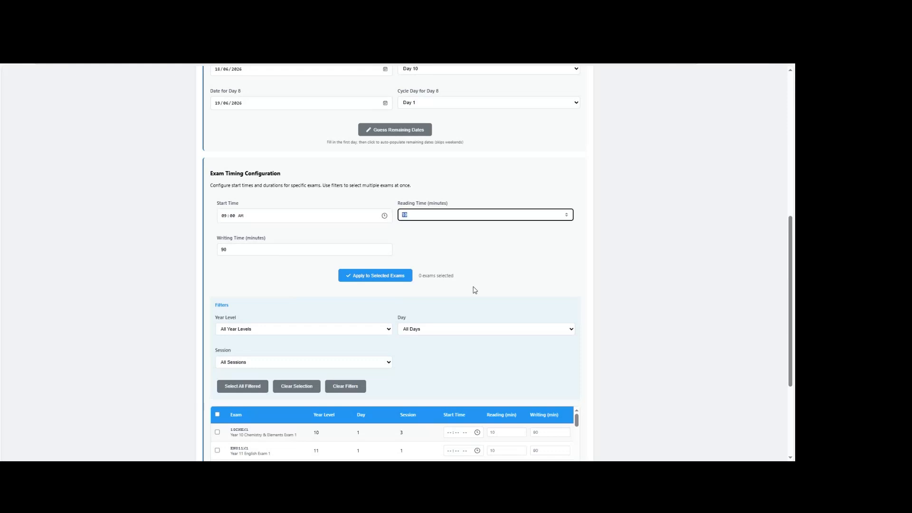
type("15")
key("Tab")
scroll(238, 202, "down", 2)
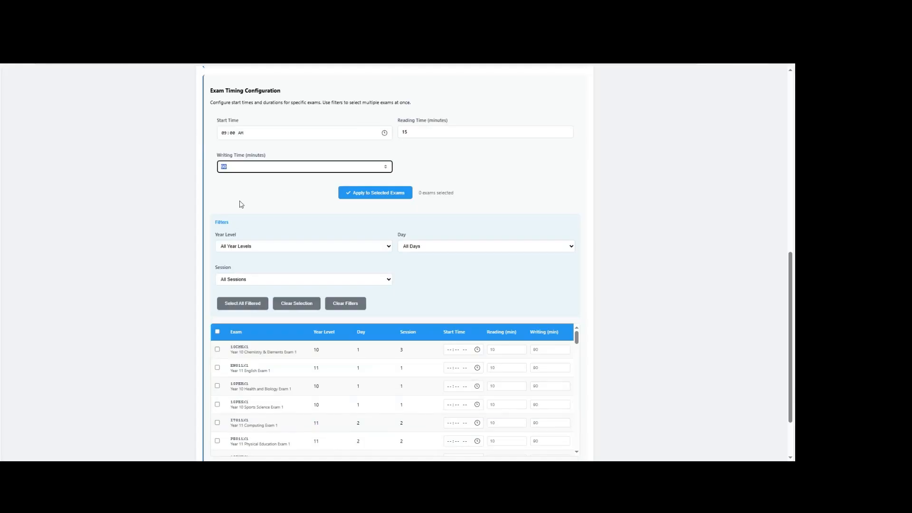
Filter the exam list to Year 11 and Session 1, and select all exams in the list
scroll(295, 226, "down", 2)
left_click(234, 174)
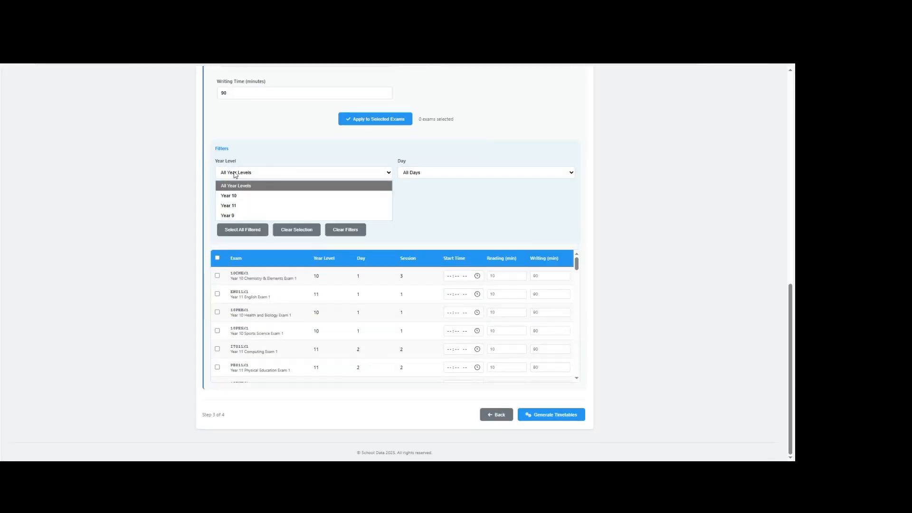
left_click(237, 205)
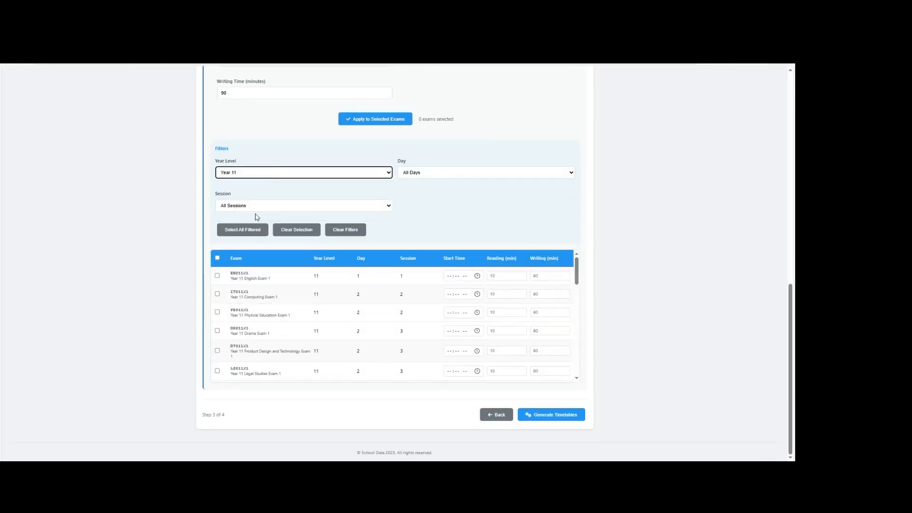
left_click(241, 208)
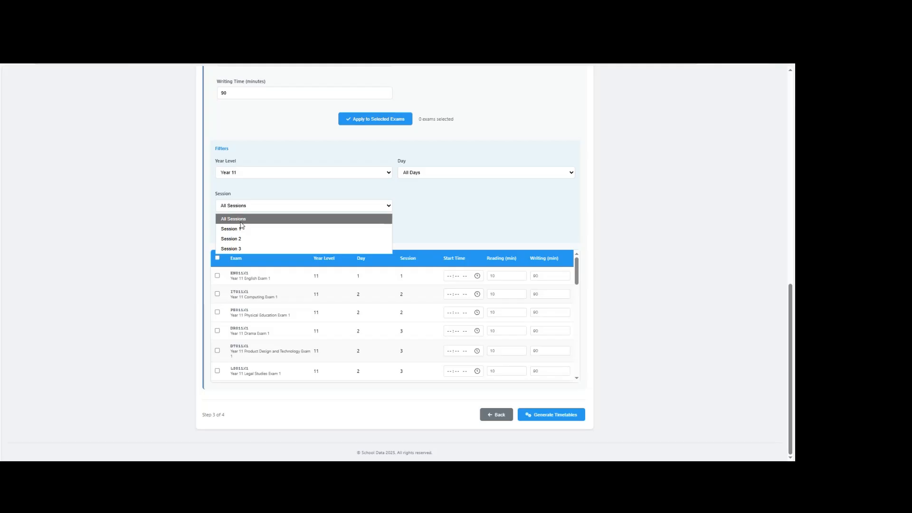
left_click(240, 228)
left_click(217, 258)
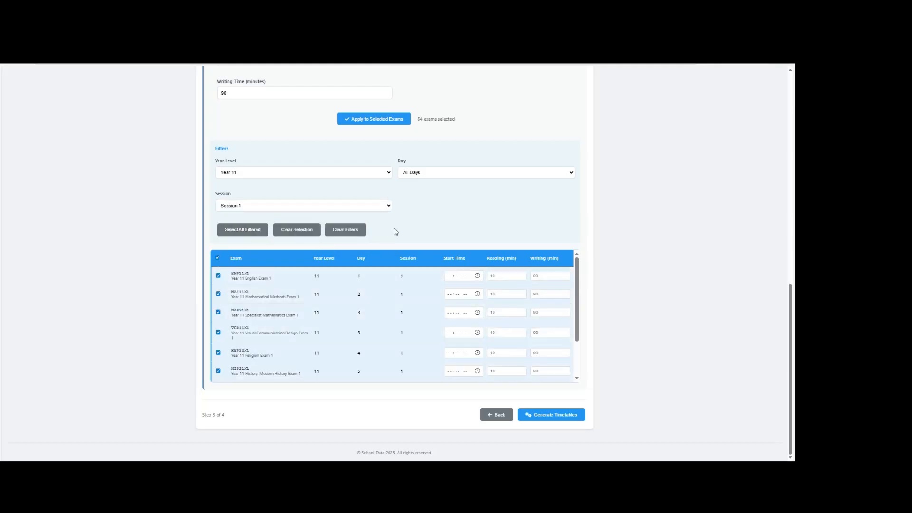
Apply the timing to the selected exams, check it in the exam list and generate the timetables
left_click(367, 121)
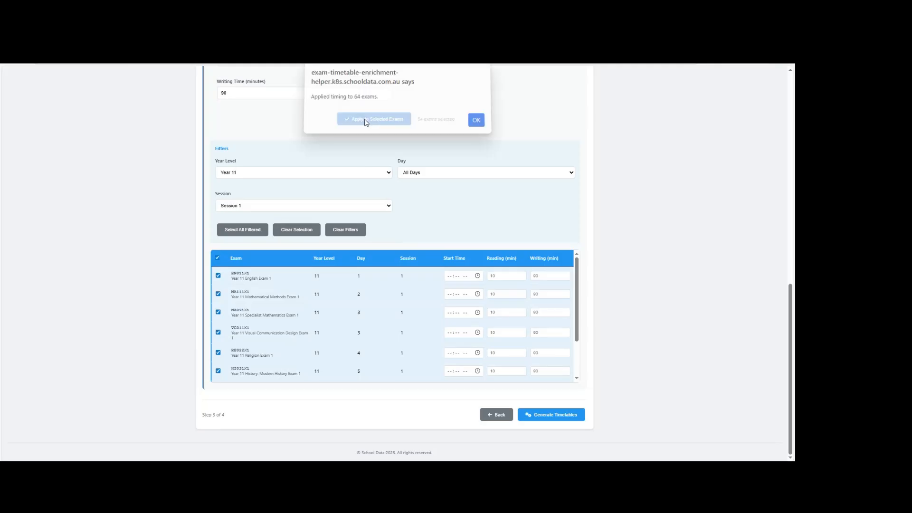
left_click(476, 125)
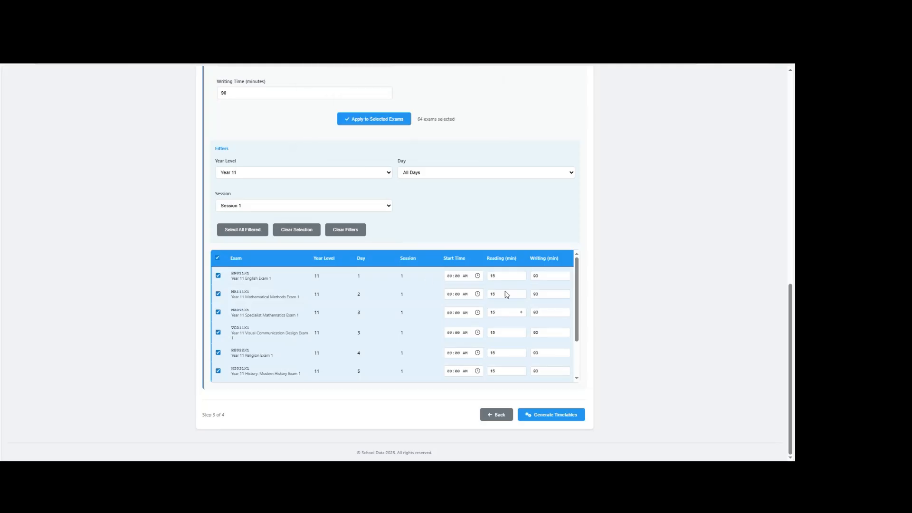
scroll(563, 283, "down", 2)
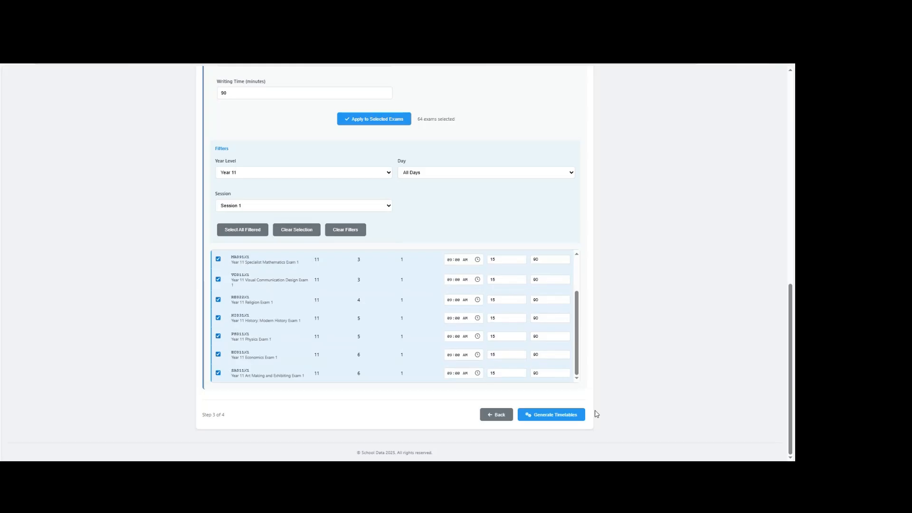
left_click(546, 416)
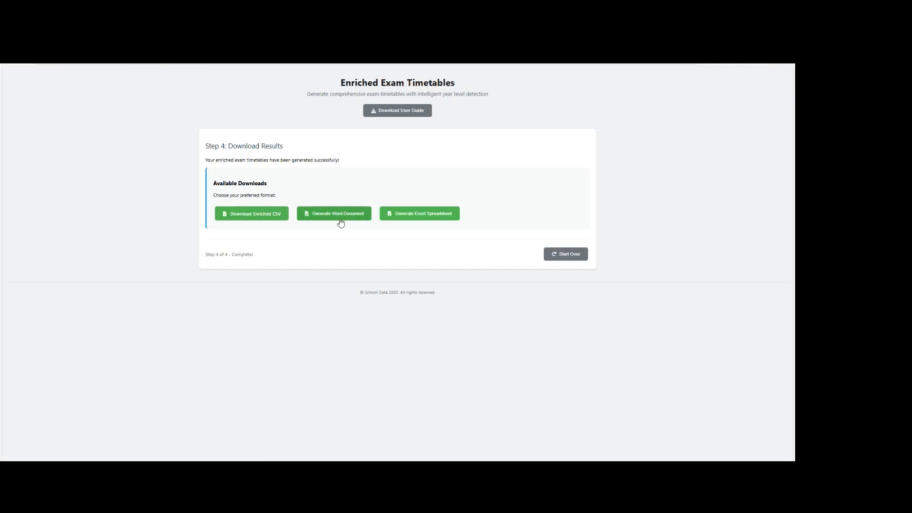
Download the enriched CSV, open it in Excel and fit all used columns to their contents
left_click(245, 222)
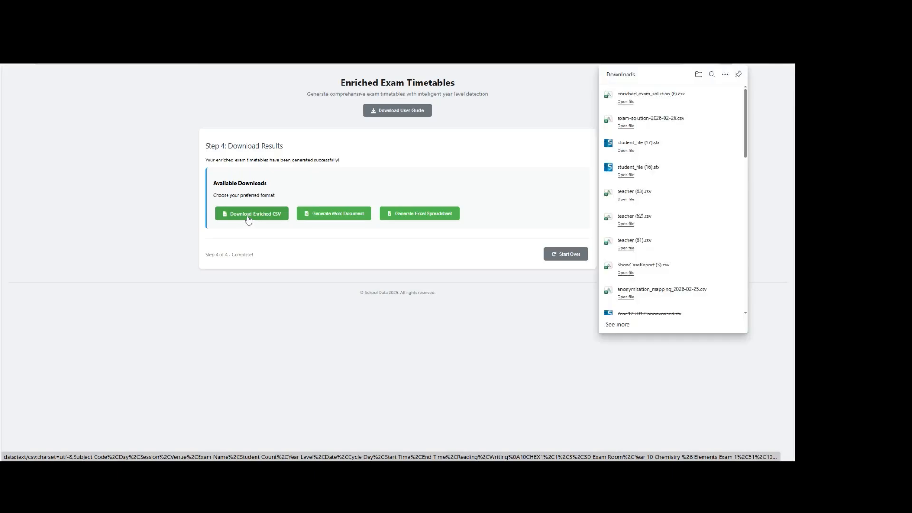
left_click(624, 101)
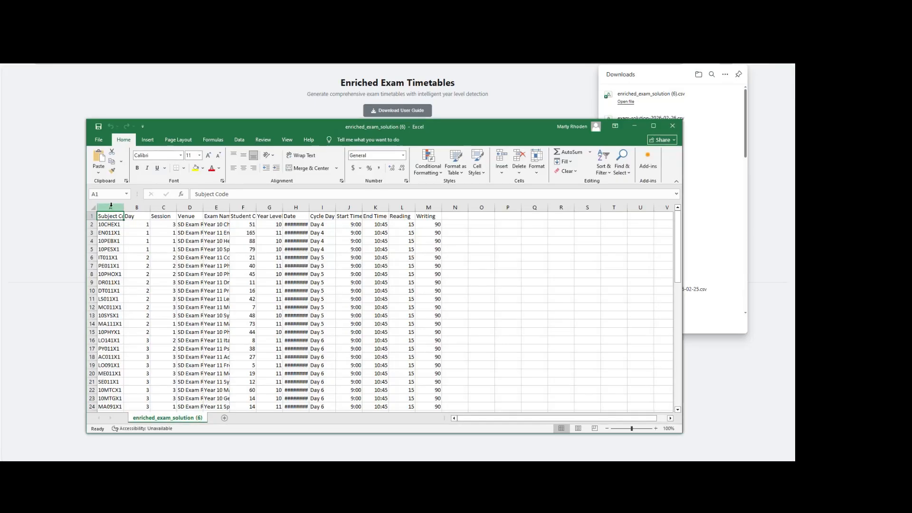
left_click_drag(110, 207, 455, 208)
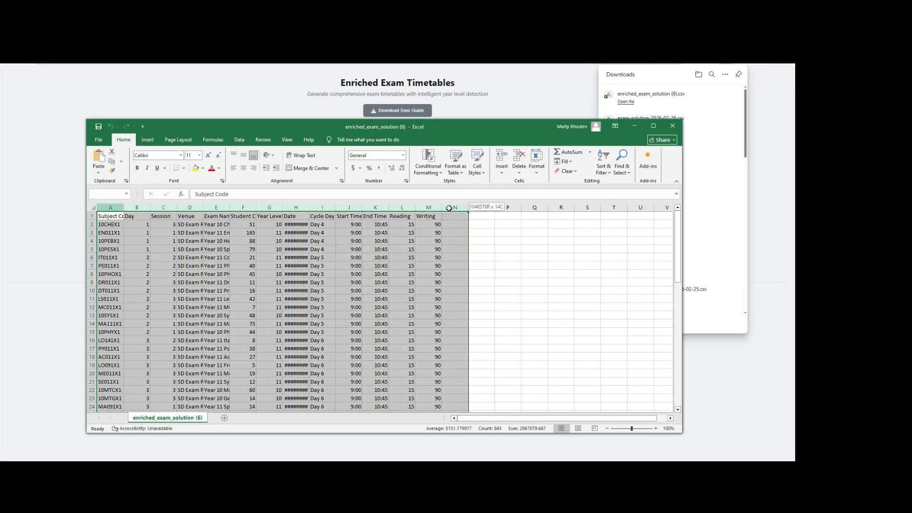
double_click(415, 206)
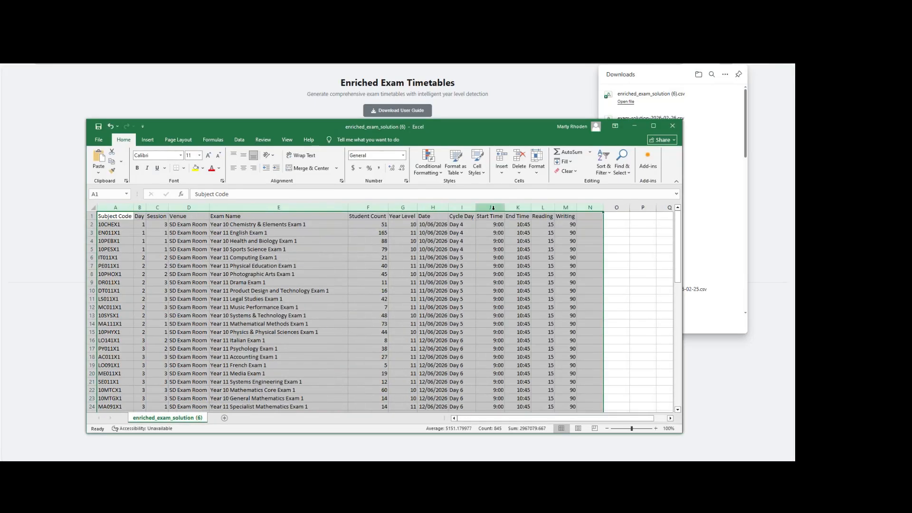
Review the Start Time column in the enriched exam CSV, and close the file without saving
left_click(493, 208)
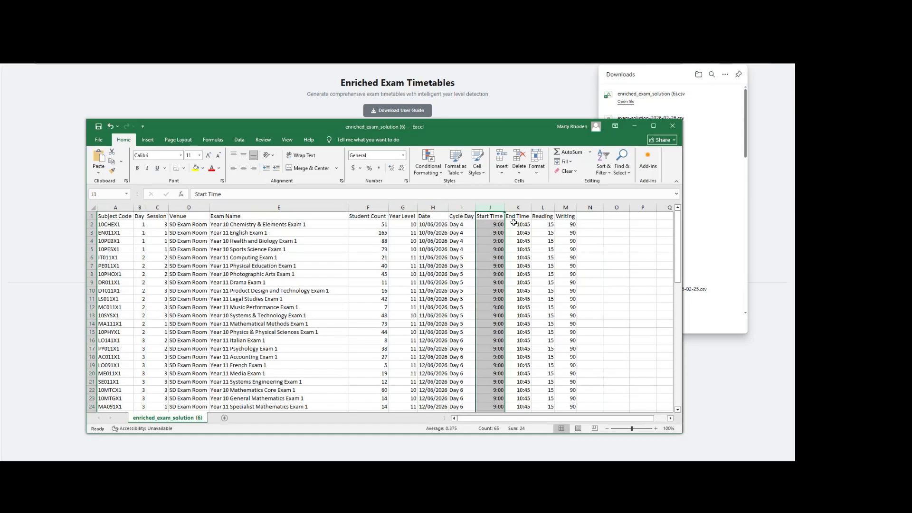
left_click(667, 125)
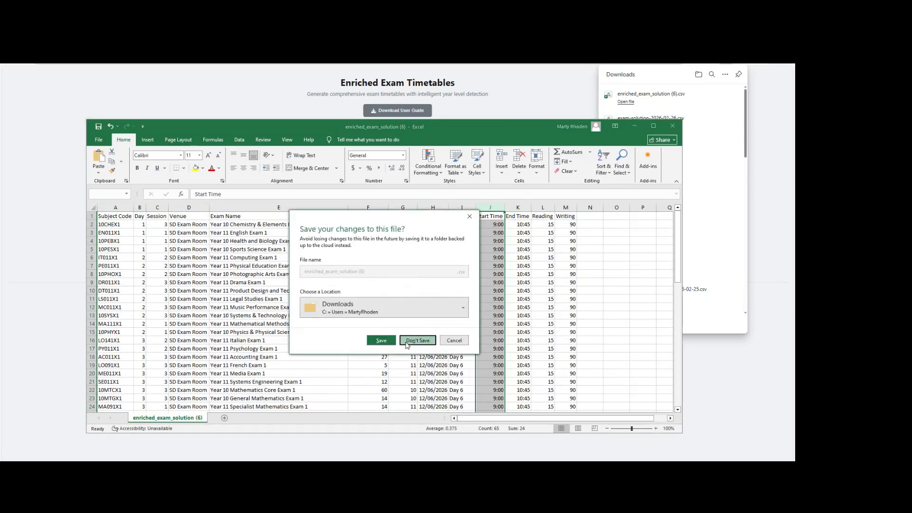
left_click(418, 340)
left_click(381, 237)
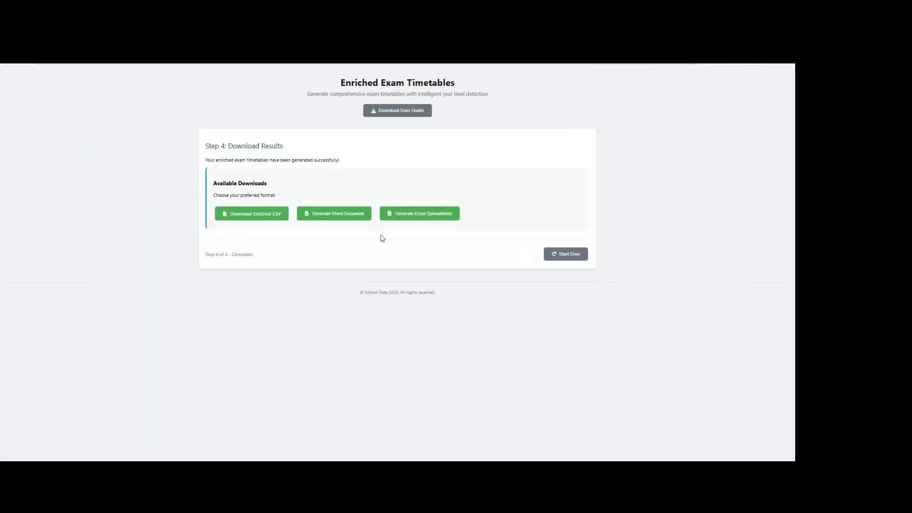
Generate the Word version of the enriched exam timetable, open it and maximise its window
left_click(332, 216)
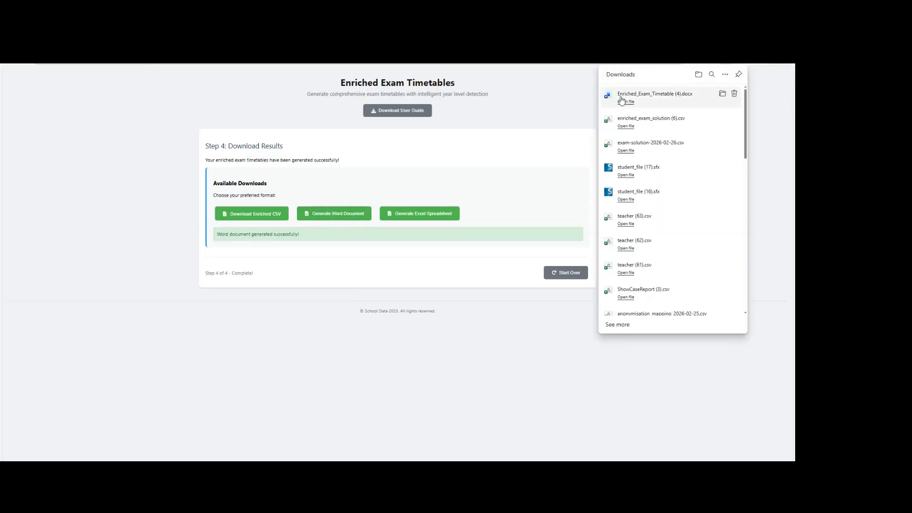
left_click(625, 102)
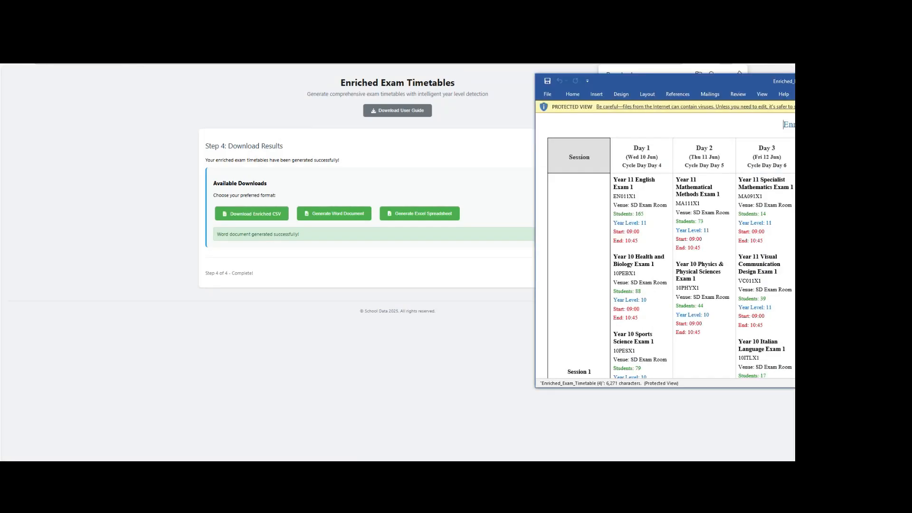
left_click_drag(689, 81, 196, 58)
double_click(196, 58)
Review the exams, dates and times for Sessions 1 to 3 in the Word timetable, and close the document
scroll(353, 179, "down", 1)
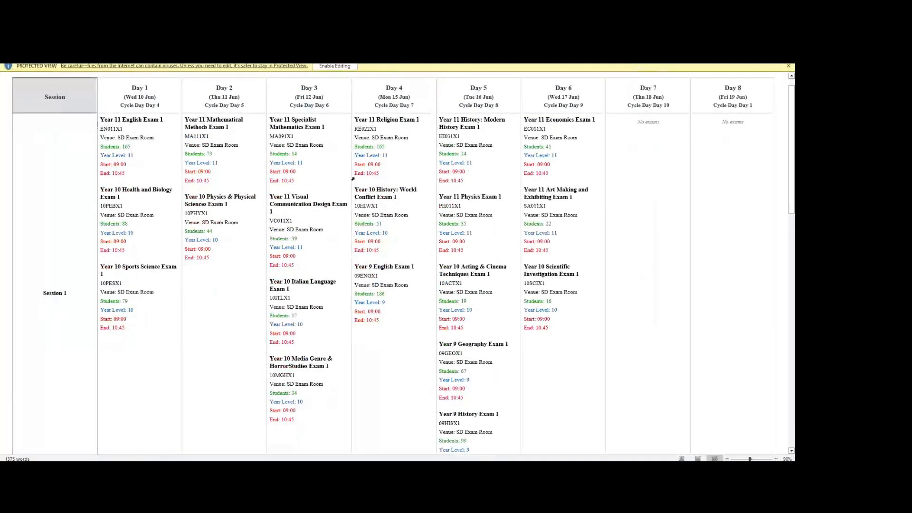
scroll(354, 180, "down", 10)
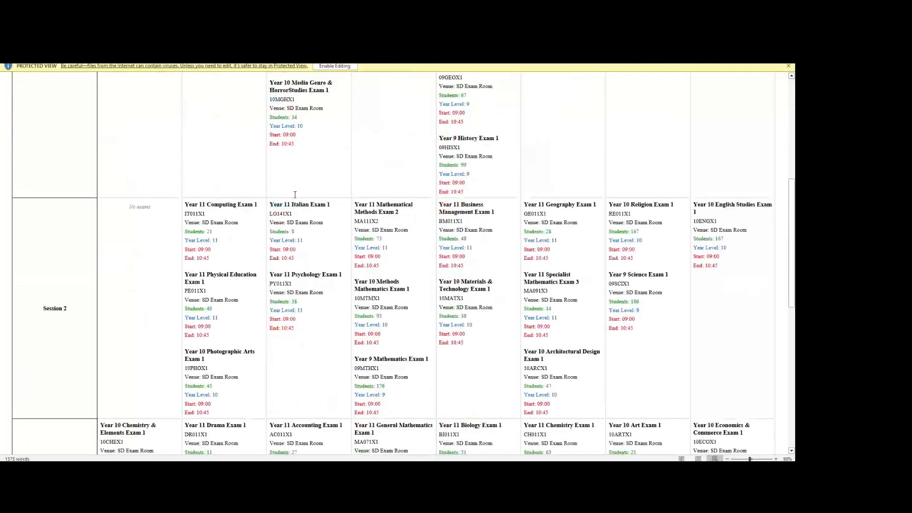
scroll(295, 195, "down", 4)
scroll(298, 195, "down", 3)
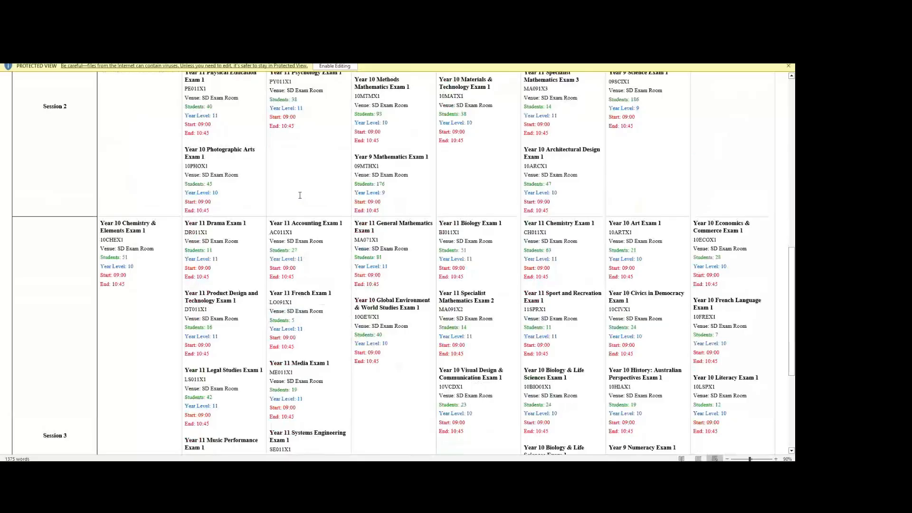
scroll(300, 195, "down", 7)
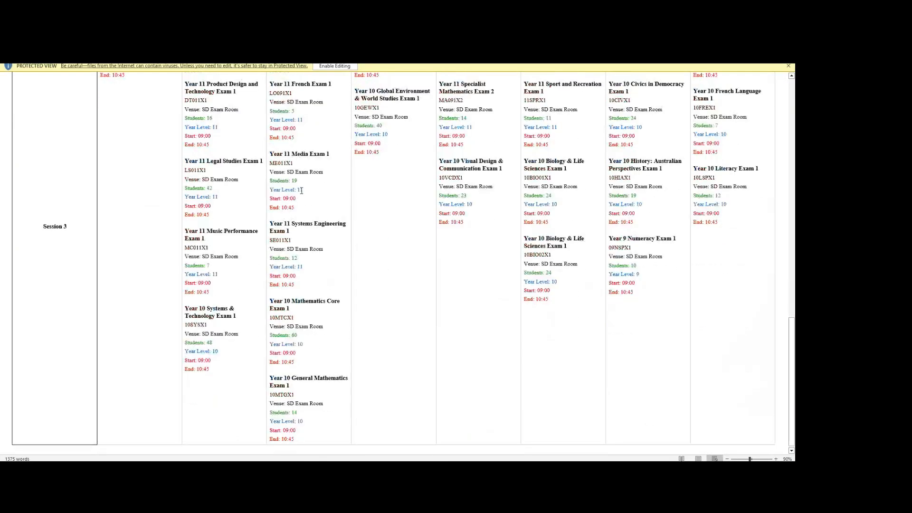
scroll(391, 217, "up", 7)
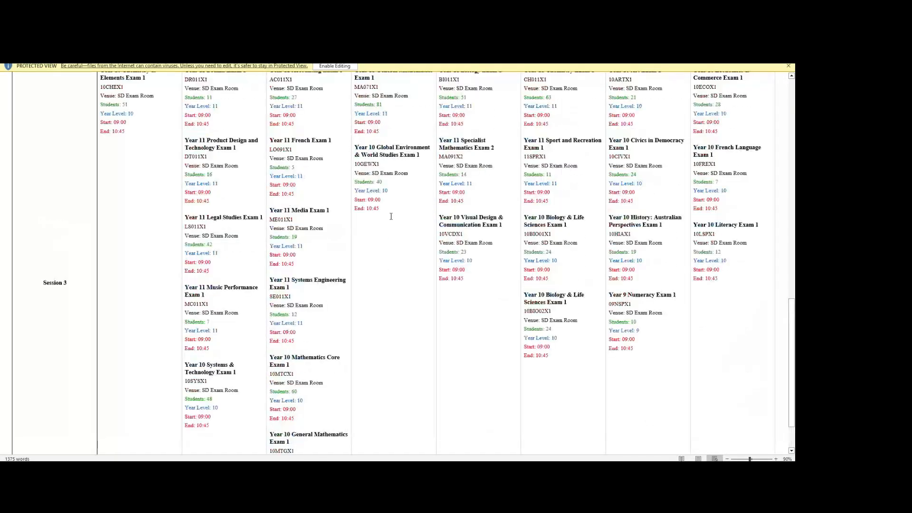
scroll(391, 217, "up", 6)
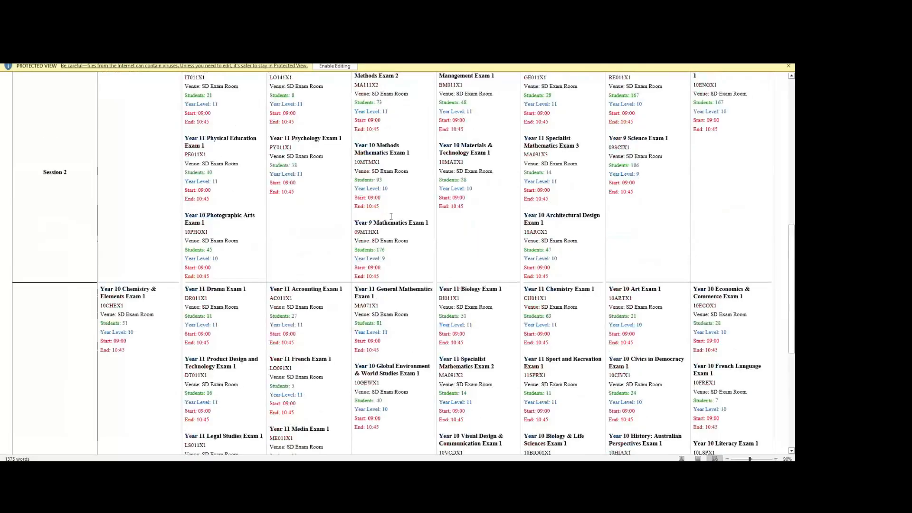
scroll(391, 216, "up", 7)
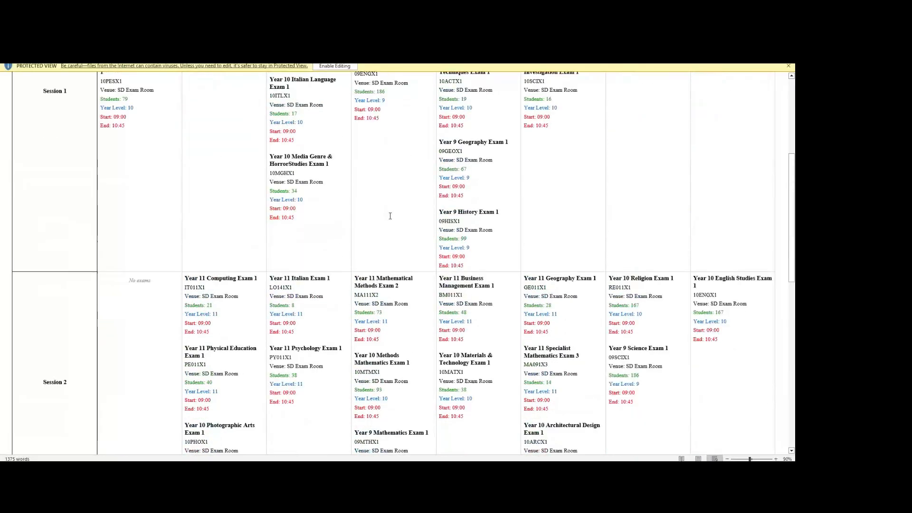
scroll(390, 216, "up", 1)
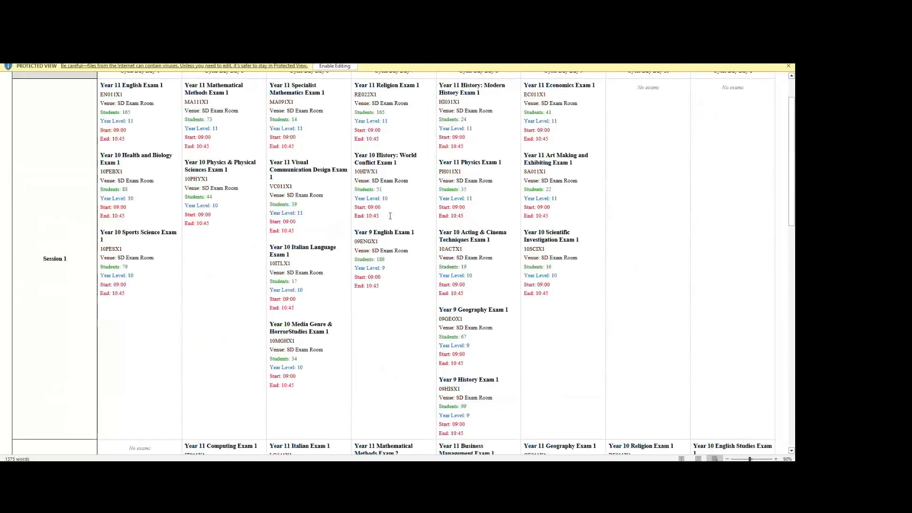
key("alt+F4")
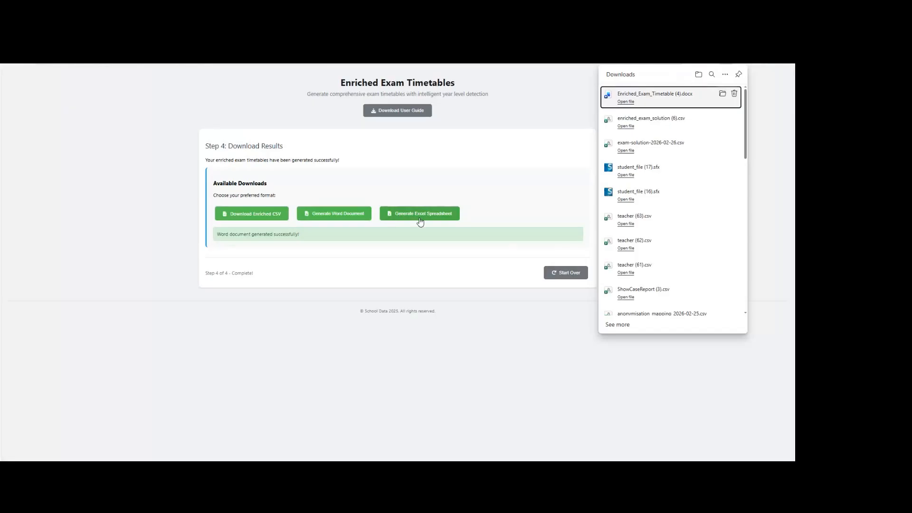
Leave the enrichment page, open the Create Exam TFX app and load student_file (17).sfx as the exam SFX file
left_click(479, 154)
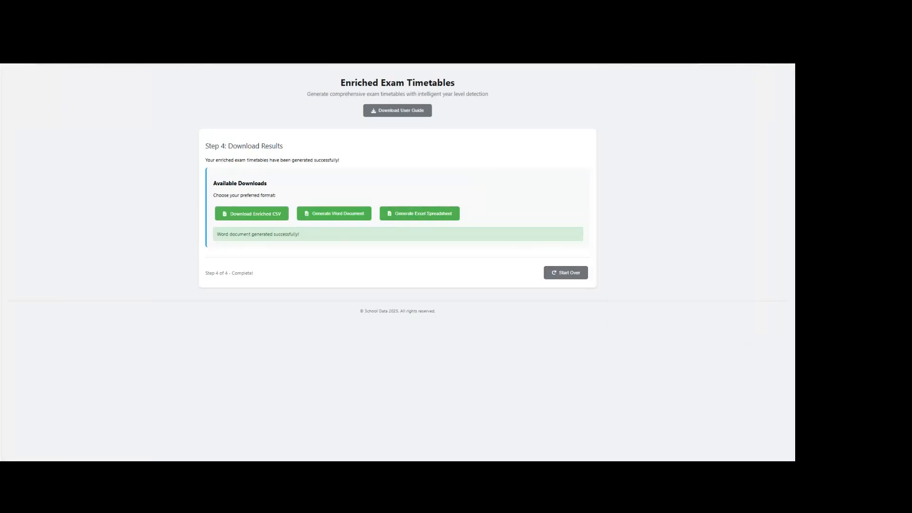
key("ctrl+w")
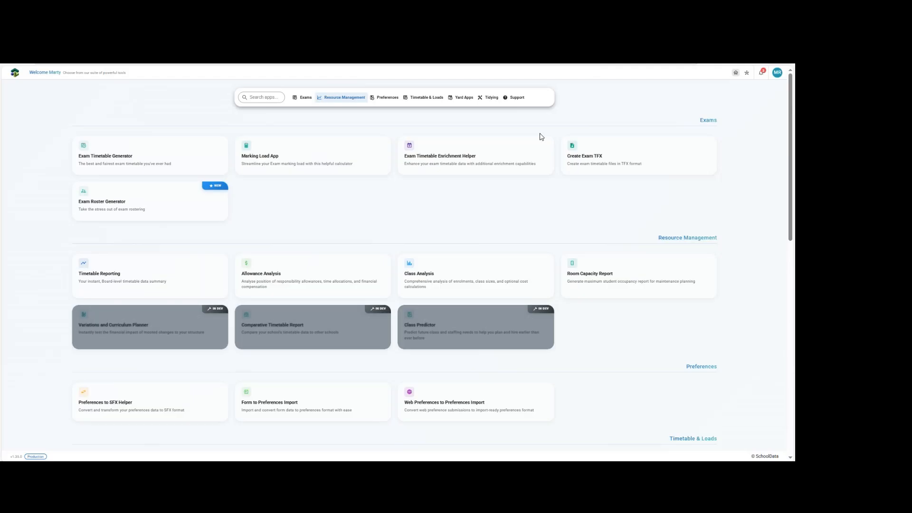
left_click(609, 156)
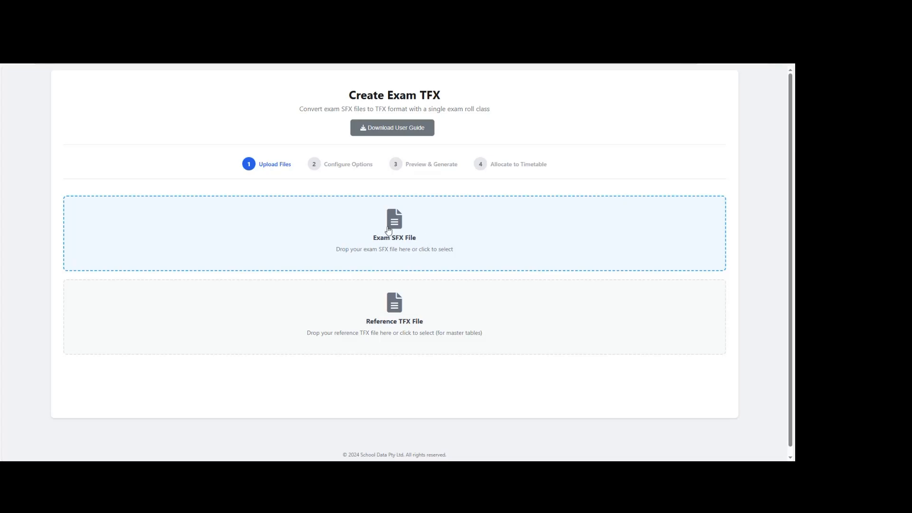
left_click(401, 226)
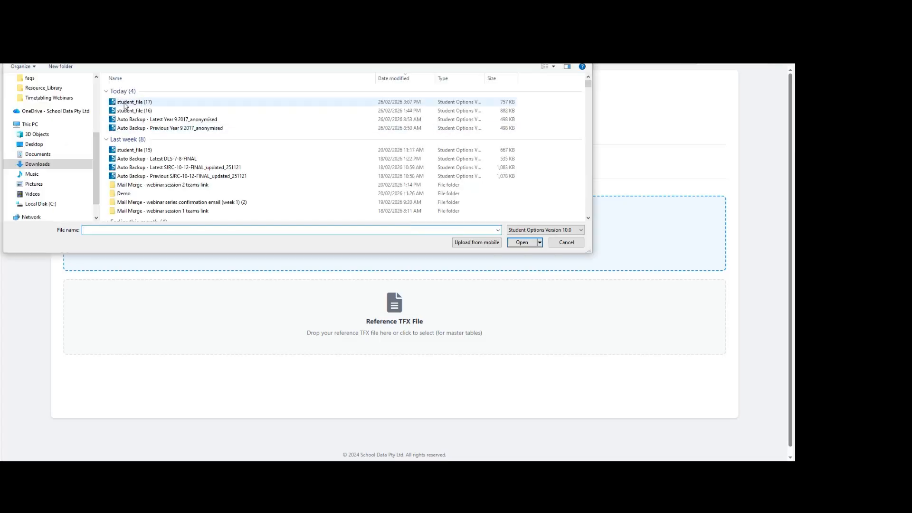
double_click(124, 103)
Load the reference TFX file from the Exam Files folder
scroll(383, 228, "down", 1)
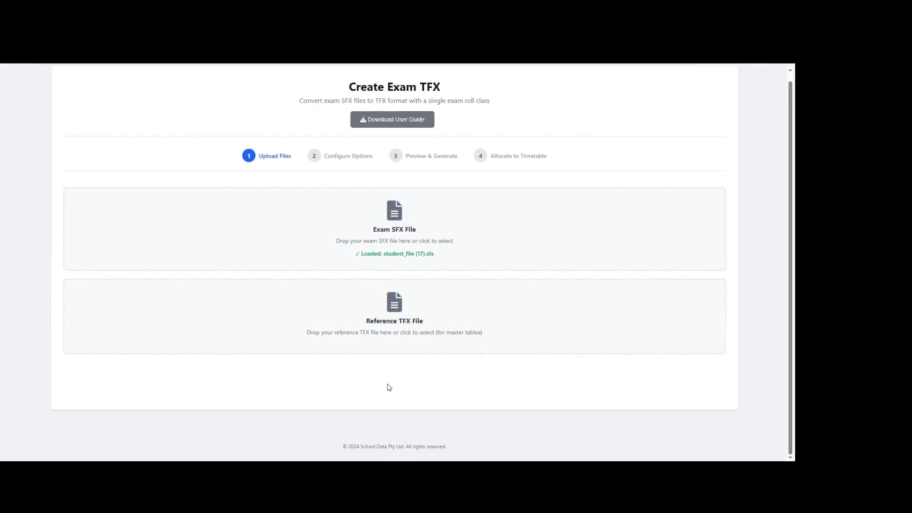
left_click(393, 311)
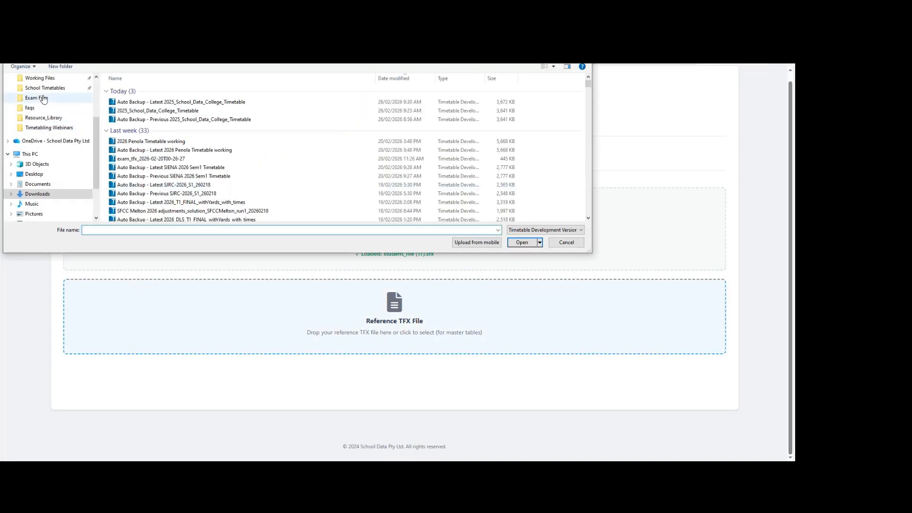
left_click(43, 98)
double_click(153, 92)
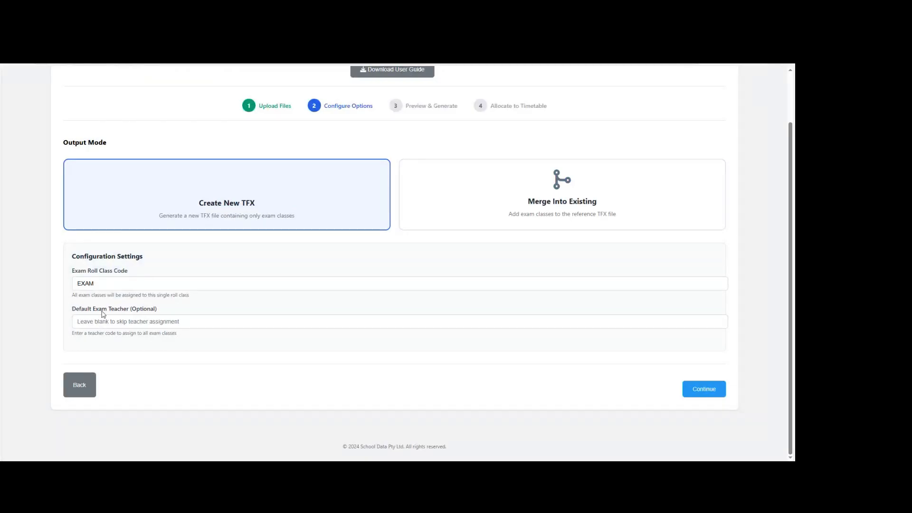
Choose Merge Into Existing as the output mode, leave the default exam teacher blank, and continue to the preview
left_click(117, 318)
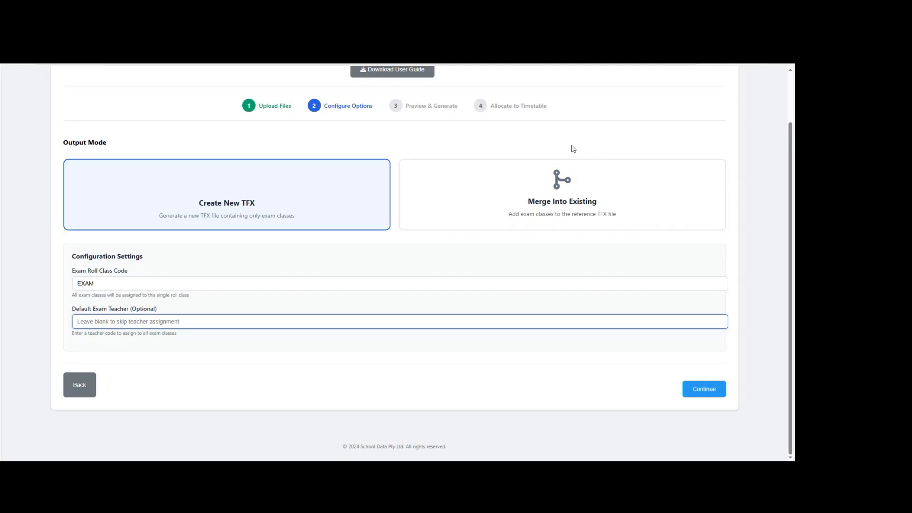
left_click(566, 192)
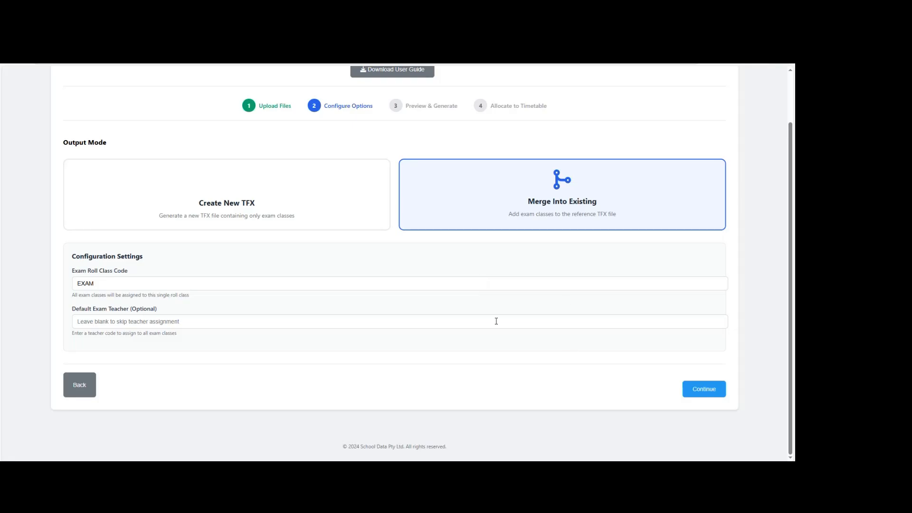
left_click(691, 394)
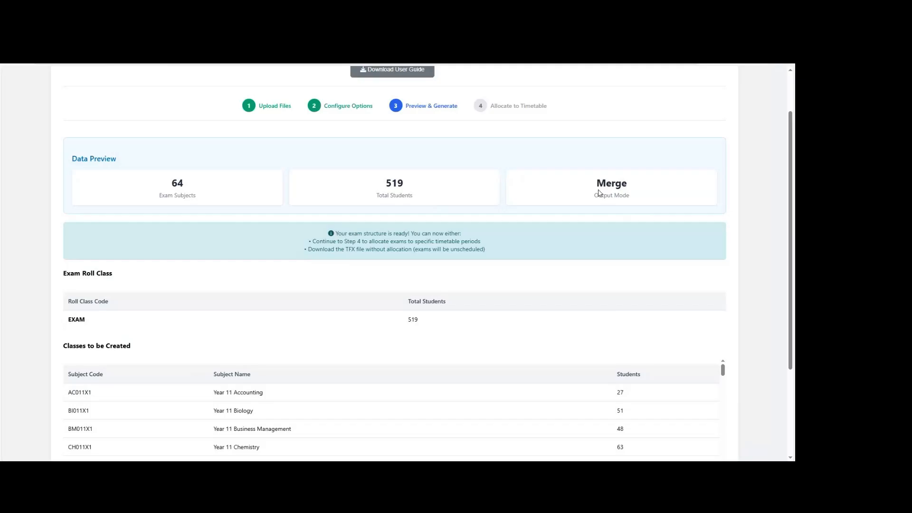
Review the data preview and the list of exam classes to be created, and continue to the timetable allocation
scroll(601, 268, "down", 2)
scroll(602, 267, "down", 2)
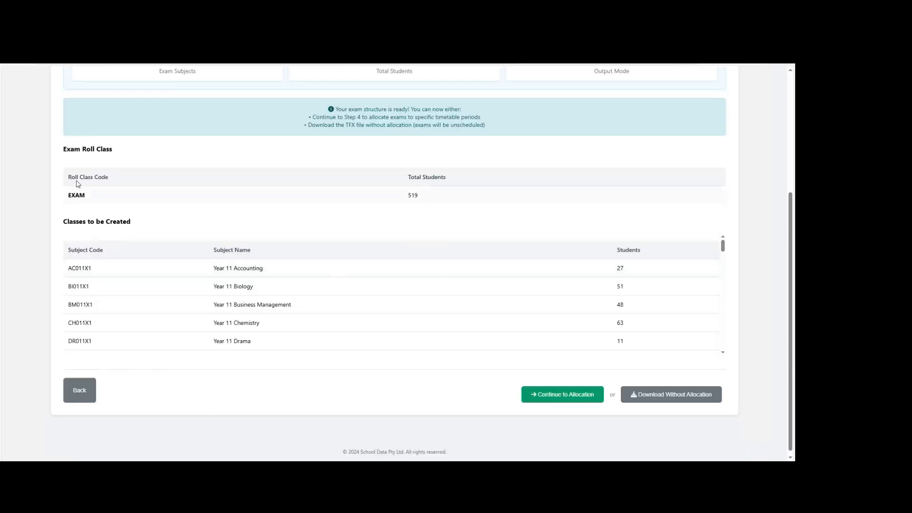
scroll(192, 309, "down", 10)
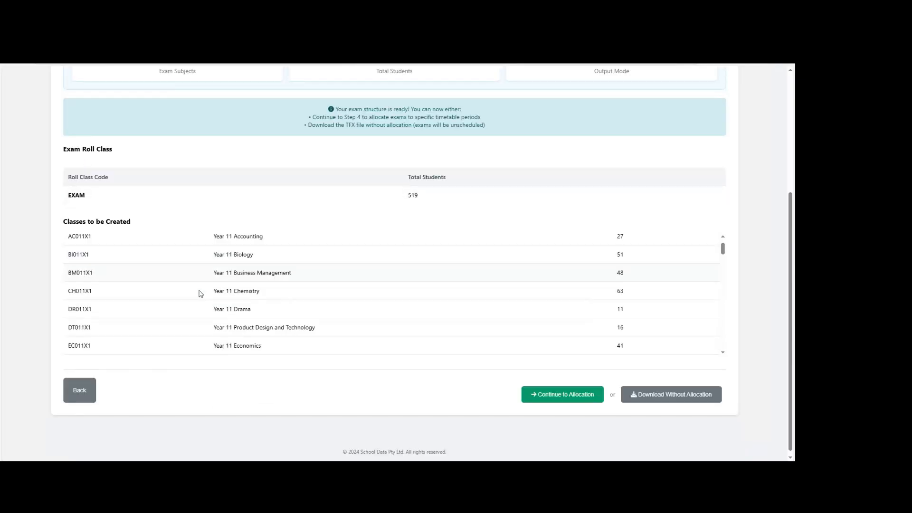
scroll(252, 302, "down", 3)
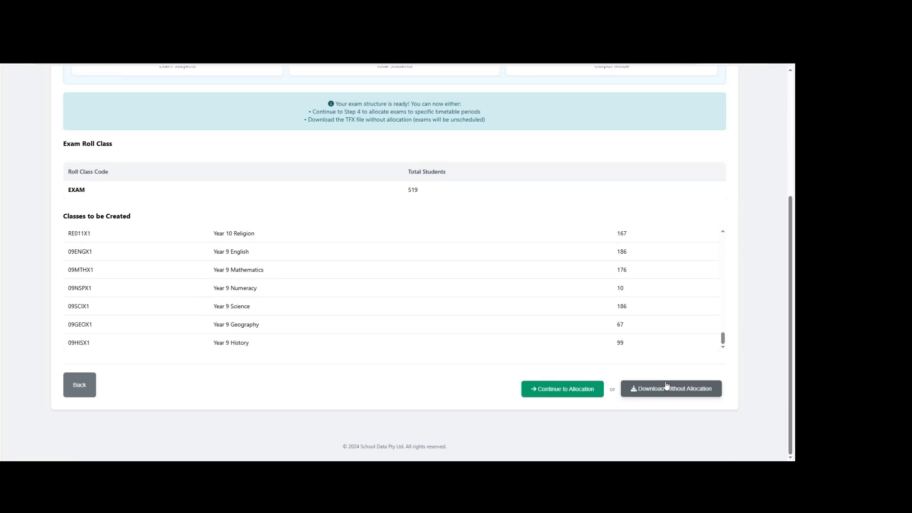
left_click(560, 390)
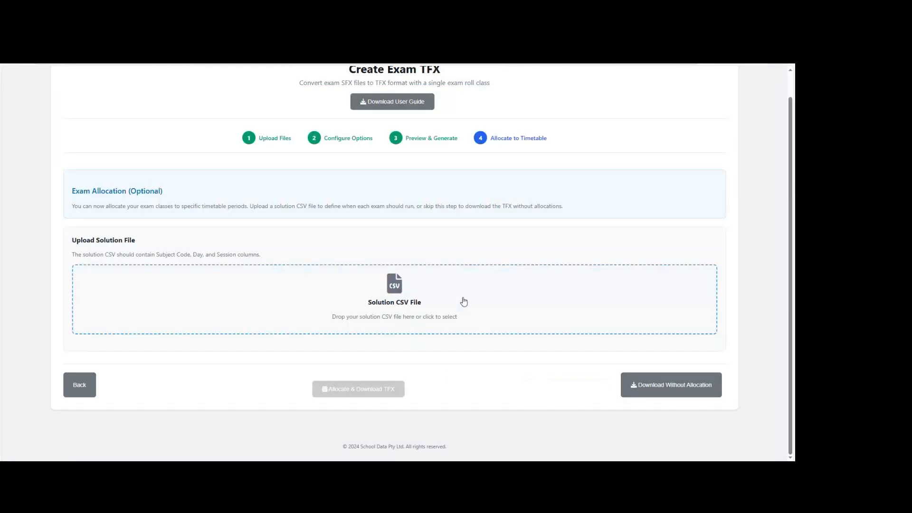
Load enriched_exam_solution (6).csv from Downloads as the solution CSV file
left_click(399, 287)
left_click(58, 104)
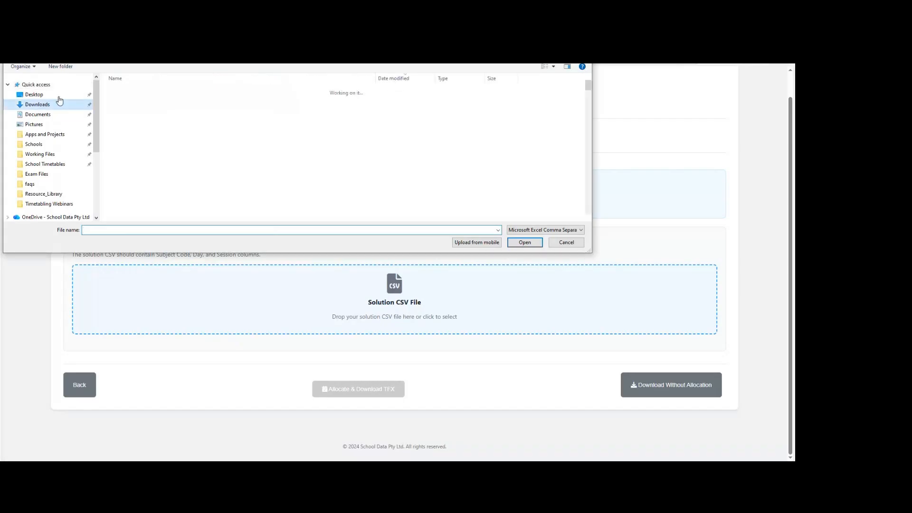
double_click(157, 101)
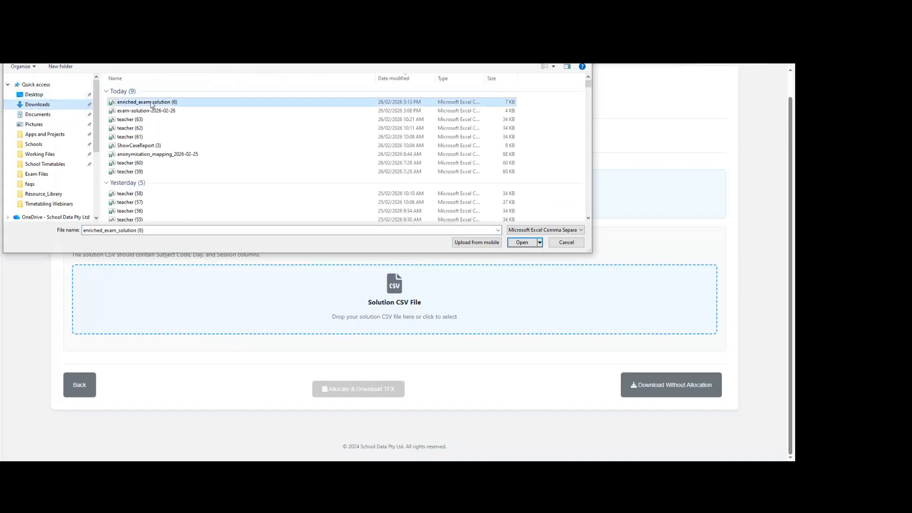
Map Exam Day 1 to Day 4 and auto-fill the remaining exam days from that choice
scroll(471, 328, "down", 5)
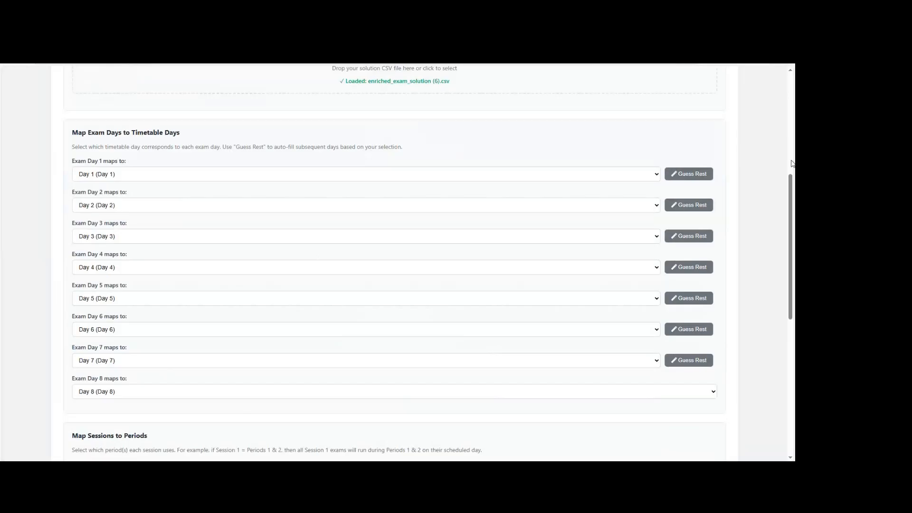
left_click(130, 178)
left_click(114, 219)
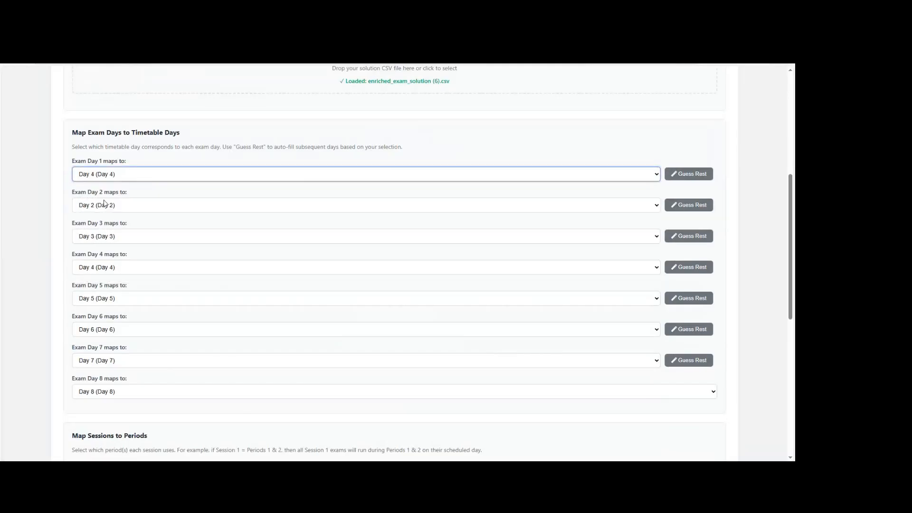
left_click(688, 177)
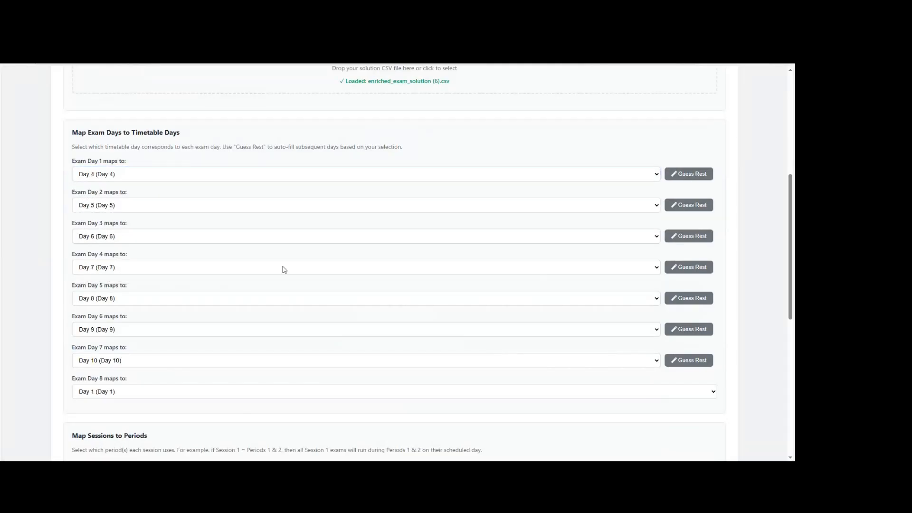
Map Session 1 to Periods 1 and 2, Session 2 to Periods 3 and 4, and Session 3 to Periods 5 and 6
scroll(230, 305, "down", 3)
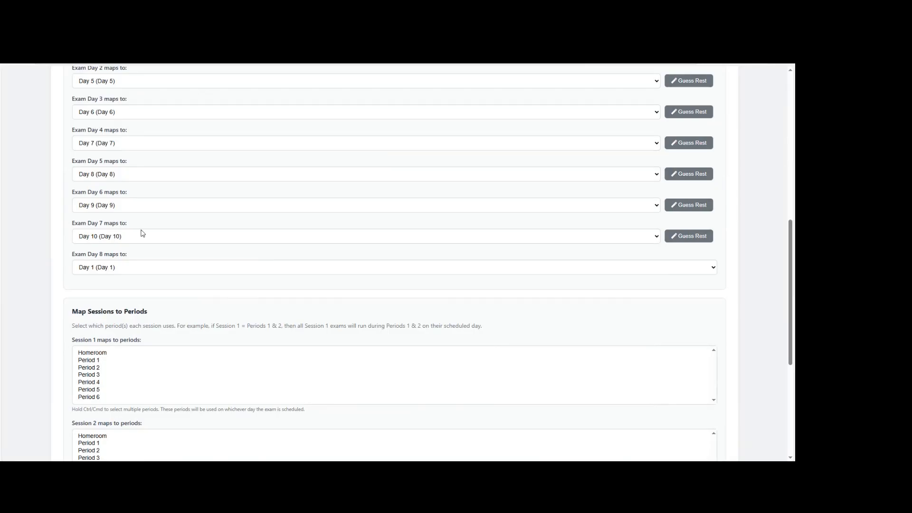
scroll(138, 235, "down", 2)
scroll(138, 241, "down", 2)
scroll(159, 195, "up", 3)
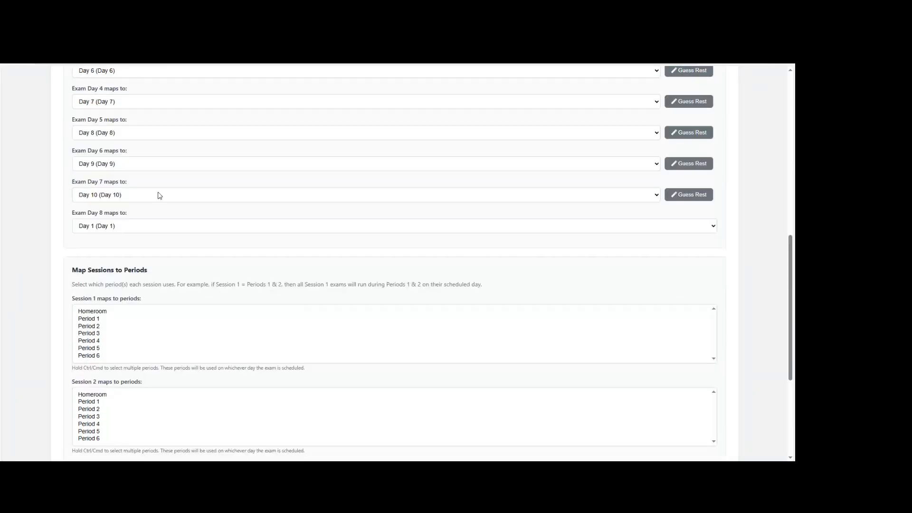
scroll(159, 195, "down", 3)
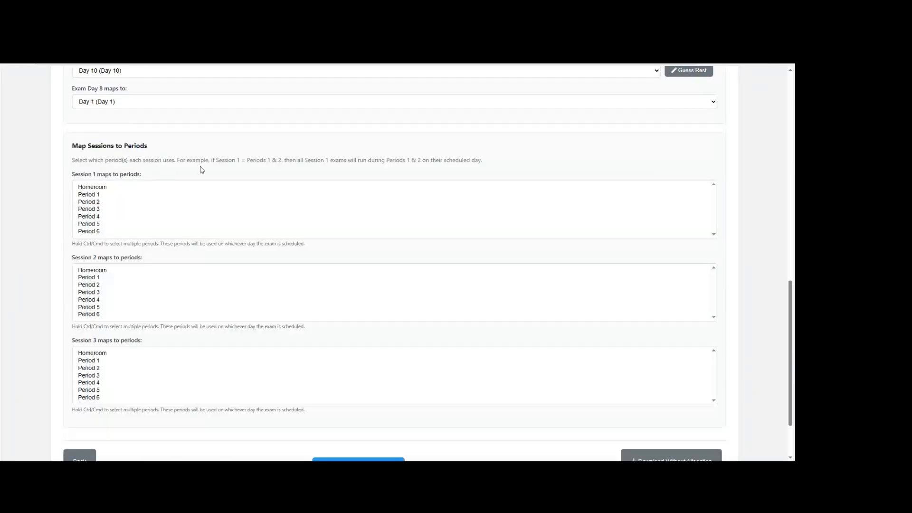
left_click(93, 196)
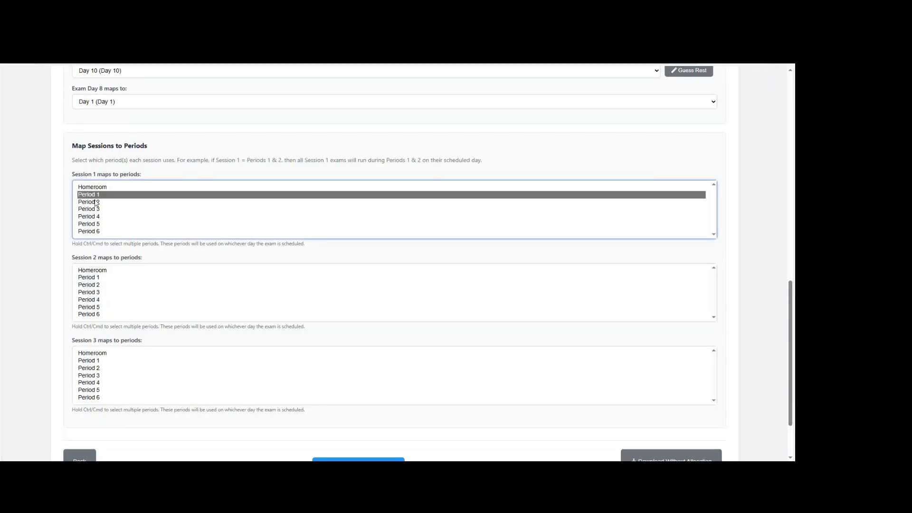
left_click(95, 202, "ctrl")
scroll(92, 272, "down", 1)
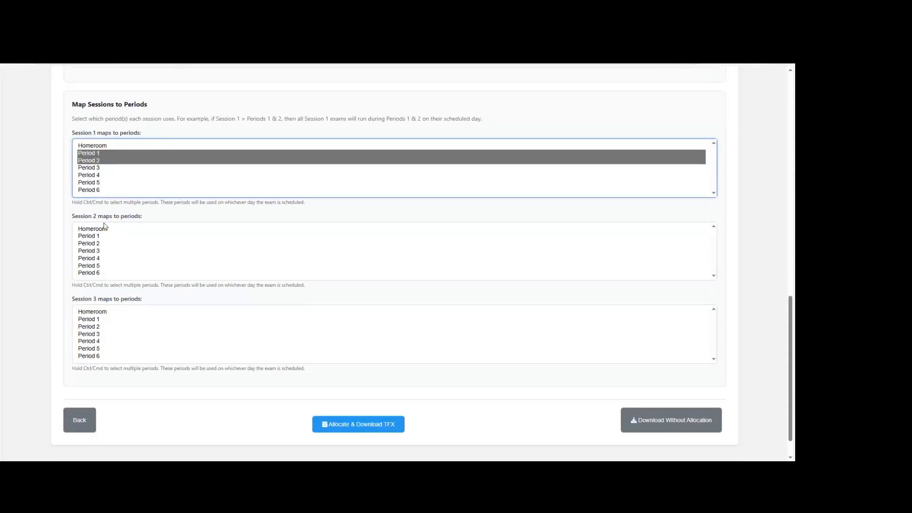
left_click(92, 250)
left_click(91, 258, "ctrl")
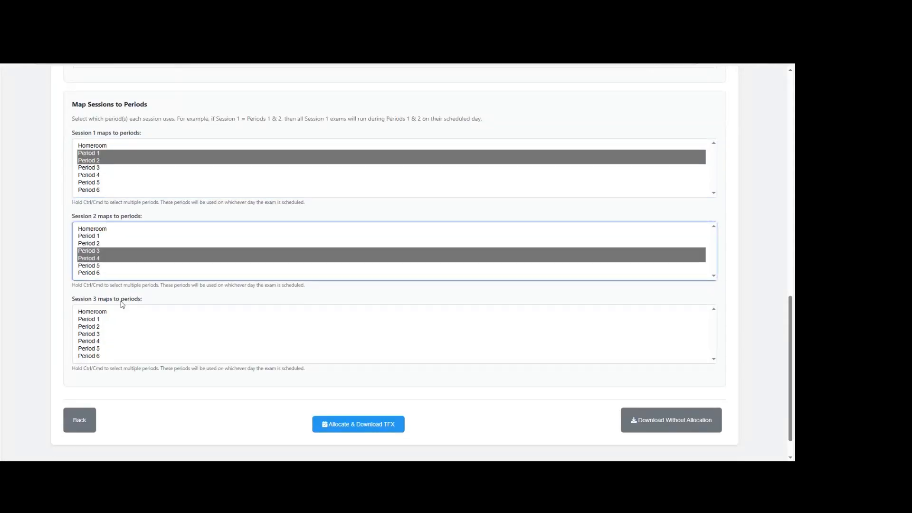
left_click(91, 351)
left_click(93, 358, "ctrl")
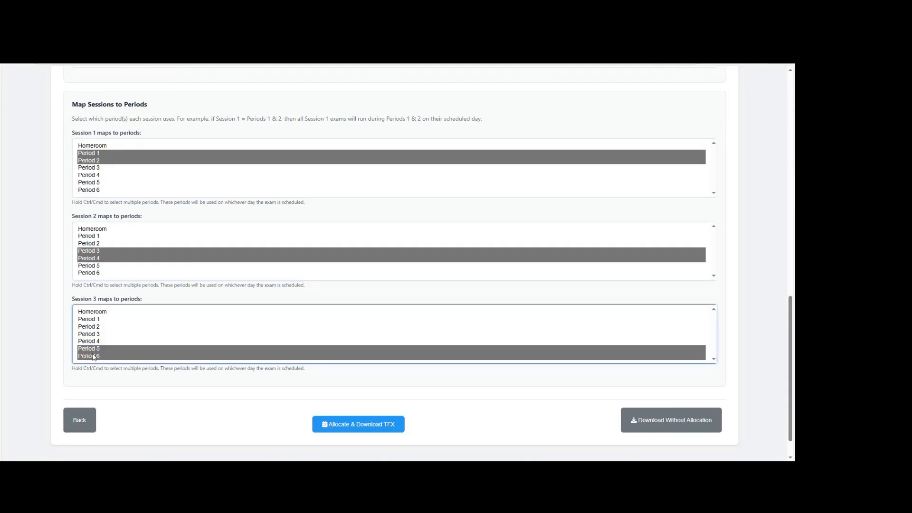
Allocate the exams and download the TFX, switch to Timetable Development and open the downloaded exam_tfx_2026-02-26T04-16-14 file
scroll(395, 398, "down", 1)
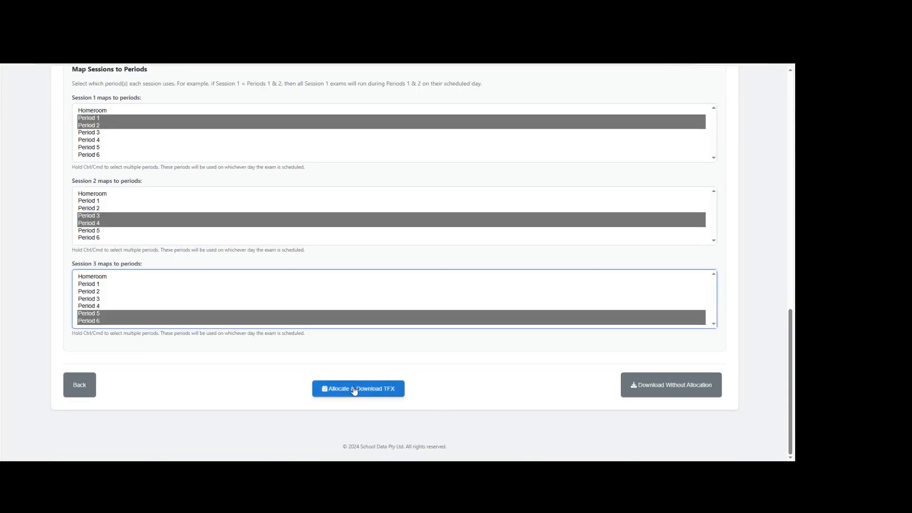
left_click(354, 390)
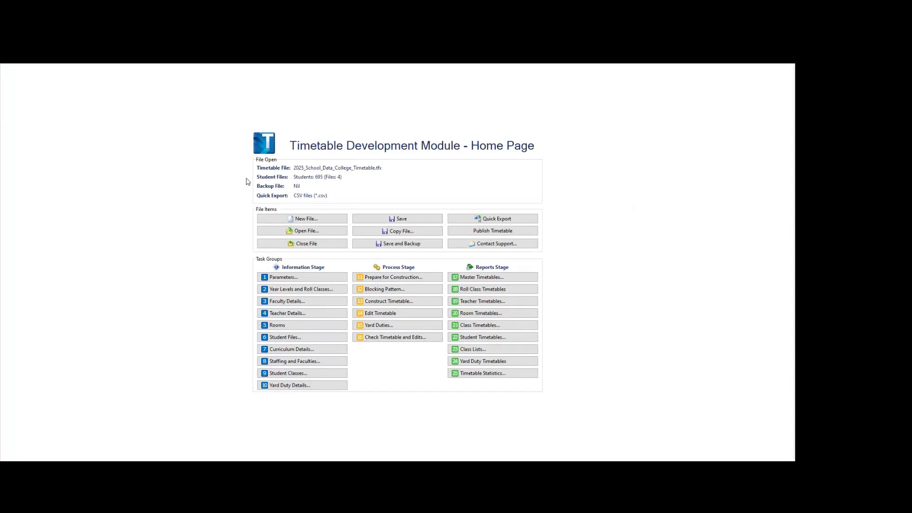
left_click(283, 230)
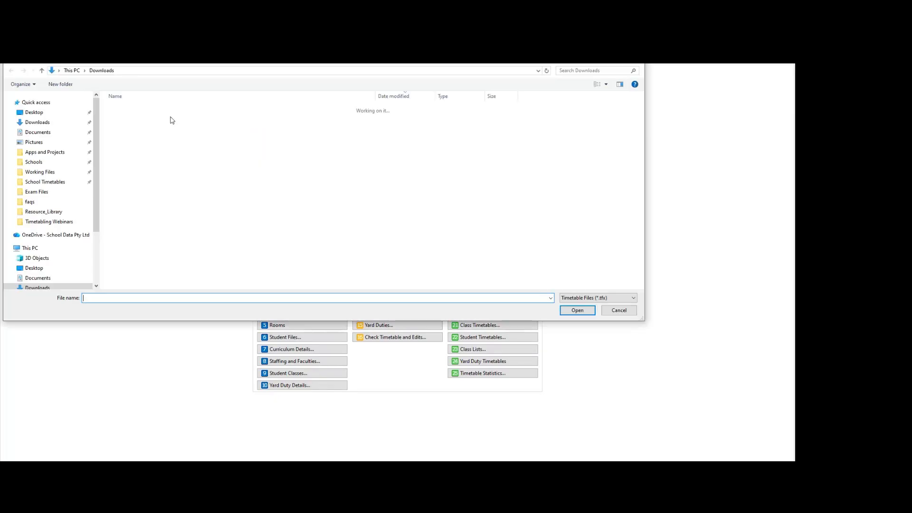
double_click(147, 120)
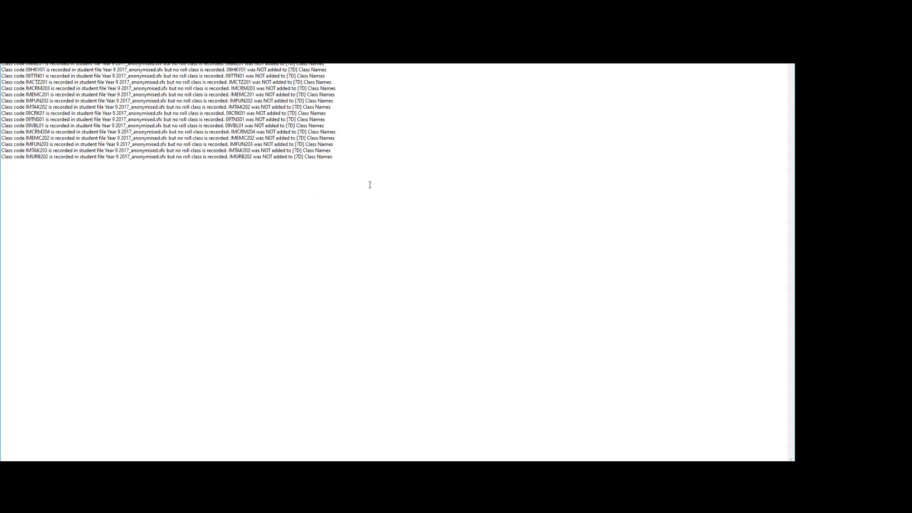
Dismiss the class code report and display the curriculum class information for the EXAM roll class
key("Escape")
left_click(304, 349)
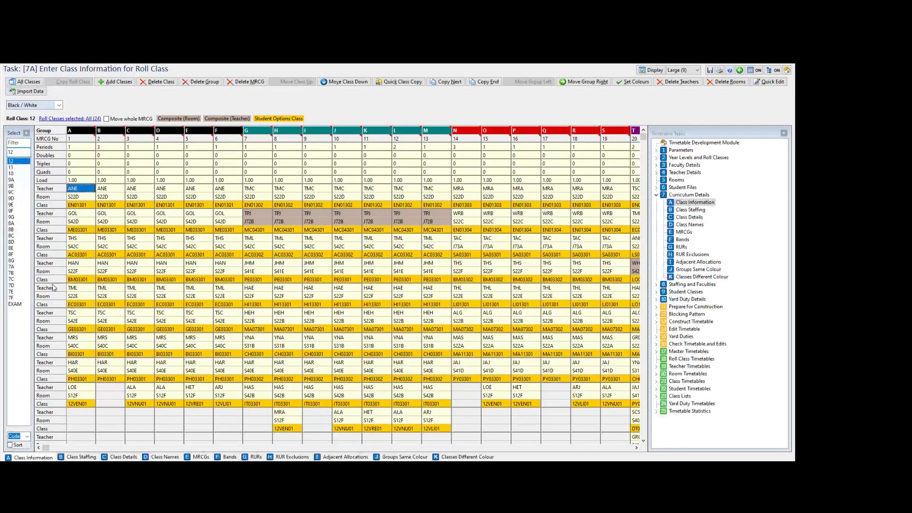
left_click(15, 304)
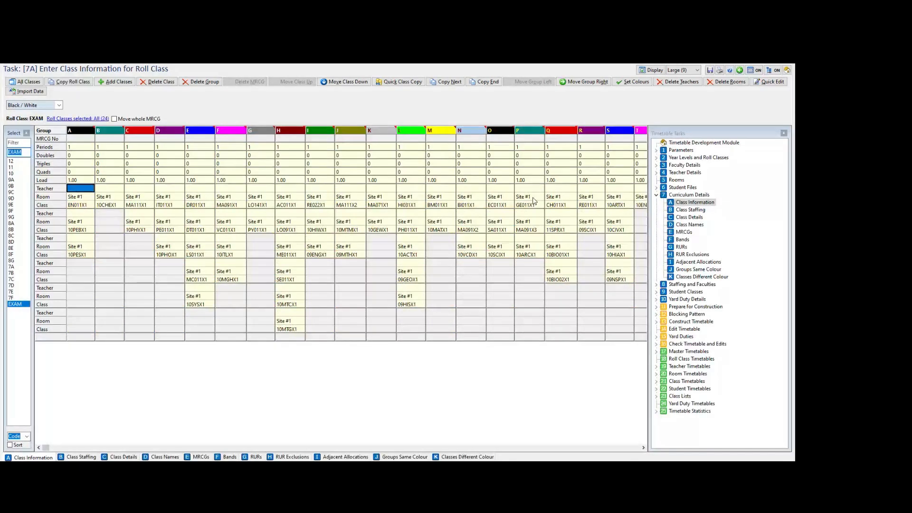
Examine the EXAM roll class allocations to periods, including groups G and H on Day 6, and close the timetable file
left_click(691, 321)
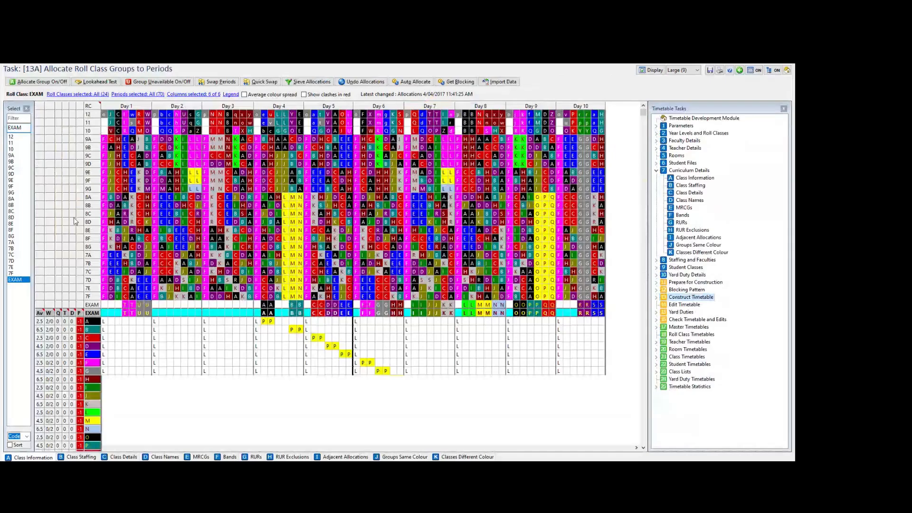
left_click(382, 330)
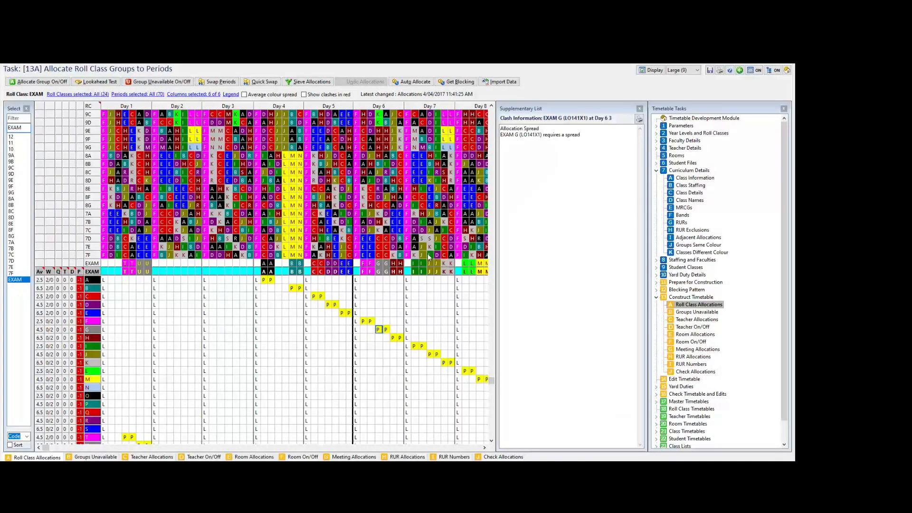
left_click(394, 337)
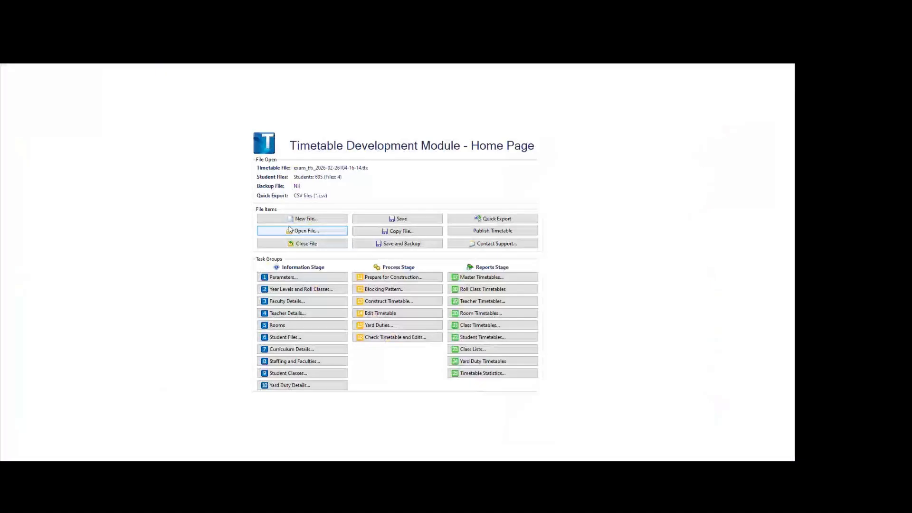
left_click(304, 244)
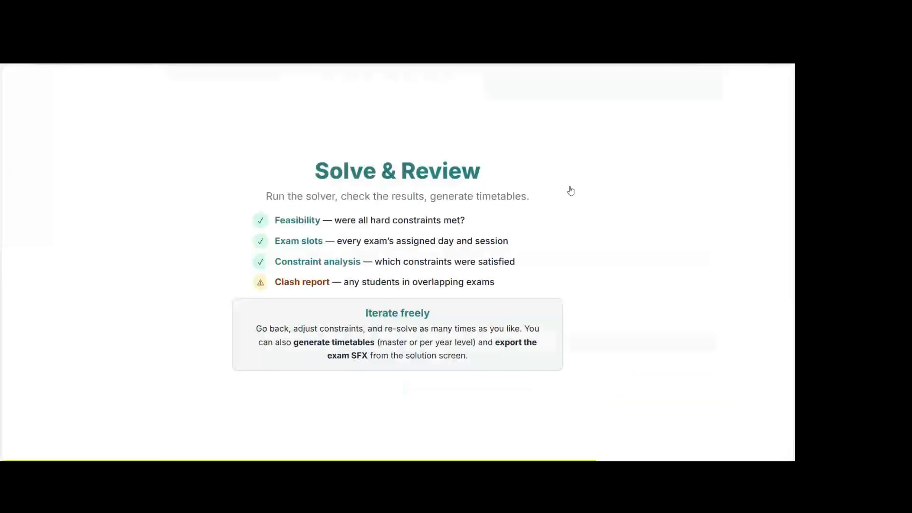
scroll(592, 197, "down", 5)
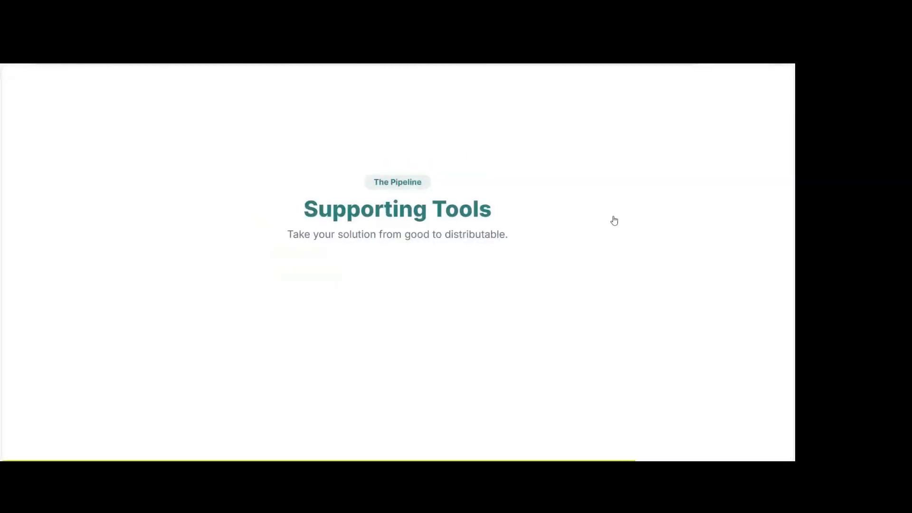